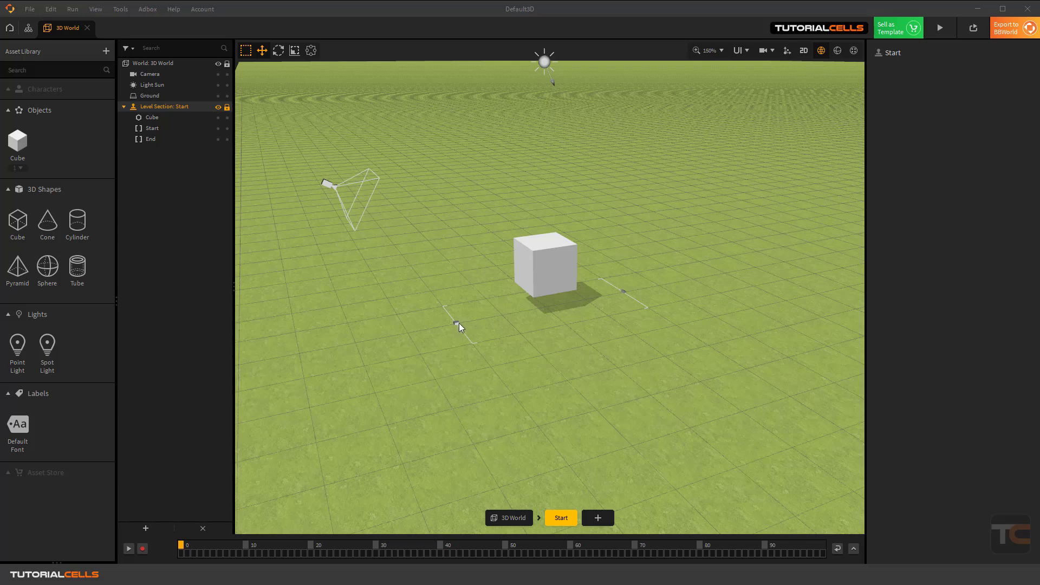
Move the Start marker outward along Z to about 4.948 and shift the End marker slightly farther from the cube
{"action": "left_click", "coordinate": [457, 324]}
{"action": "left_click_drag", "start_coordinate": [427, 330], "coordinate": [396, 344]}
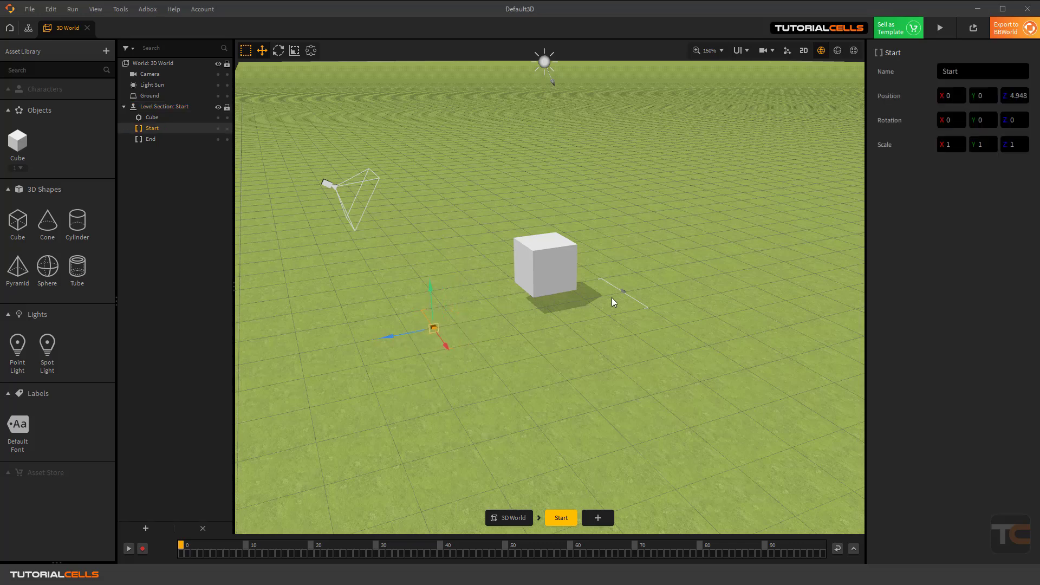
{"action": "left_click", "coordinate": [626, 293]}
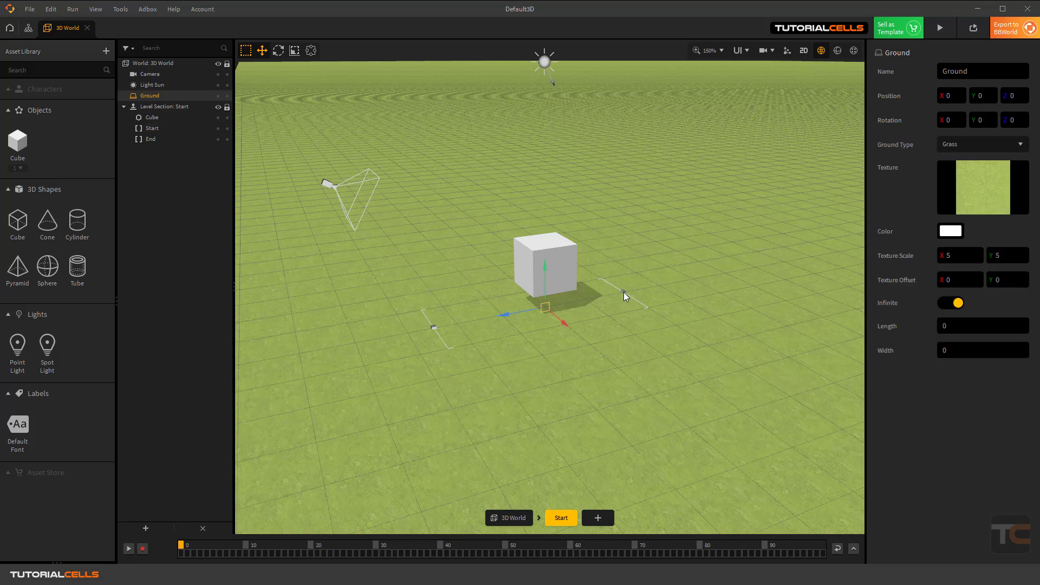
{"action": "left_click", "coordinate": [623, 293]}
Set the ground type of the world's ground to No Ground
{"action": "left_click", "coordinate": [768, 232]}
{"action": "left_click", "coordinate": [970, 145]}
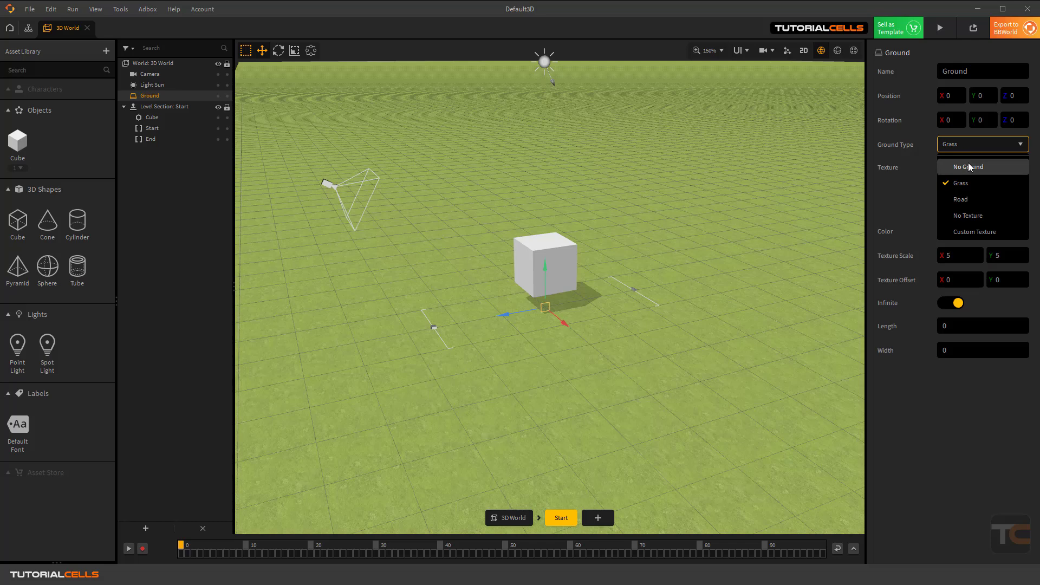
{"action": "left_click", "coordinate": [968, 162]}
{"action": "middle_click_drag", "start_coordinate": [568, 334], "coordinate": [590, 290]}
{"action": "left_click", "coordinate": [610, 255]}
{"action": "left_click_drag", "start_coordinate": [610, 255], "coordinate": [524, 302]}
{"action": "key", "text": "ctrl+z"}
Examine the Start and End markers on either side of the cube
{"action": "left_click", "coordinate": [494, 319]}
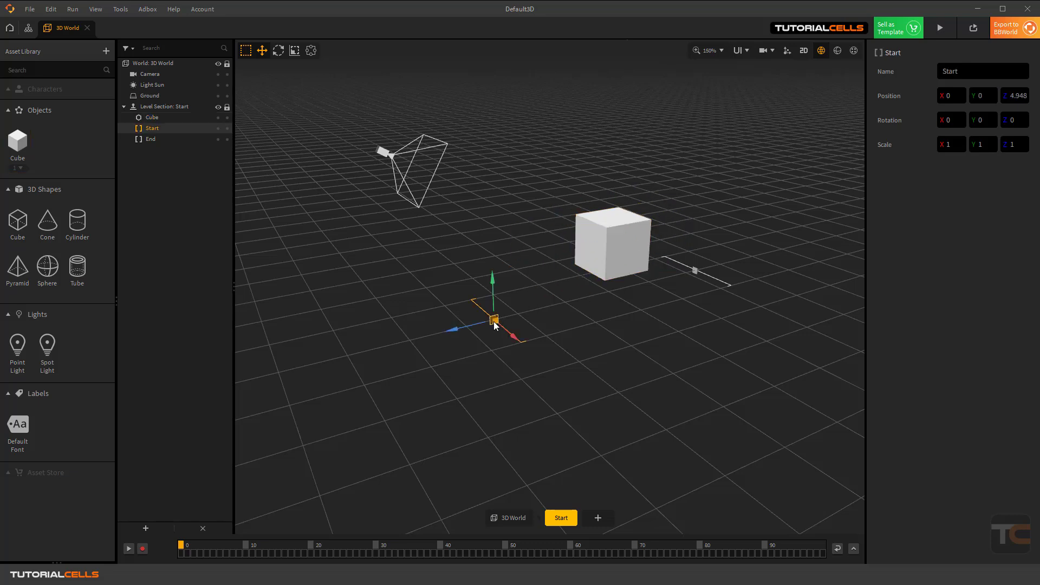
{"action": "left_click", "coordinate": [693, 273]}
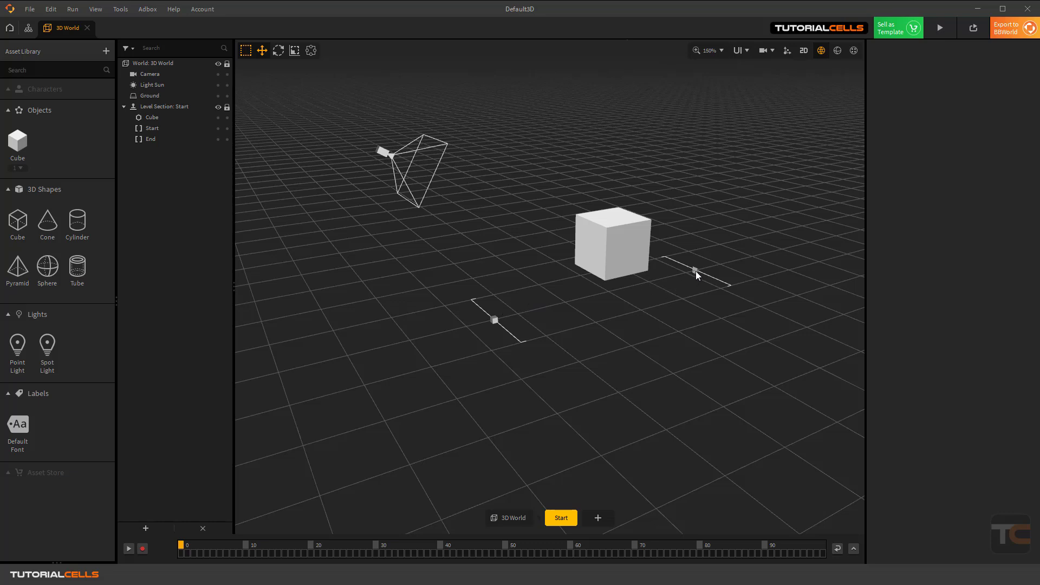
Open the recent Adventure project without saving the current changes
{"action": "left_click", "coordinate": [29, 9]}
{"action": "mouse_move", "coordinate": [54, 54]}
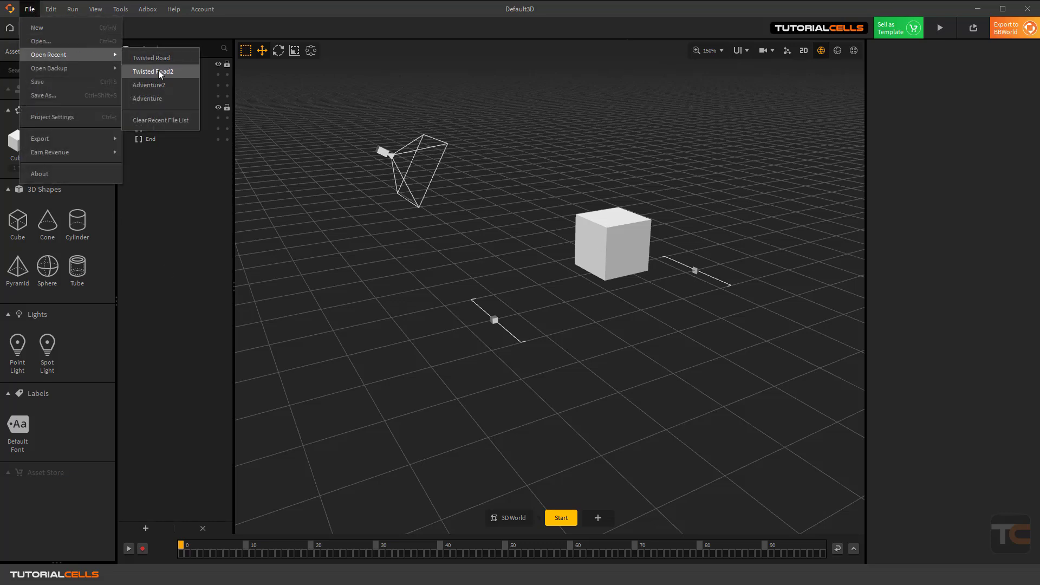
{"action": "left_click", "coordinate": [170, 99]}
{"action": "left_click", "coordinate": [504, 283]}
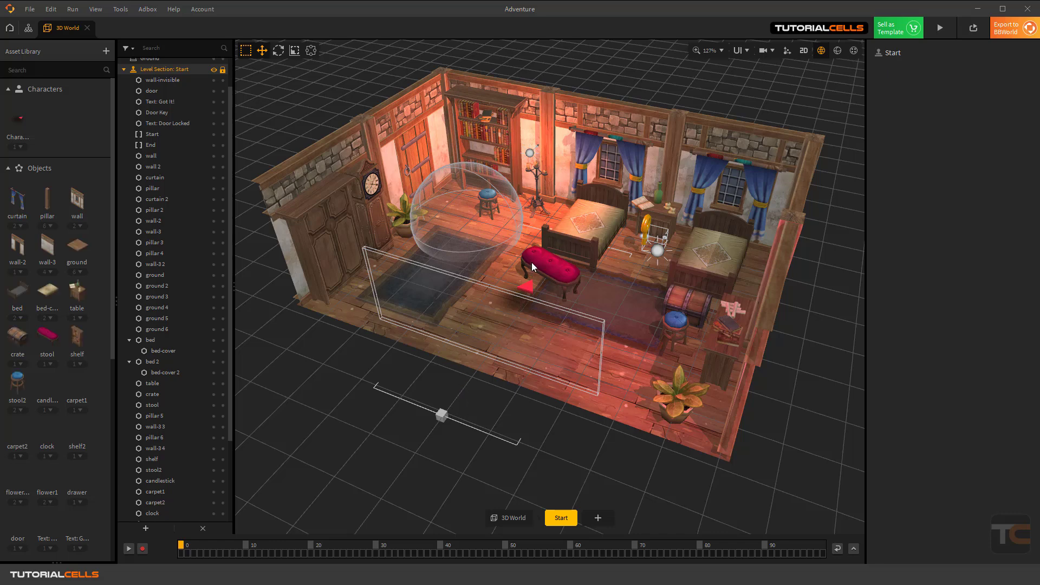
Move the Start marker in front of the room along Z to about 7.923
{"action": "scroll", "coordinate": [532, 262], "scroll_direction": "down", "scroll_amount": 2}
{"action": "left_click", "coordinate": [480, 369]}
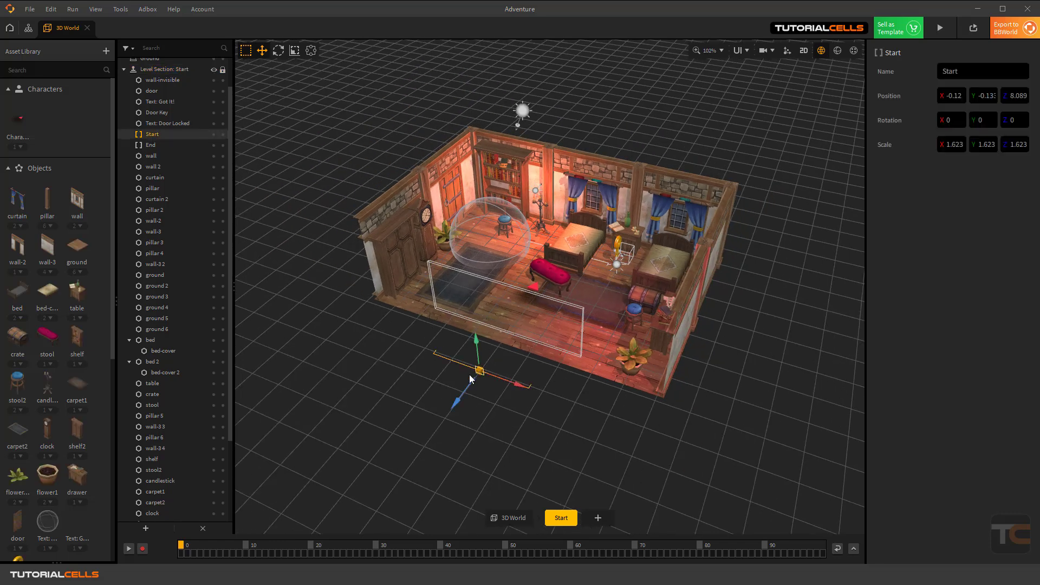
{"action": "left_click_drag", "start_coordinate": [470, 390], "coordinate": [471, 388]}
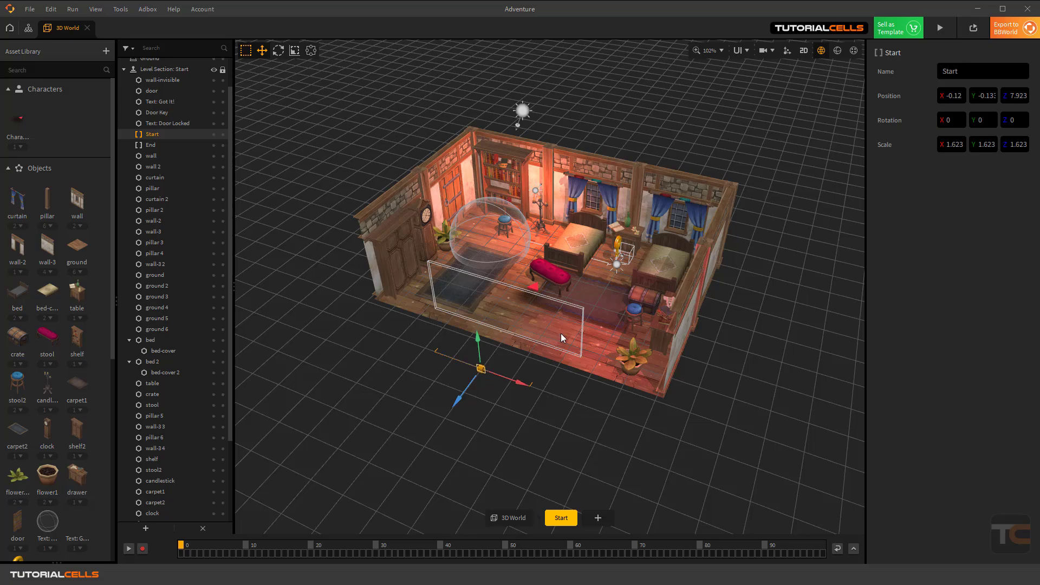
Select the End marker of the Start level section and examine its location in relation to the room
{"action": "mouse_move", "coordinate": [630, 296]}
{"action": "middle_mouse_down"}
{"action": "mouse_move", "coordinate": [553, 300]}
{"action": "mouse_move", "coordinate": [640, 358]}
{"action": "mouse_move", "coordinate": [591, 295]}
{"action": "mouse_move", "coordinate": [749, 305]}
{"action": "mouse_move", "coordinate": [711, 302]}
{"action": "middle_mouse_up"}
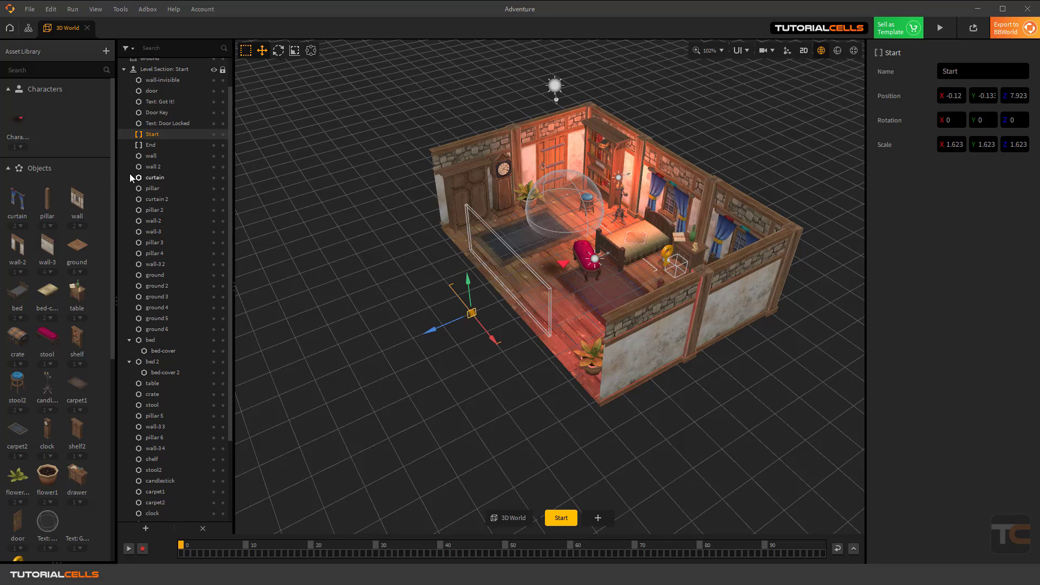
{"action": "left_click", "coordinate": [151, 145]}
{"action": "left_click_drag", "start_coordinate": [591, 263], "coordinate": [639, 242]}
{"action": "mouse_move", "coordinate": [639, 243]}
{"action": "middle_mouse_down"}
{"action": "mouse_move", "coordinate": [632, 226]}
{"action": "mouse_move", "coordinate": [512, 230]}
{"action": "mouse_move", "coordinate": [346, 281]}
{"action": "mouse_move", "coordinate": [487, 260]}
{"action": "mouse_move", "coordinate": [431, 241]}
{"action": "mouse_move", "coordinate": [296, 244]}
{"action": "mouse_move", "coordinate": [424, 241]}
{"action": "mouse_move", "coordinate": [386, 298]}
{"action": "mouse_move", "coordinate": [756, 338]}
{"action": "middle_mouse_up"}
Preview the Adventure game in a repositioned, enlarged preview window and start playing it
{"action": "left_click", "coordinate": [947, 30]}
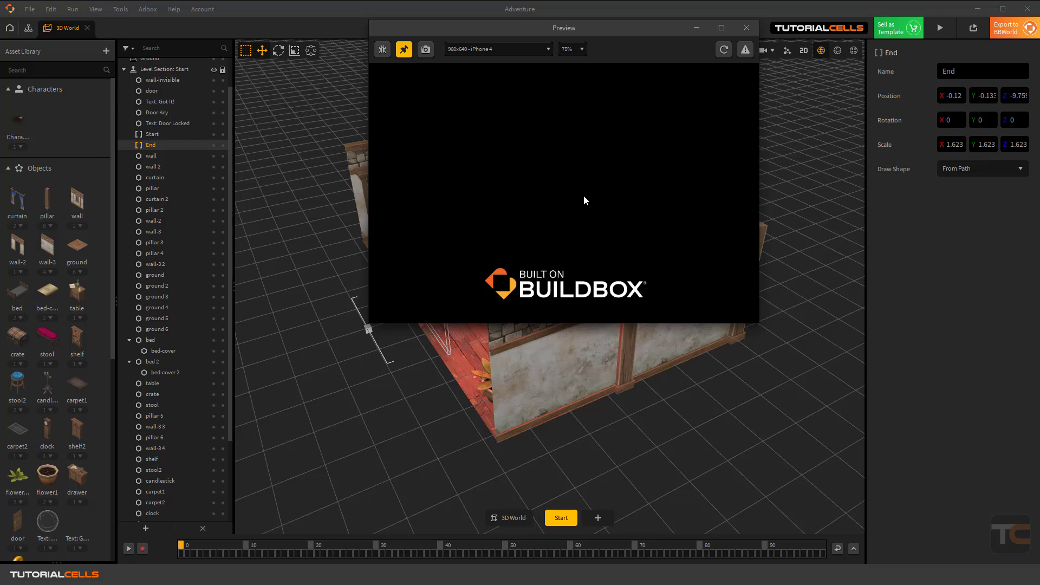
{"action": "left_click_drag", "start_coordinate": [592, 30], "coordinate": [499, 62]}
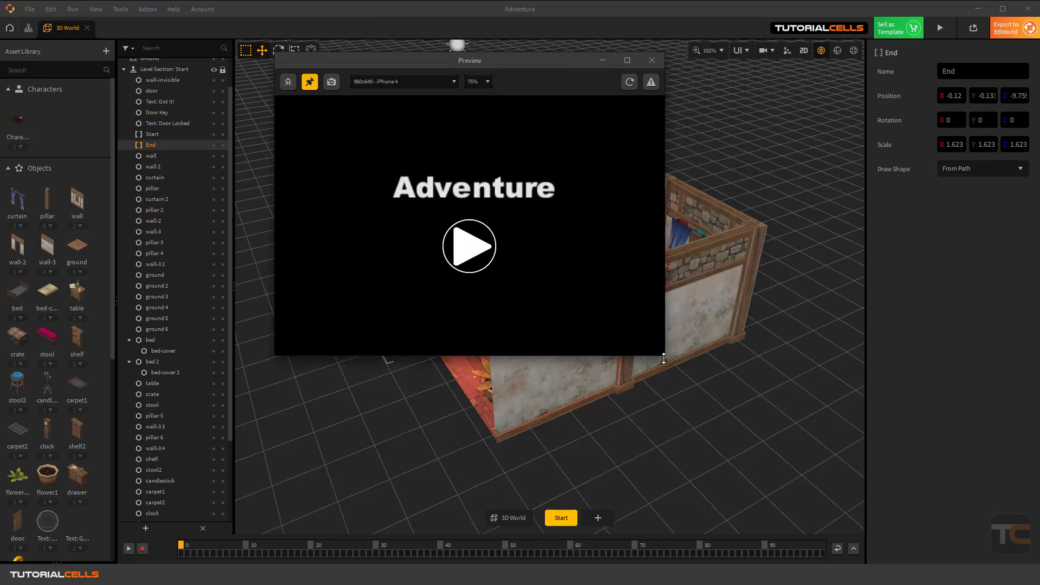
{"action": "left_click_drag", "start_coordinate": [666, 360], "coordinate": [772, 414]}
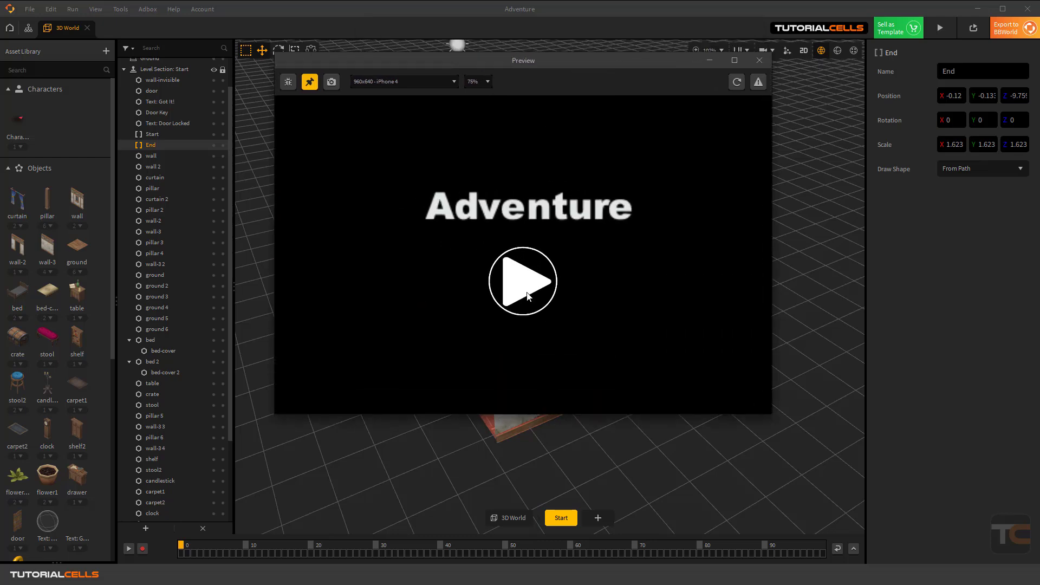
{"action": "left_click", "coordinate": [523, 280]}
Steer the character around the room with the on-screen joystick and close the preview
{"action": "mouse_move", "coordinate": [695, 334]}
{"action": "left_mouse_down"}
{"action": "mouse_move", "coordinate": [698, 361]}
{"action": "mouse_move", "coordinate": [653, 355]}
{"action": "mouse_move", "coordinate": [665, 326]}
{"action": "mouse_move", "coordinate": [725, 366]}
{"action": "mouse_move", "coordinate": [768, 363]}
{"action": "mouse_move", "coordinate": [688, 340]}
{"action": "mouse_move", "coordinate": [609, 365]}
{"action": "mouse_move", "coordinate": [577, 340]}
{"action": "mouse_move", "coordinate": [597, 324]}
{"action": "mouse_move", "coordinate": [594, 337]}
{"action": "left_mouse_up"}
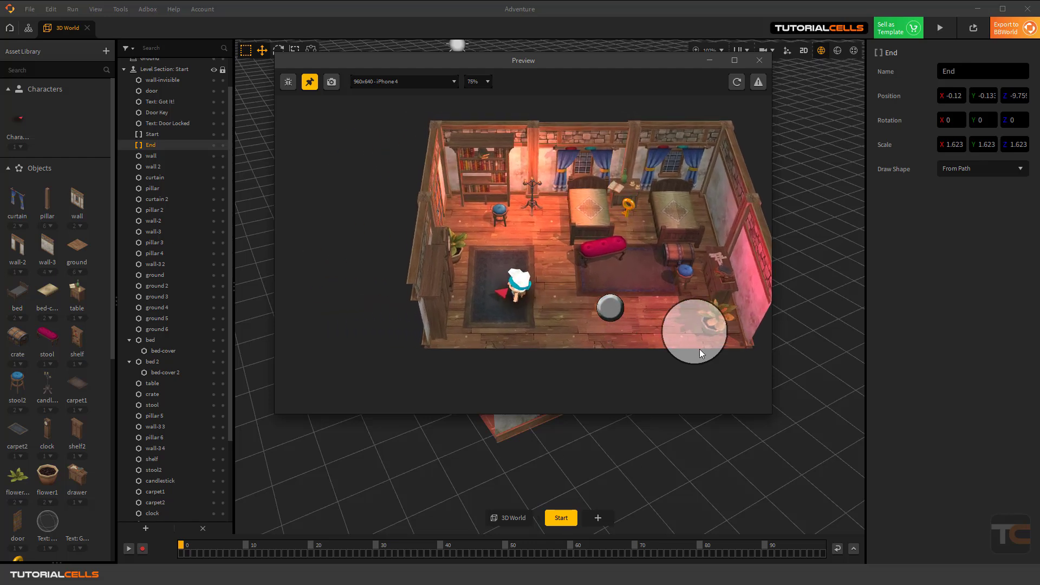
{"action": "mouse_move", "coordinate": [700, 350]}
{"action": "left_mouse_down"}
{"action": "mouse_move", "coordinate": [713, 336]}
{"action": "mouse_move", "coordinate": [662, 358]}
{"action": "mouse_move", "coordinate": [736, 370]}
{"action": "mouse_move", "coordinate": [775, 390]}
{"action": "mouse_move", "coordinate": [768, 362]}
{"action": "mouse_move", "coordinate": [689, 319]}
{"action": "mouse_move", "coordinate": [697, 304]}
{"action": "mouse_move", "coordinate": [687, 314]}
{"action": "left_mouse_up"}
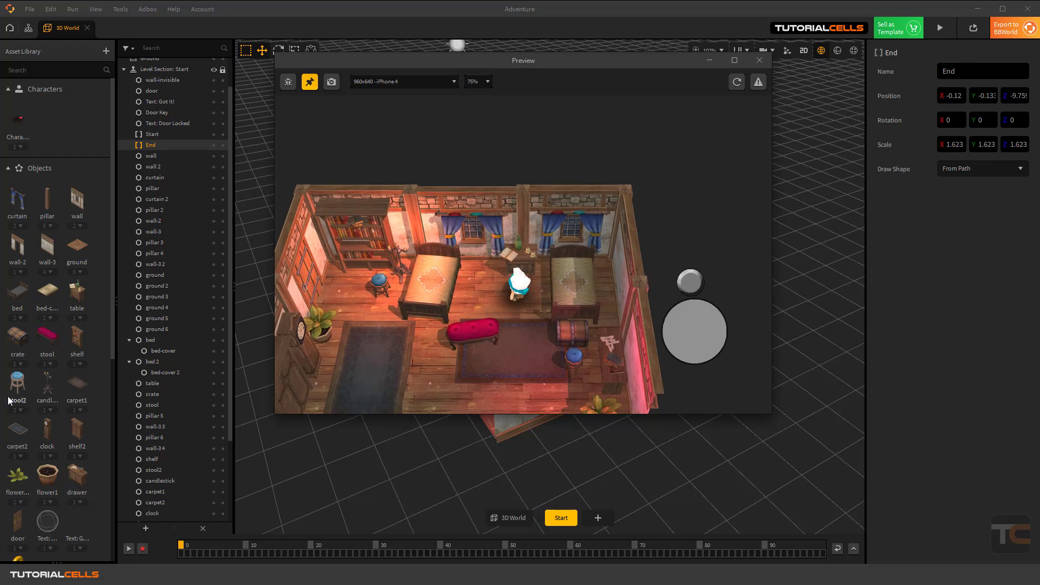
{"action": "mouse_move", "coordinate": [688, 306]}
{"action": "left_mouse_down"}
{"action": "mouse_move", "coordinate": [687, 294]}
{"action": "mouse_move", "coordinate": [697, 379]}
{"action": "mouse_move", "coordinate": [620, 423]}
{"action": "mouse_move", "coordinate": [586, 427]}
{"action": "mouse_move", "coordinate": [568, 368]}
{"action": "mouse_move", "coordinate": [585, 307]}
{"action": "mouse_move", "coordinate": [613, 265]}
{"action": "left_mouse_up"}
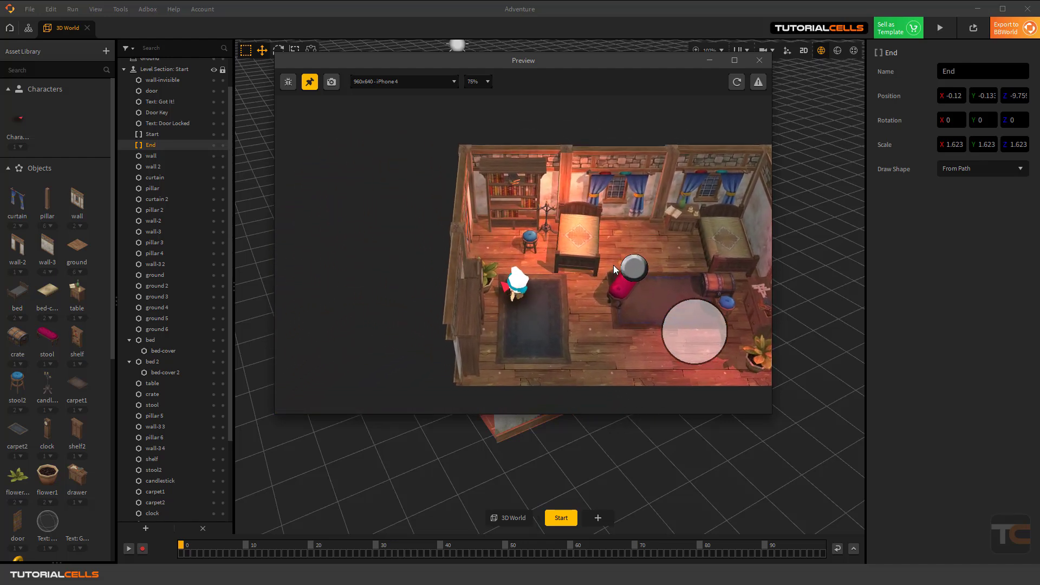
{"action": "left_click", "coordinate": [759, 60]}
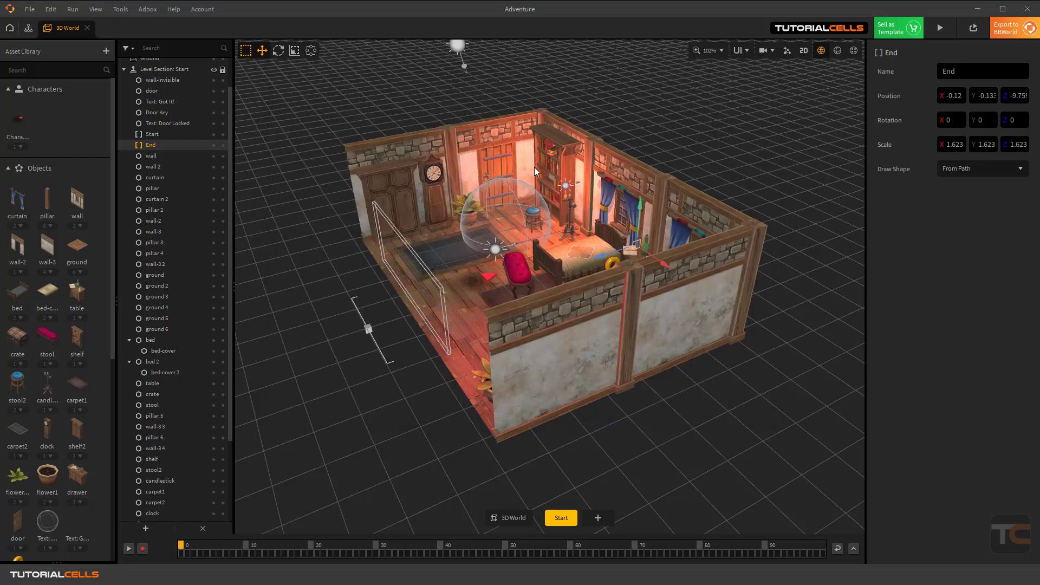
Open the recent Twisted Road project without saving the changes to Adventure
{"action": "left_click", "coordinate": [30, 9]}
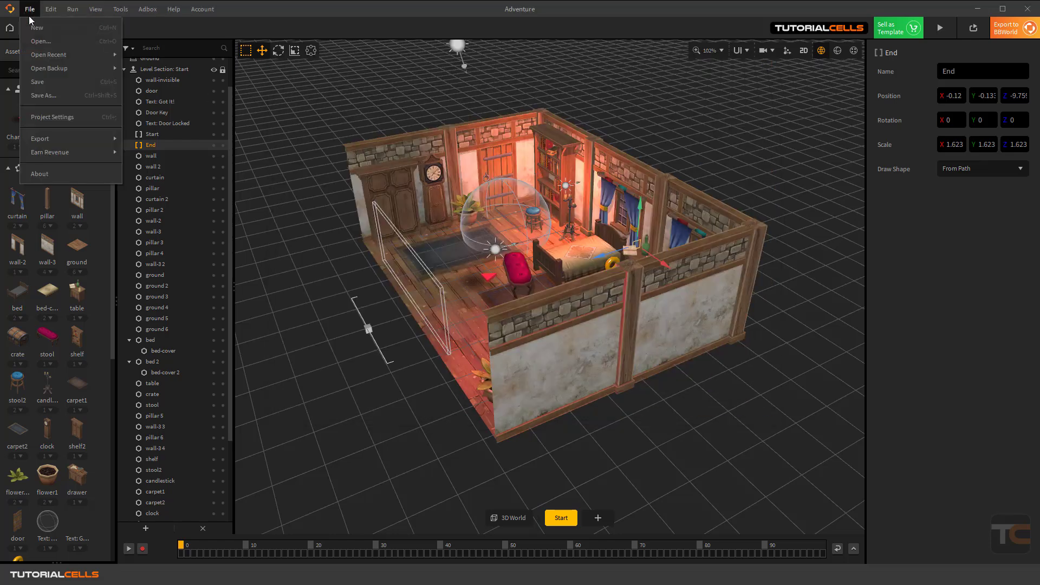
{"action": "mouse_move", "coordinate": [99, 56]}
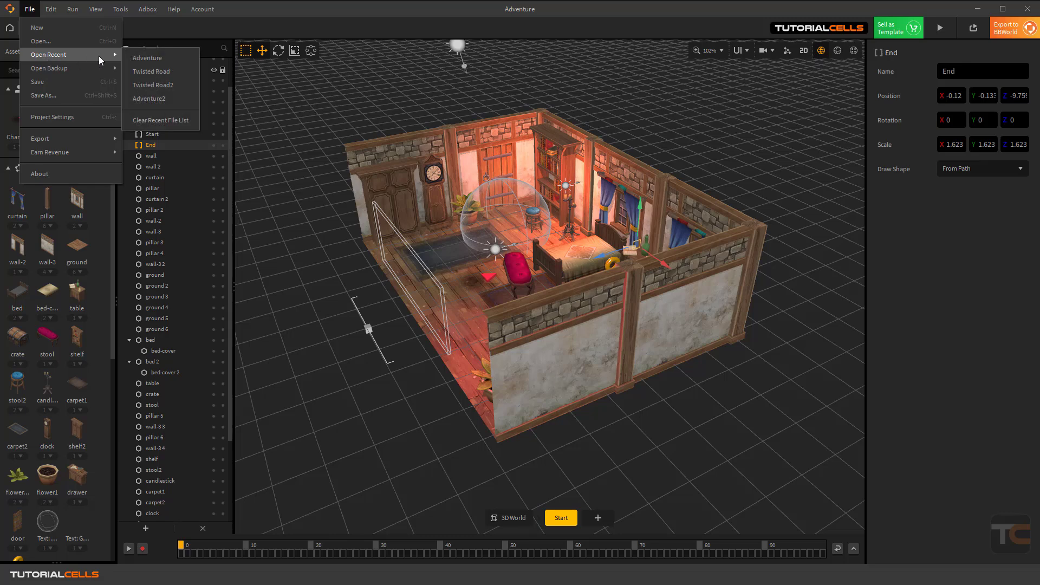
{"action": "left_click", "coordinate": [170, 71]}
{"action": "left_click", "coordinate": [513, 283]}
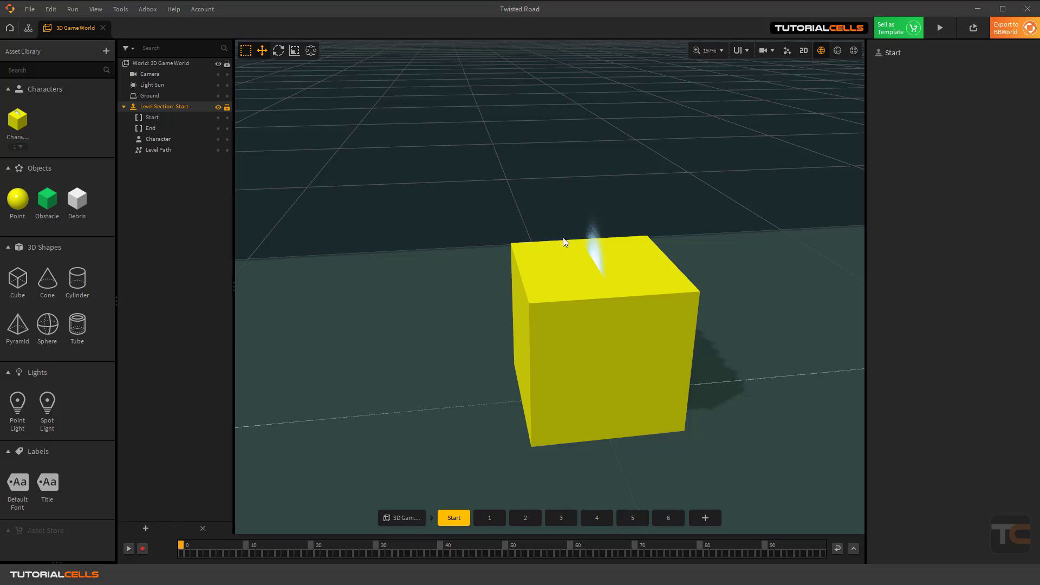
Open the recent Twisted Road2 project without saving the changes to Twisted Road
{"action": "left_click", "coordinate": [30, 10]}
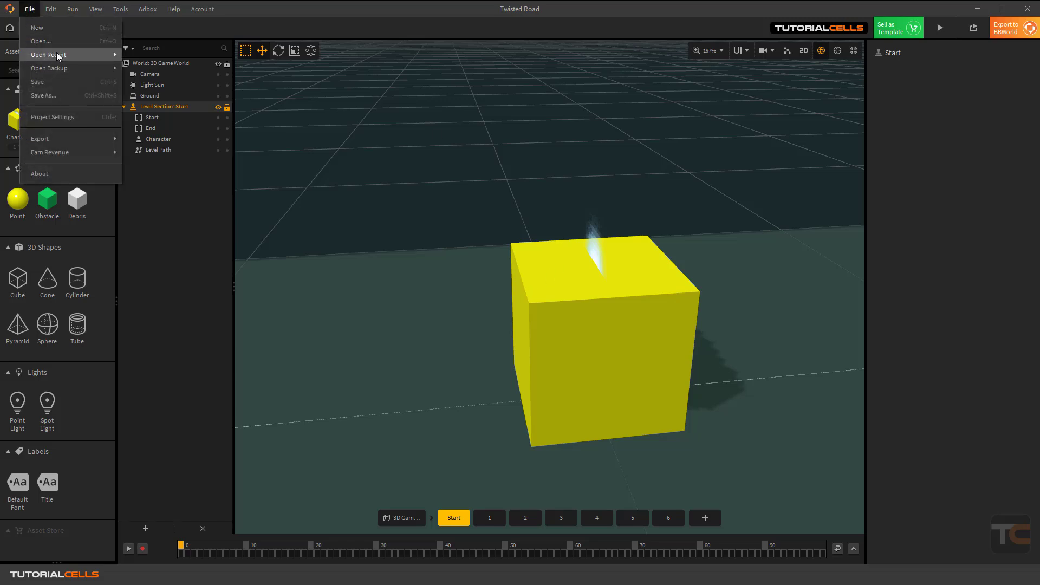
{"action": "mouse_move", "coordinate": [59, 56]}
{"action": "left_click", "coordinate": [170, 87]}
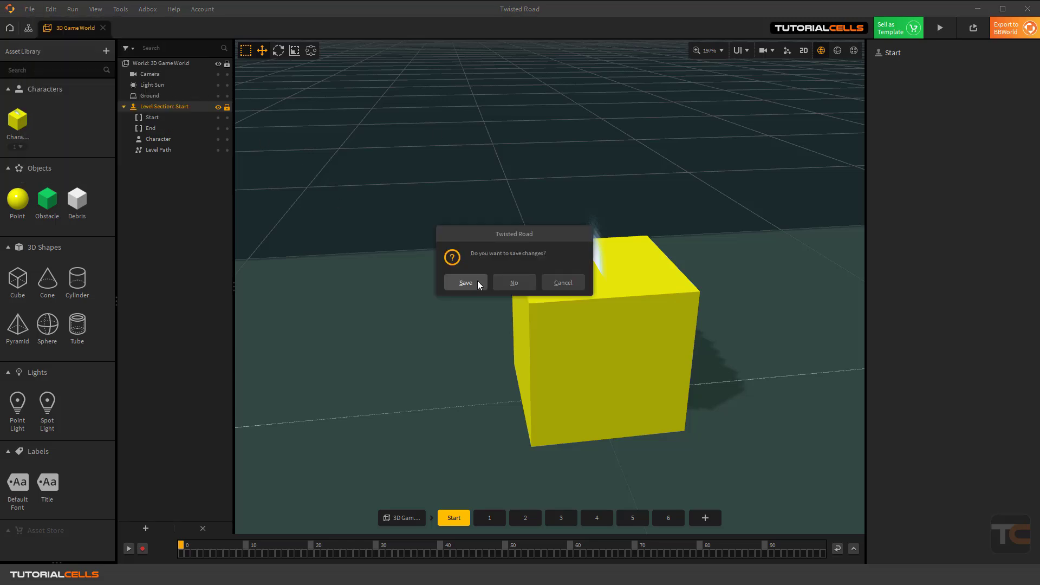
{"action": "left_click", "coordinate": [508, 282]}
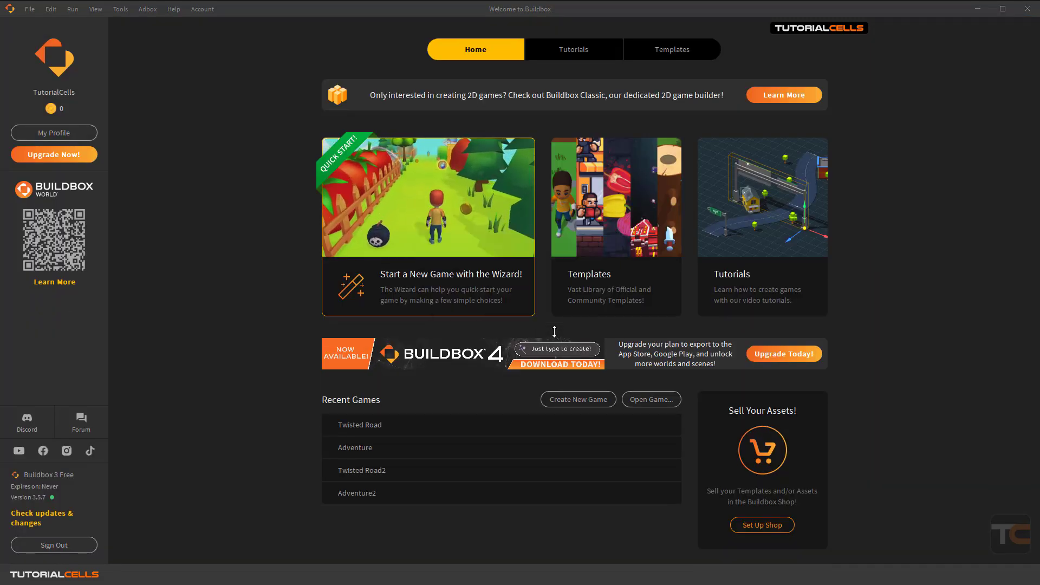
Preview the Twisted Road2 game, steer the yellow cube along the road, and close the preview
{"action": "scroll", "coordinate": [561, 320], "scroll_direction": "up", "scroll_amount": 3}
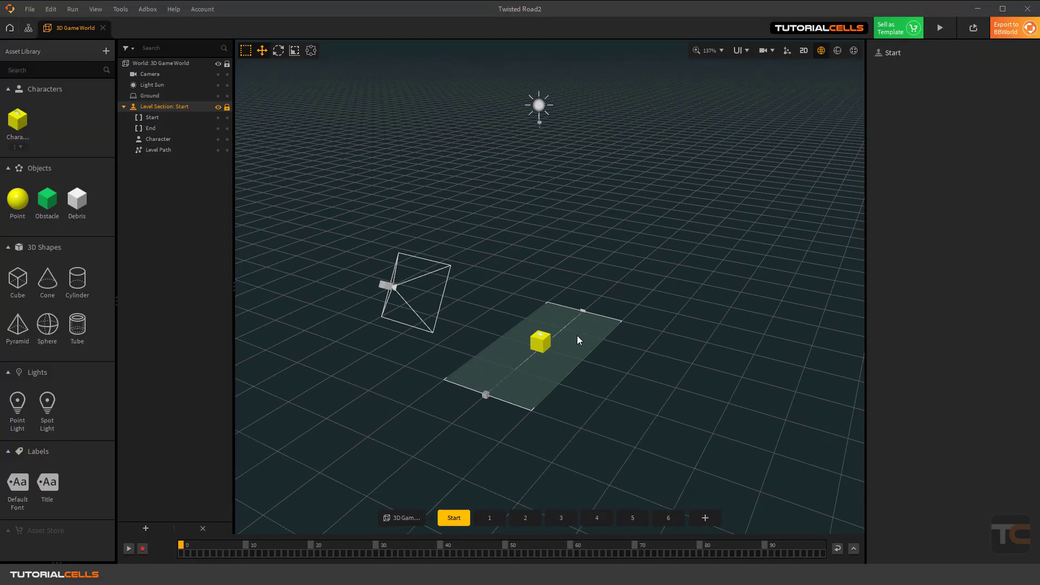
{"action": "middle_click_drag", "start_coordinate": [577, 336], "coordinate": [585, 249]}
{"action": "left_click", "coordinate": [941, 27]}
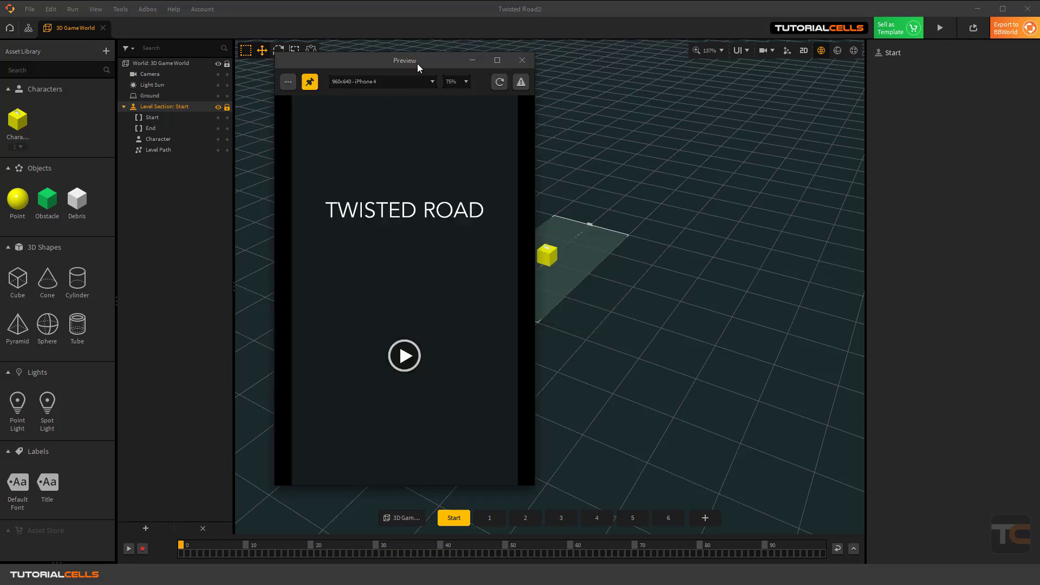
{"action": "left_click_drag", "start_coordinate": [417, 63], "coordinate": [480, 49]}
{"action": "left_click", "coordinate": [479, 346]}
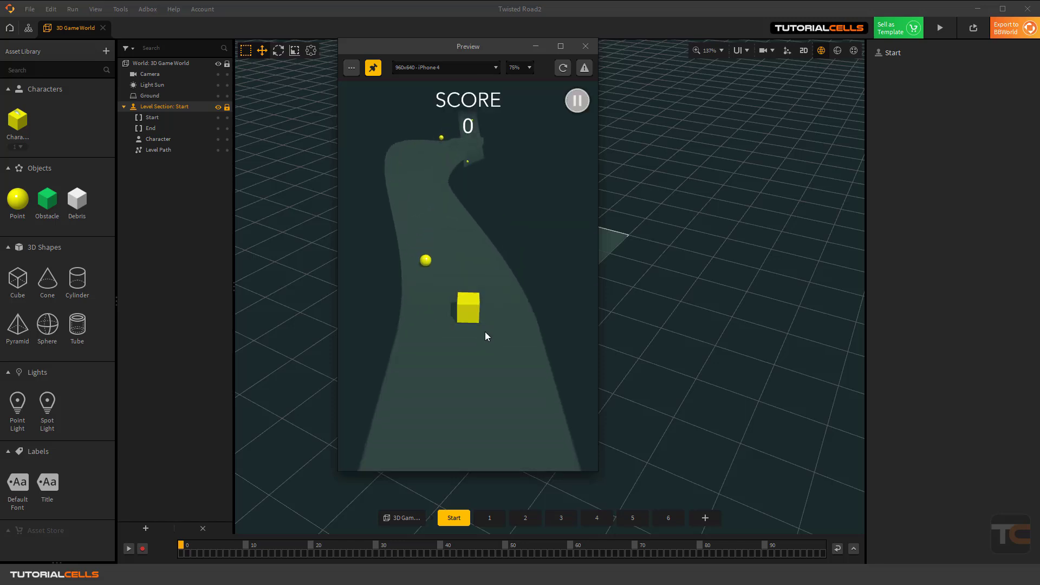
{"action": "mouse_move", "coordinate": [465, 327]}
{"action": "left_mouse_down"}
{"action": "mouse_move", "coordinate": [489, 325]}
{"action": "mouse_move", "coordinate": [464, 311]}
{"action": "mouse_move", "coordinate": [517, 298]}
{"action": "mouse_move", "coordinate": [489, 284]}
{"action": "mouse_move", "coordinate": [476, 291]}
{"action": "mouse_move", "coordinate": [457, 263]}
{"action": "mouse_move", "coordinate": [485, 260]}
{"action": "mouse_move", "coordinate": [470, 362]}
{"action": "mouse_move", "coordinate": [473, 229]}
{"action": "mouse_move", "coordinate": [474, 240]}
{"action": "left_mouse_up"}
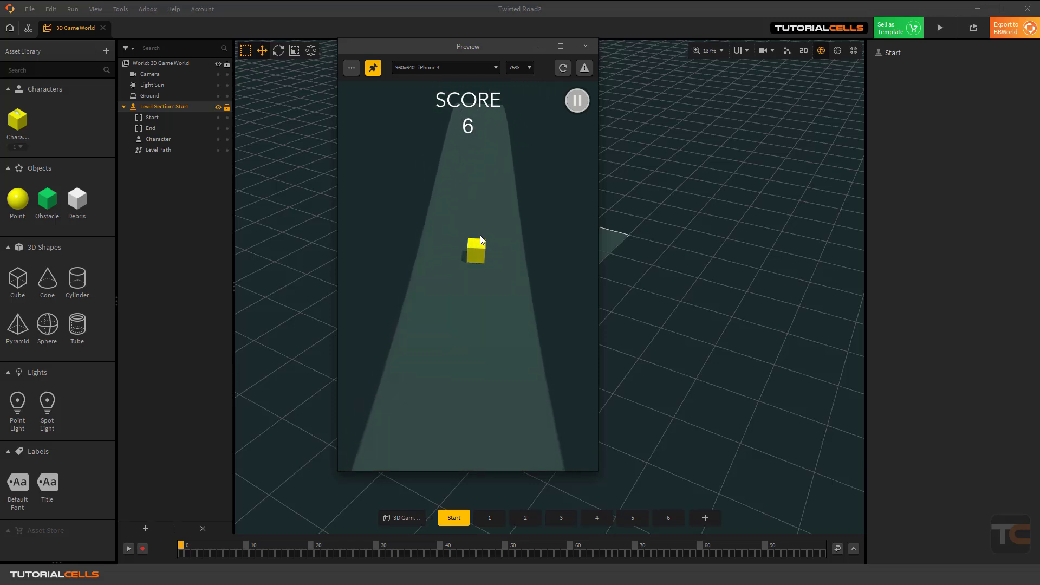
{"action": "left_click", "coordinate": [585, 46]}
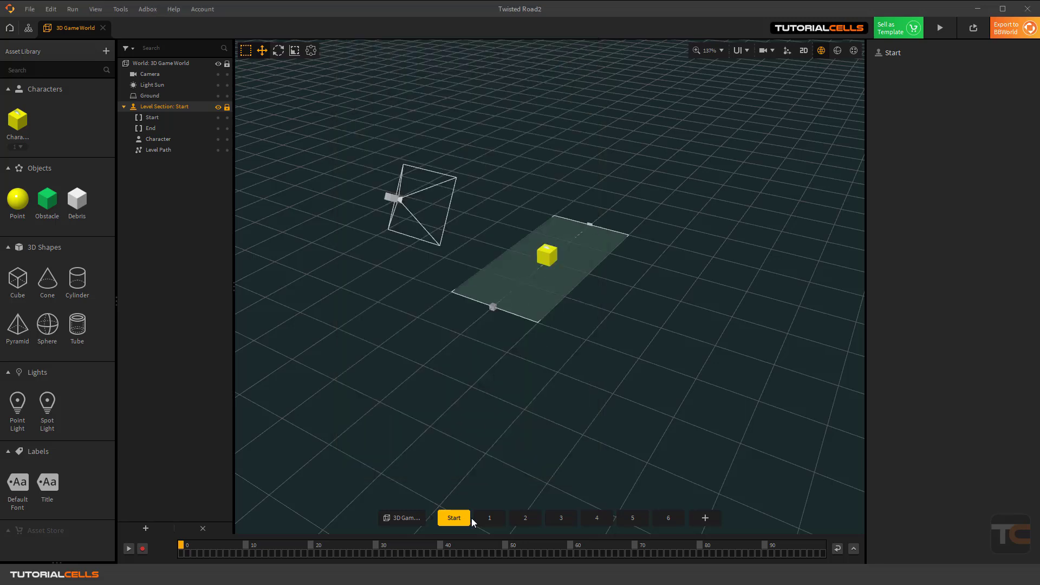
Compare level section 1 with the Start section, and examine the Start section's Start and End markers
{"action": "left_click", "coordinate": [493, 519]}
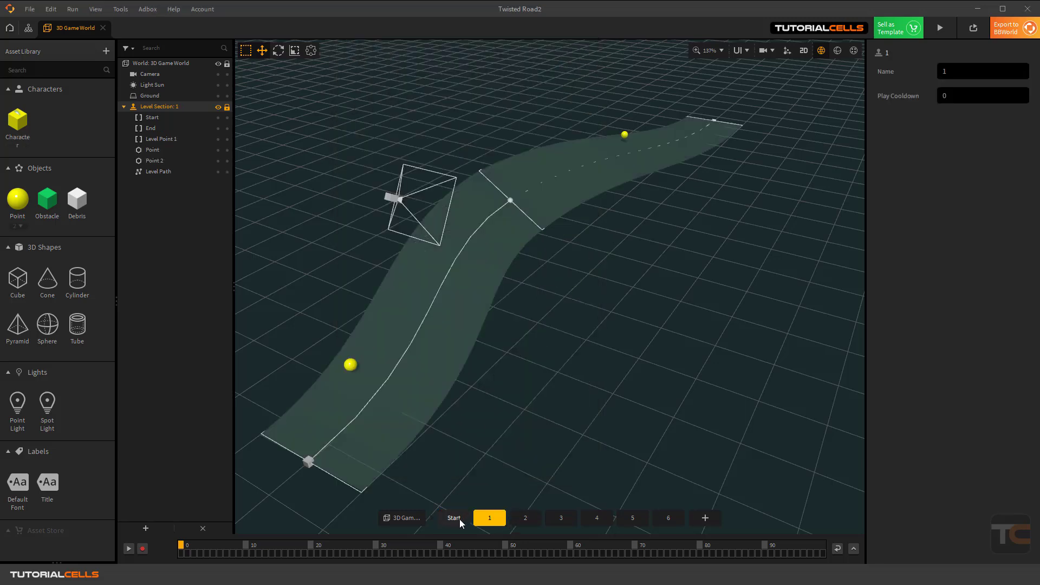
{"action": "left_click", "coordinate": [458, 519]}
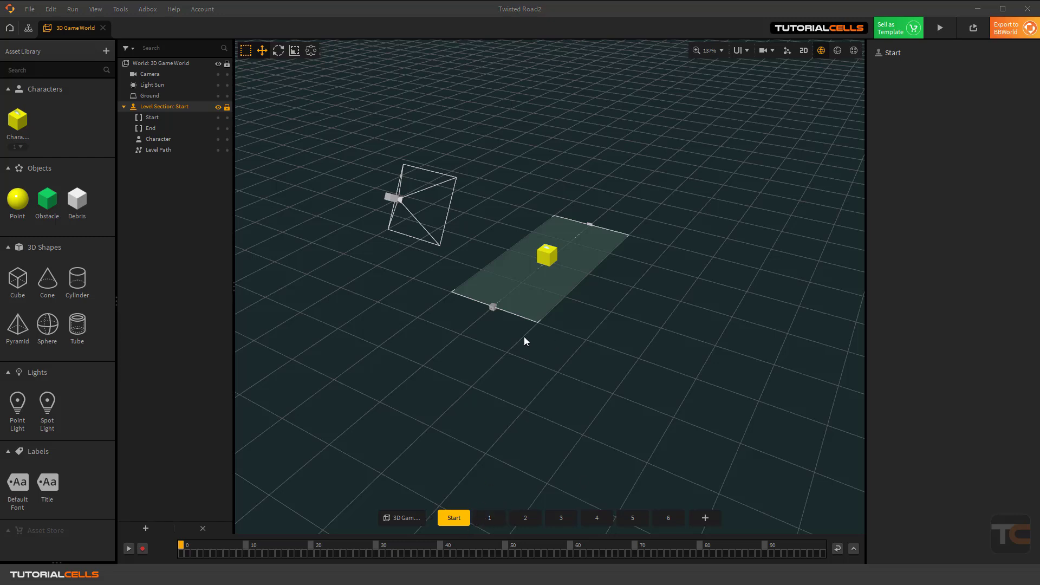
{"action": "left_click", "coordinate": [494, 308]}
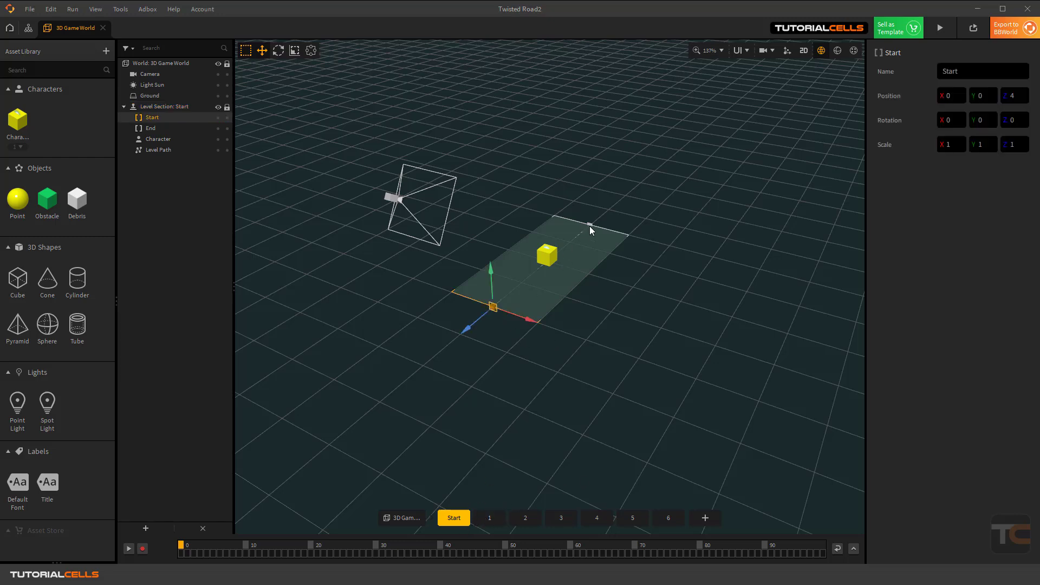
{"action": "left_click", "coordinate": [590, 226]}
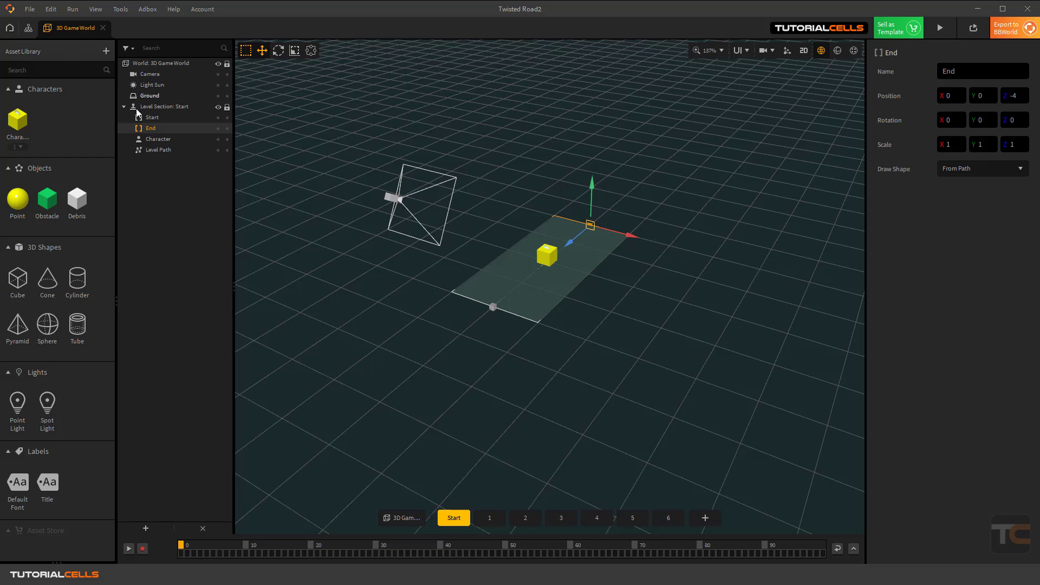
Open level section 1 and inspect its two yellow point spheres along the road
{"action": "left_click", "coordinate": [489, 519]}
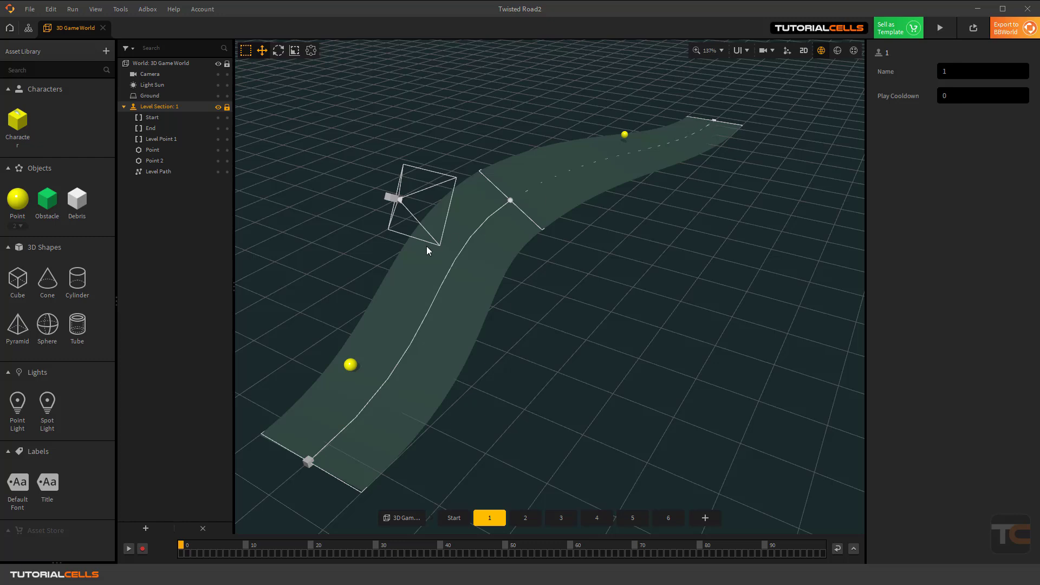
{"action": "left_click", "coordinate": [350, 364]}
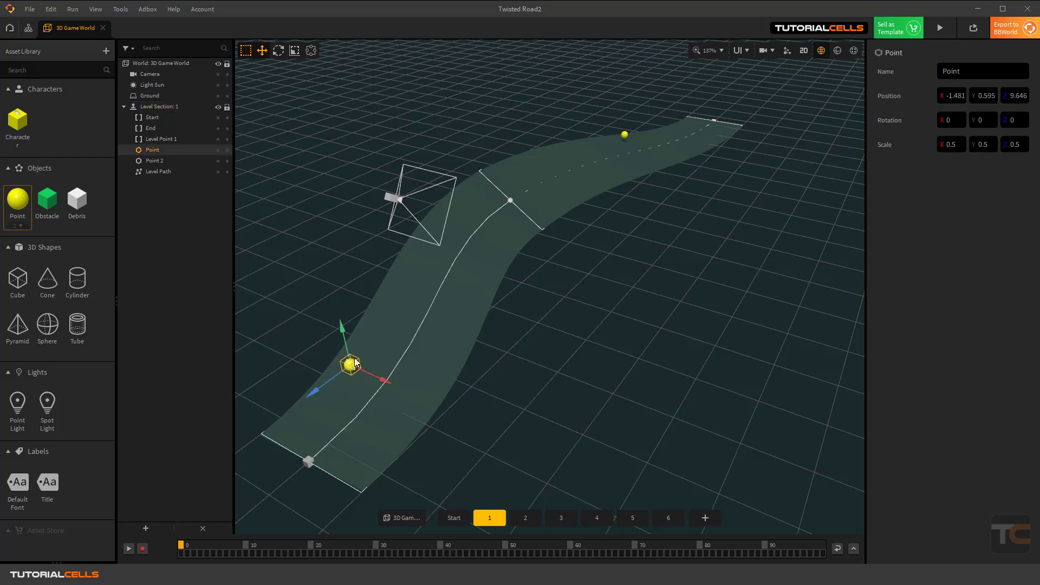
{"action": "left_click", "coordinate": [624, 135]}
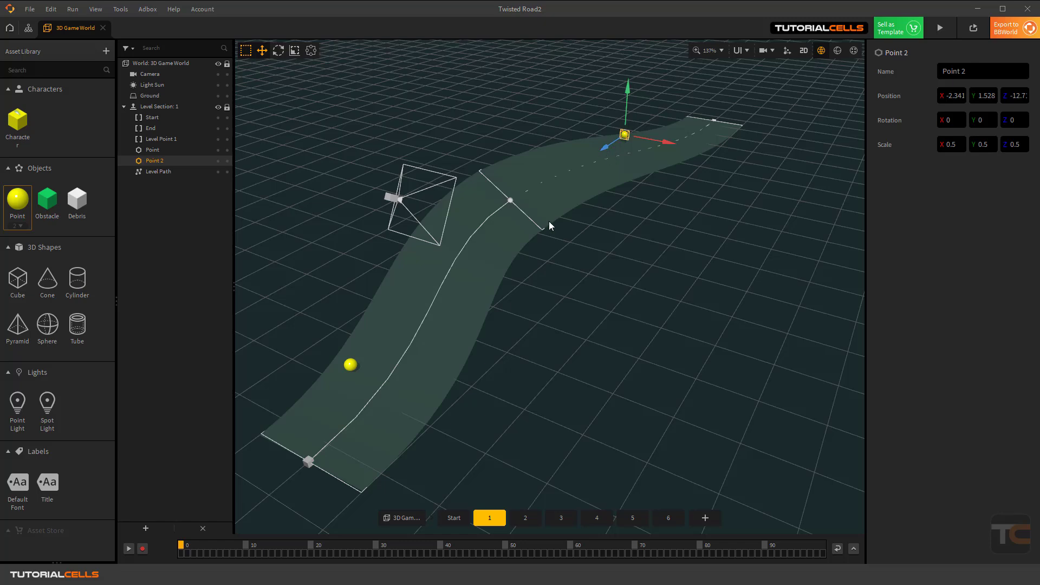
Look through level sections 2 to 6 and compare their roads, points and obstacles
{"action": "left_click", "coordinate": [521, 516]}
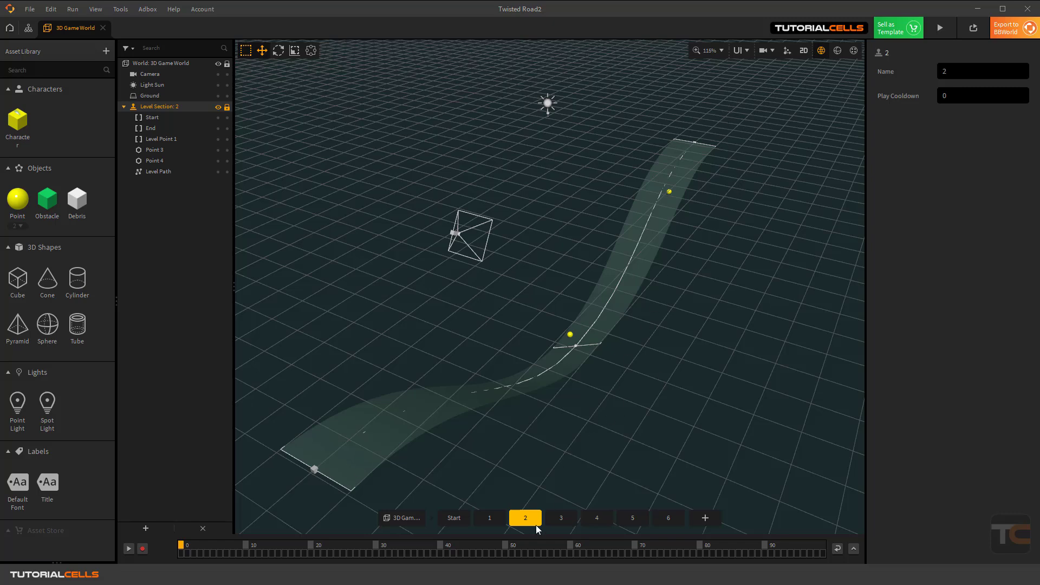
{"action": "left_click", "coordinate": [558, 520]}
{"action": "left_click", "coordinate": [596, 518]}
{"action": "left_click", "coordinate": [632, 518]}
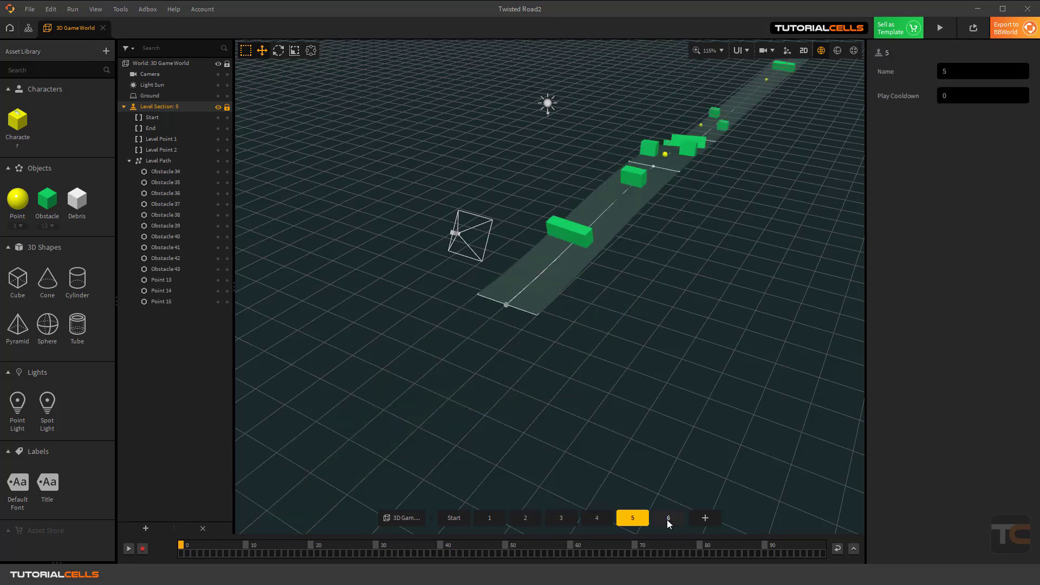
{"action": "left_click", "coordinate": [668, 519]}
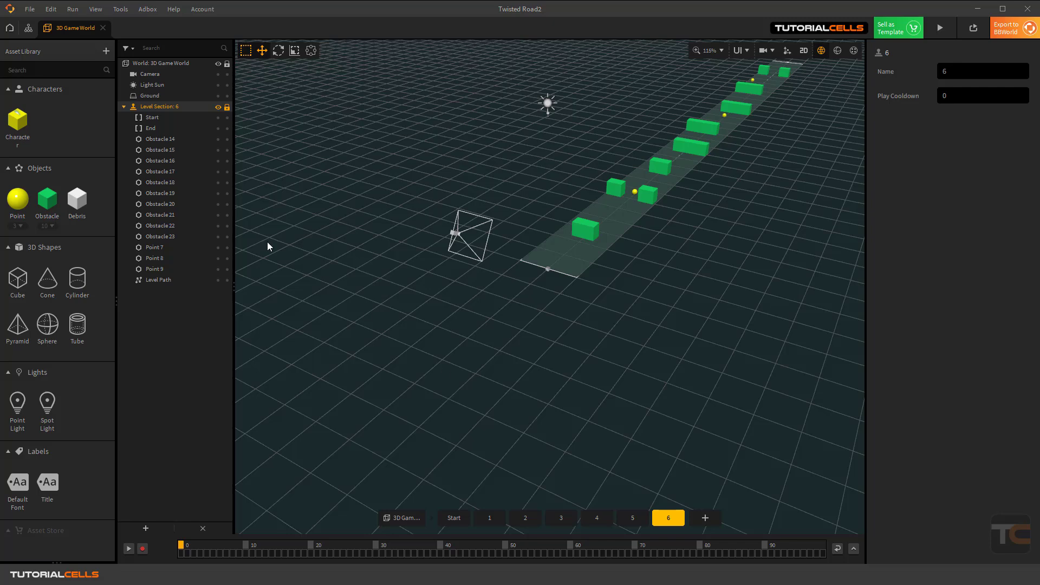
Create a new empty 3D game without saving the changes to Twisted Road2
{"action": "left_click", "coordinate": [30, 9]}
{"action": "left_click", "coordinate": [54, 25]}
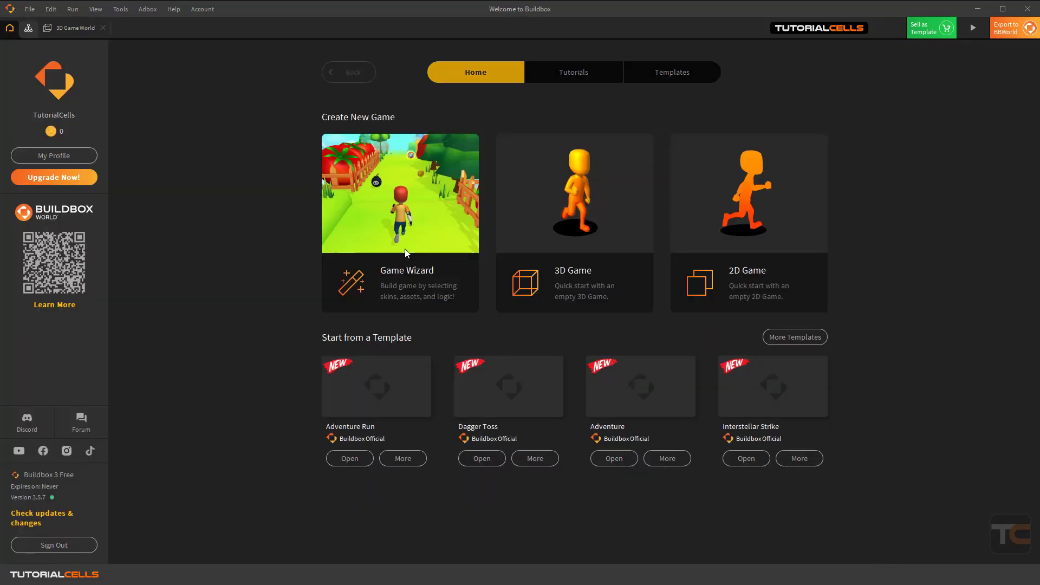
{"action": "left_click", "coordinate": [560, 251]}
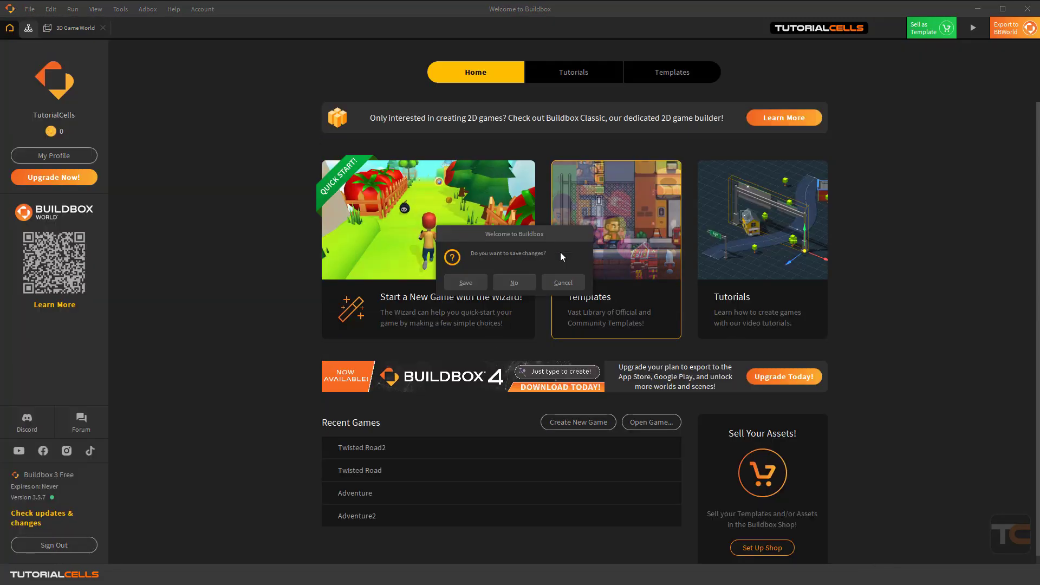
{"action": "left_click", "coordinate": [520, 281]}
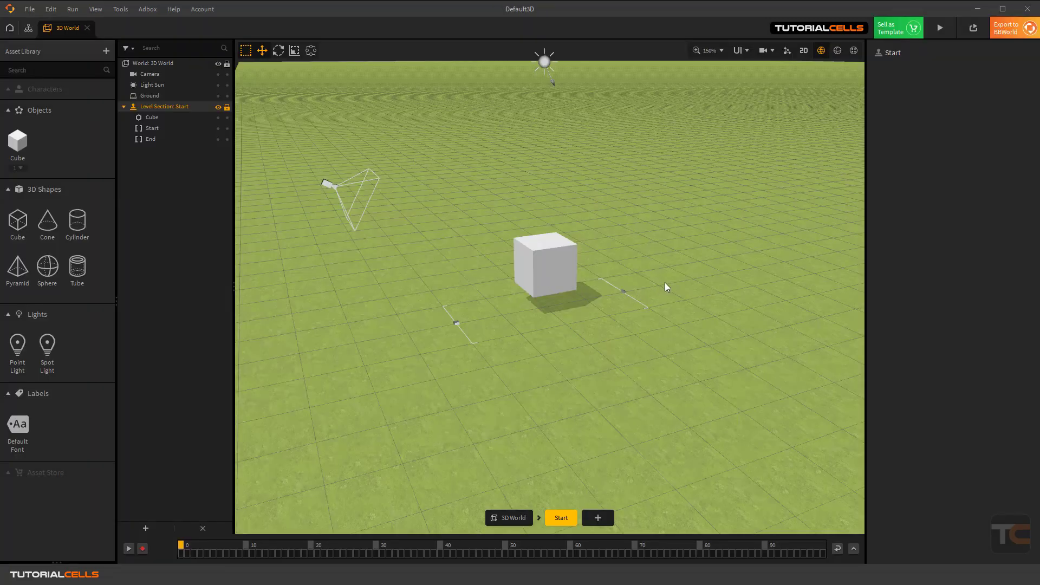
Set the ground's type to No Ground
{"action": "left_click", "coordinate": [666, 281]}
{"action": "left_click", "coordinate": [982, 144]}
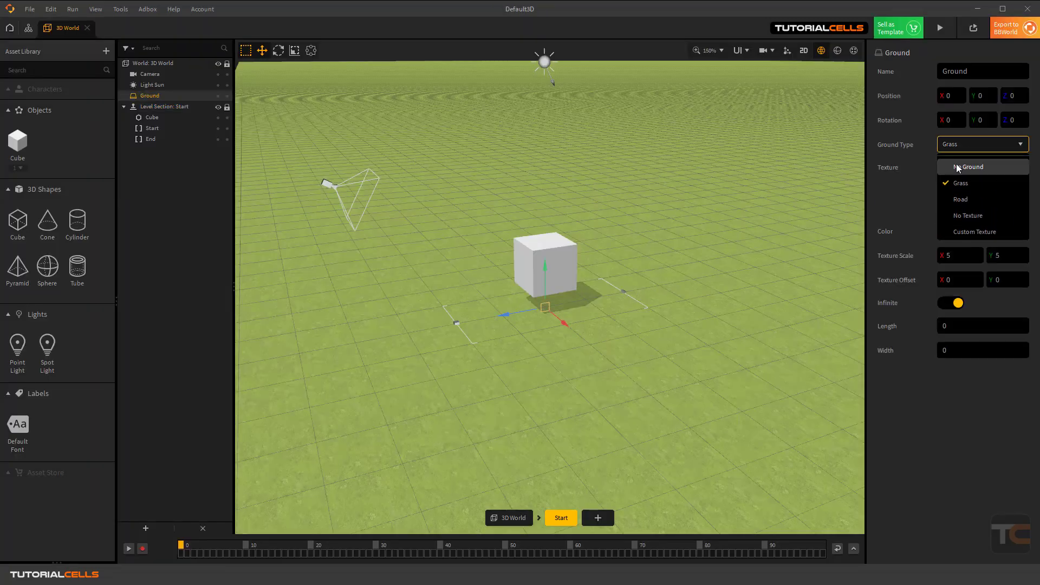
{"action": "left_click", "coordinate": [970, 216]}
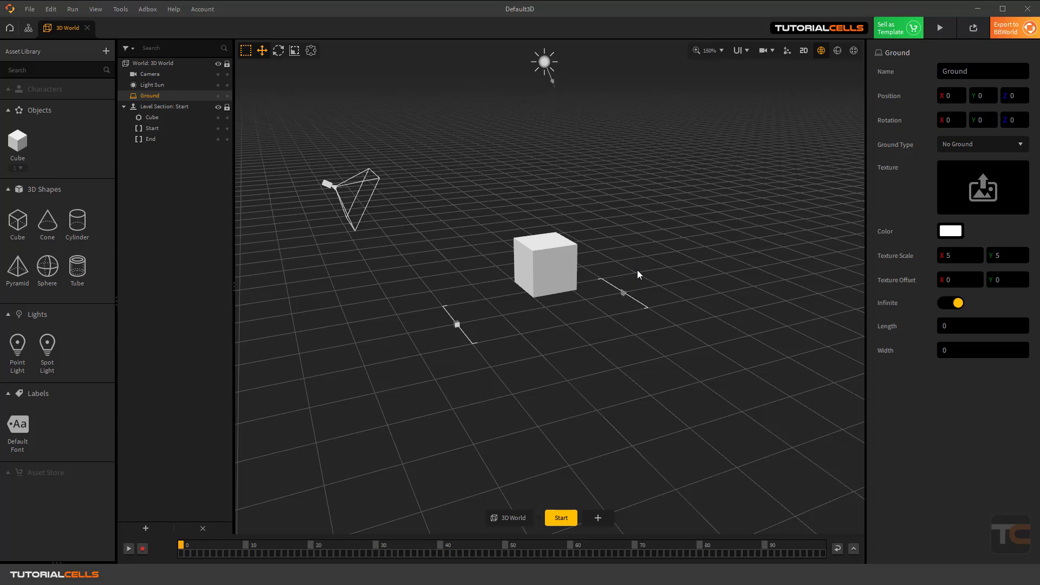
Preview the 3D game without its ground, and close the preview
{"action": "right_click_drag", "start_coordinate": [637, 271], "coordinate": [603, 295]}
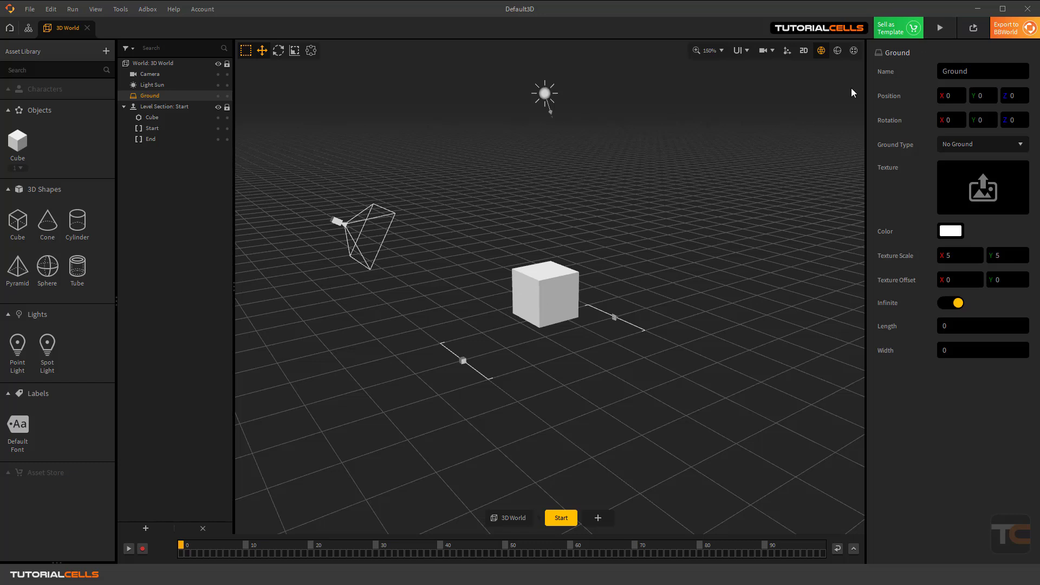
{"action": "left_click", "coordinate": [940, 28]}
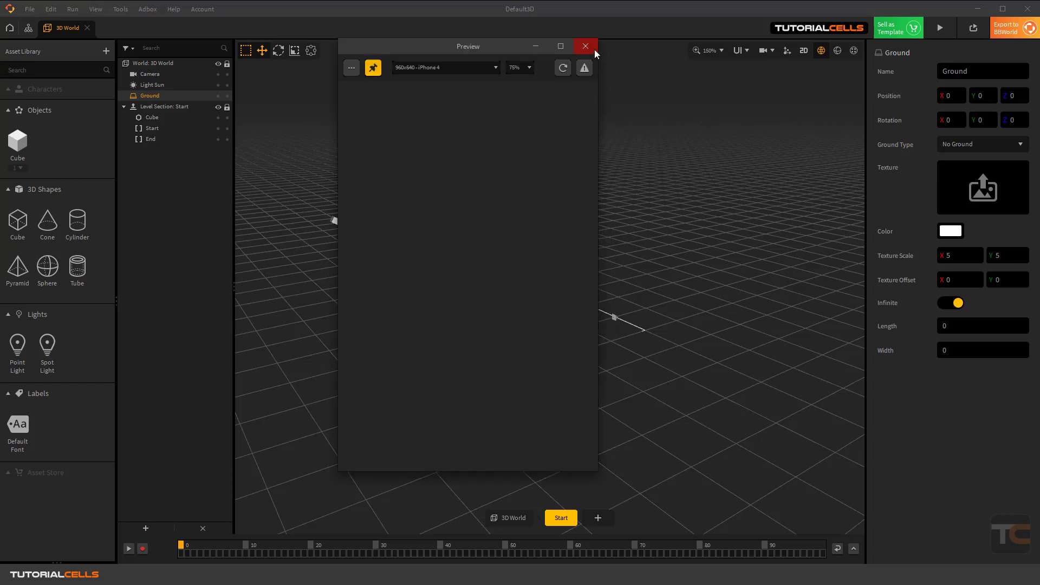
{"action": "left_click", "coordinate": [586, 46]}
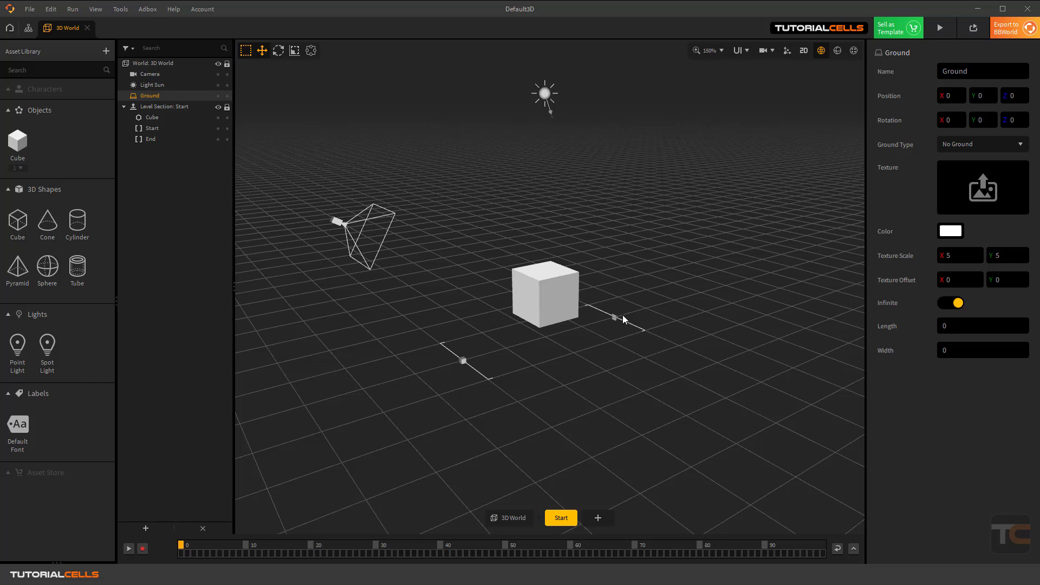
Move the Start marker to about Z 5.99 and the End marker to about Z -7.48, away from the cube
{"action": "left_click", "coordinate": [464, 360]}
{"action": "left_click_drag", "start_coordinate": [398, 379], "coordinate": [388, 381]}
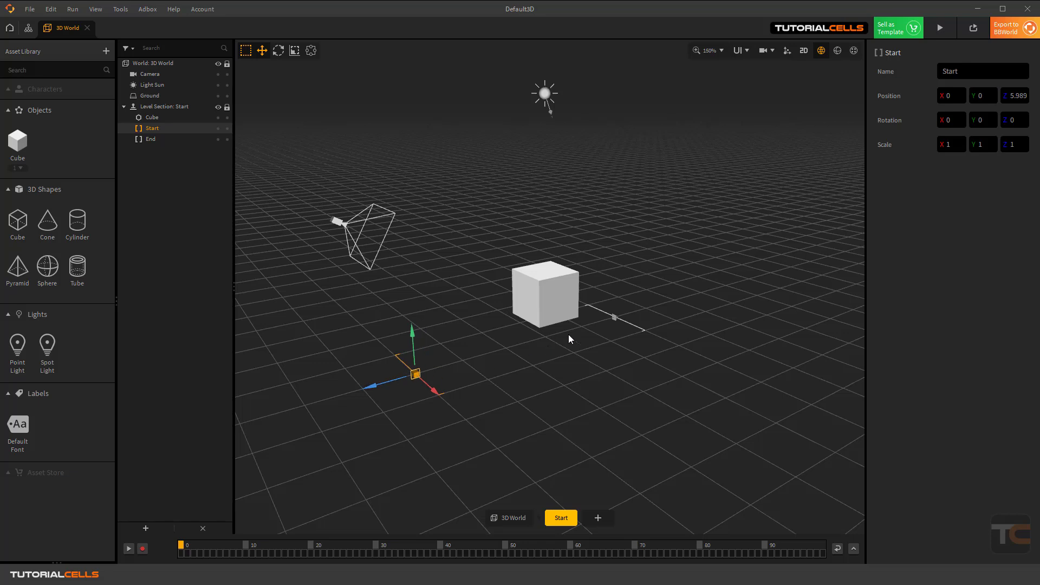
{"action": "left_click", "coordinate": [614, 319]}
{"action": "left_click_drag", "start_coordinate": [613, 320], "coordinate": [667, 303]}
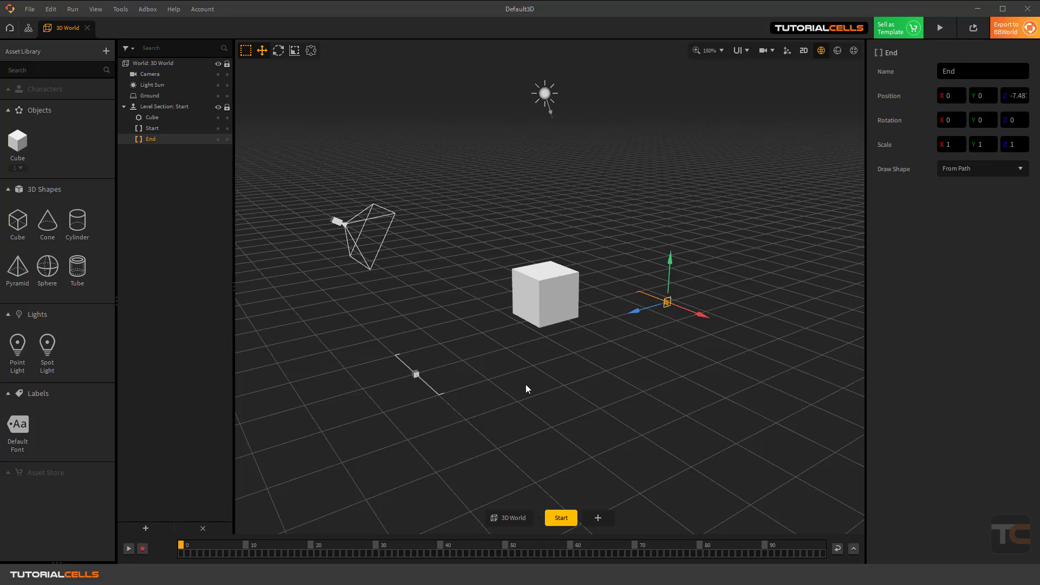
{"action": "left_click", "coordinate": [349, 418]}
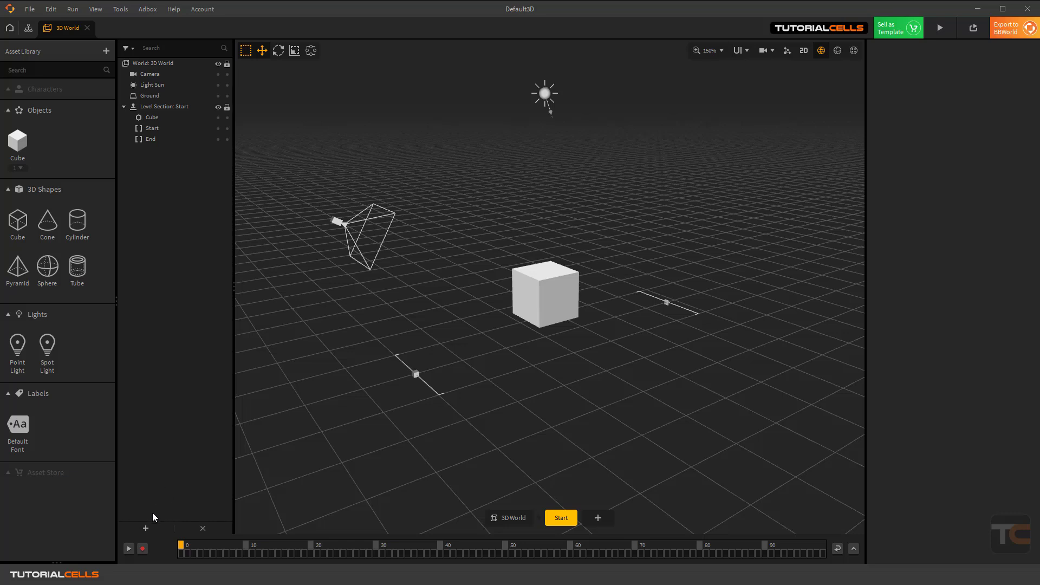
Add a Scene Path between the Start and End markers, and check it in a game preview
{"action": "left_click", "coordinate": [149, 527]}
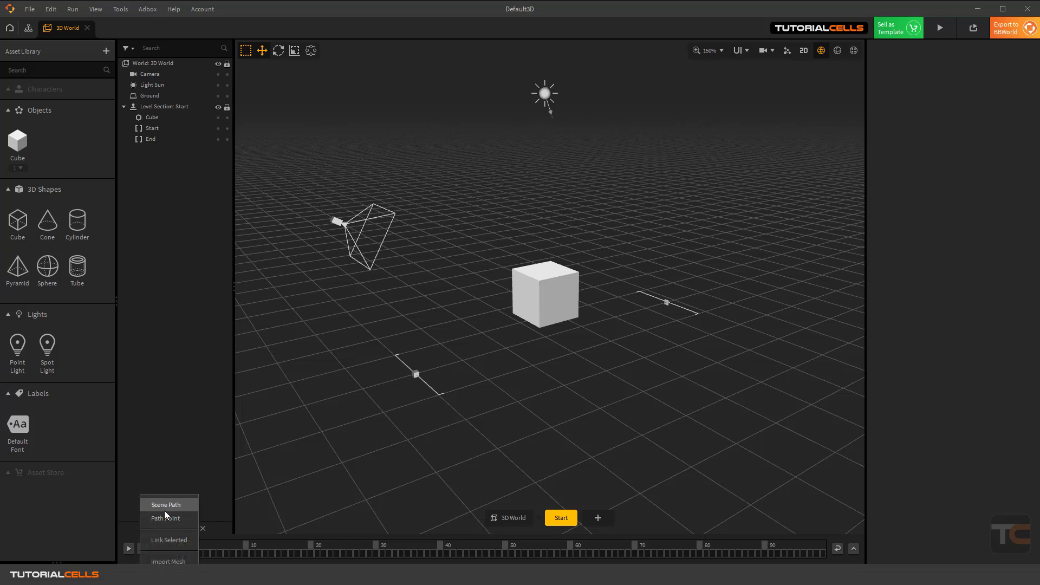
{"action": "left_click", "coordinate": [165, 511]}
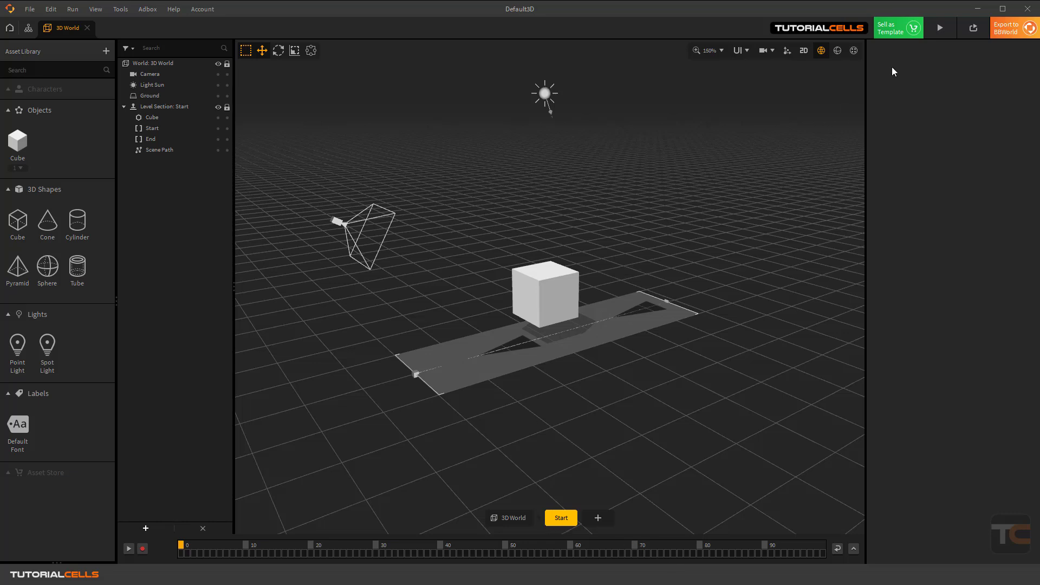
{"action": "left_click", "coordinate": [939, 28]}
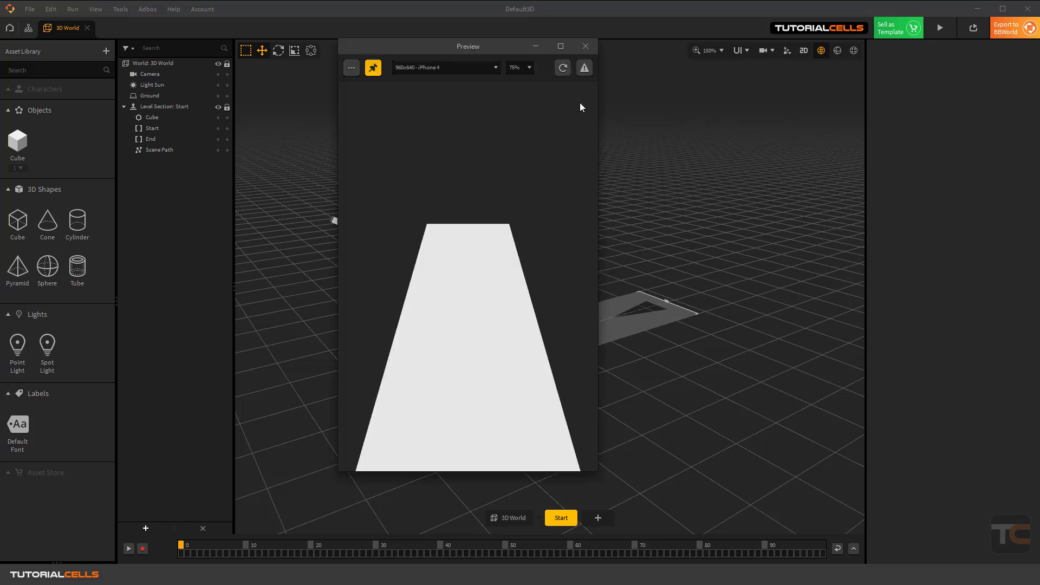
{"action": "left_click", "coordinate": [585, 46]}
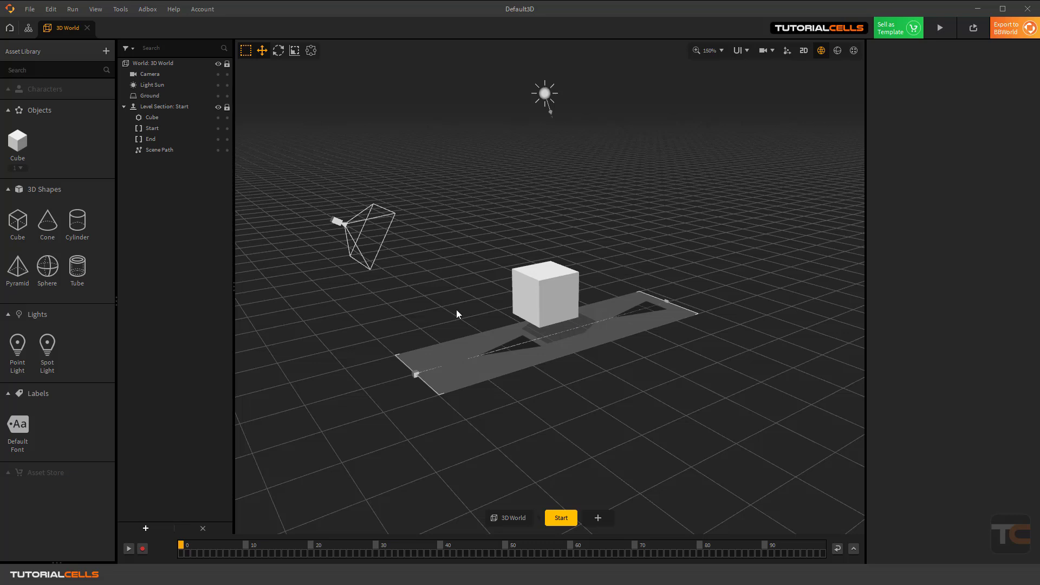
Apply the existing grass sprite as the Scene Path's texture
{"action": "left_click", "coordinate": [172, 151]}
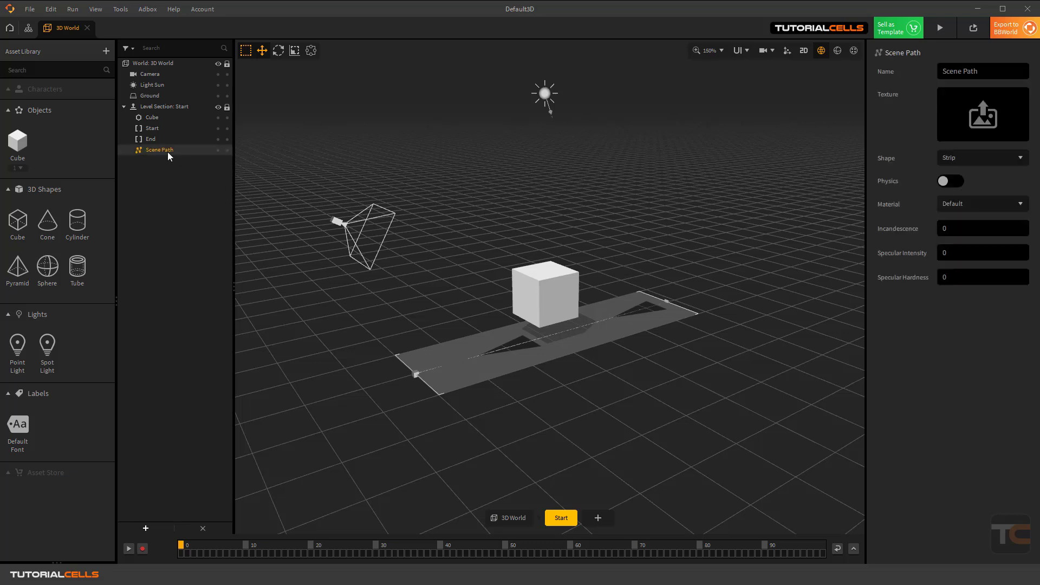
{"action": "mouse_move", "coordinate": [968, 126]}
{"action": "left_click", "coordinate": [1021, 95]}
{"action": "left_click_drag", "start_coordinate": [432, 138], "coordinate": [450, 135]}
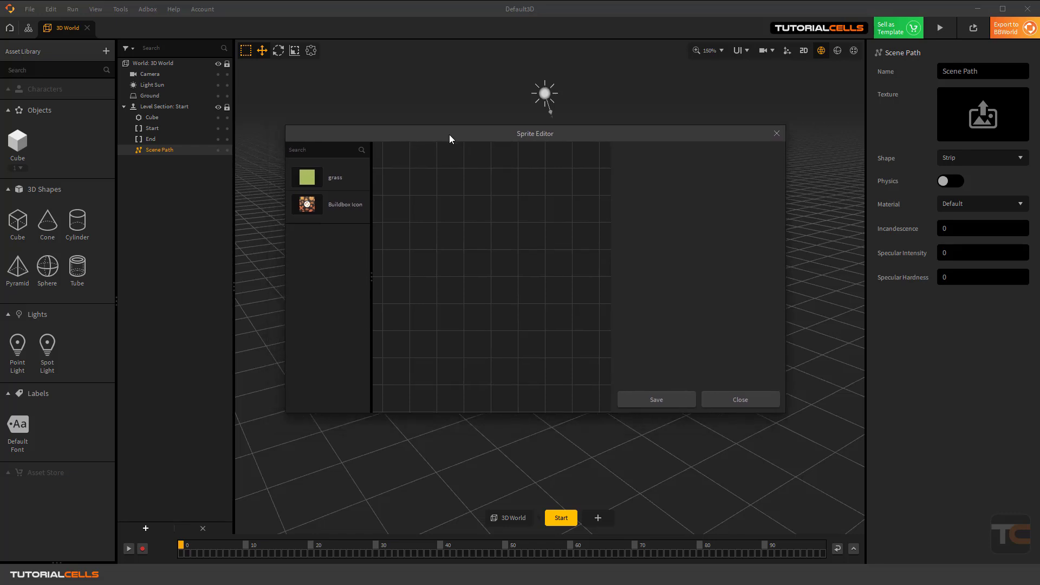
{"action": "left_click", "coordinate": [352, 187]}
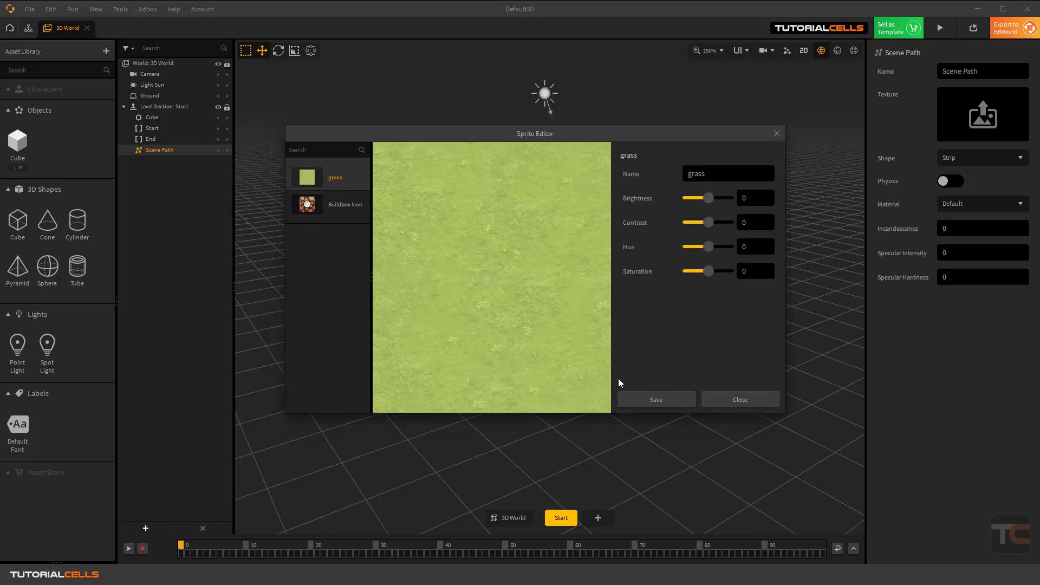
{"action": "left_click", "coordinate": [650, 399]}
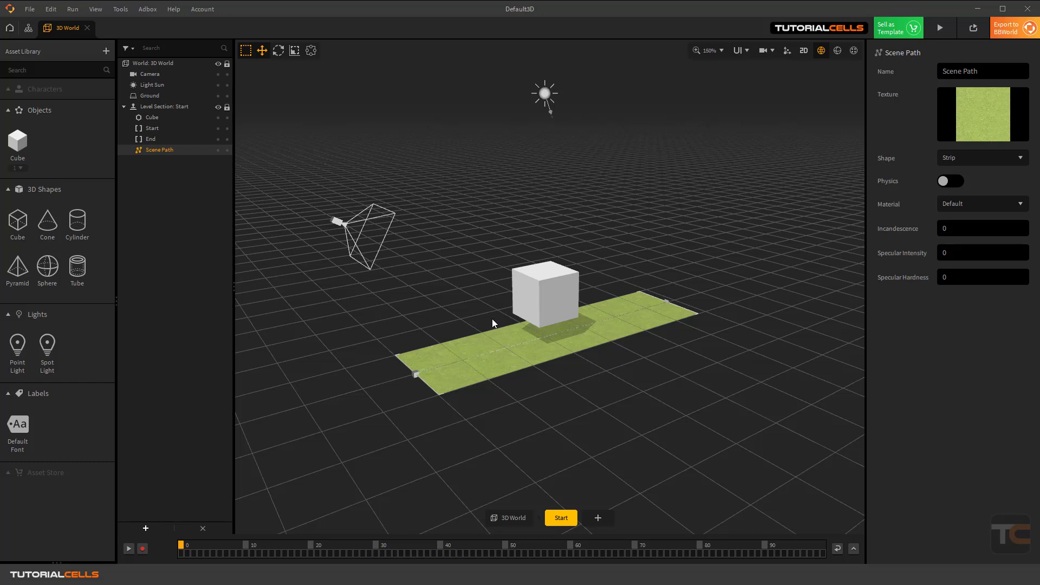
Import the road 1 image from the projects files folder and save it as the Scene Path's texture
{"action": "left_click", "coordinate": [1008, 96]}
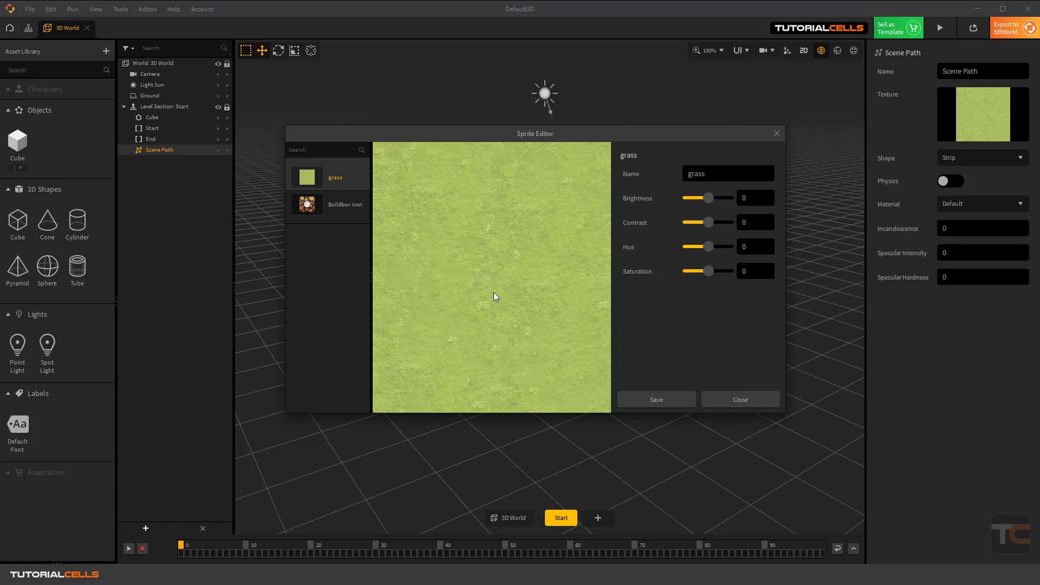
{"action": "key", "text": "alt+Tab"}
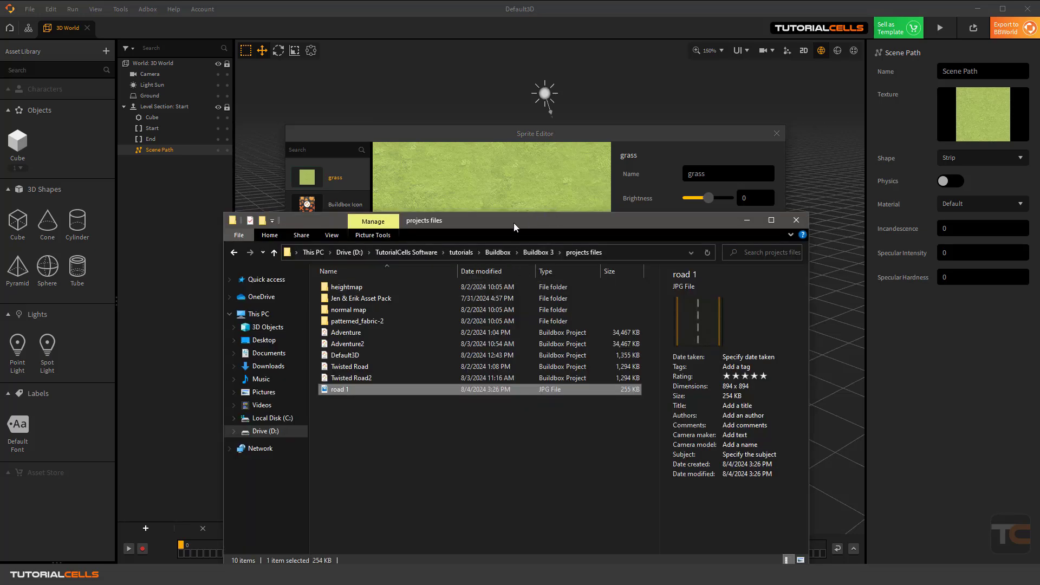
{"action": "left_click_drag", "start_coordinate": [514, 223], "coordinate": [514, 343]}
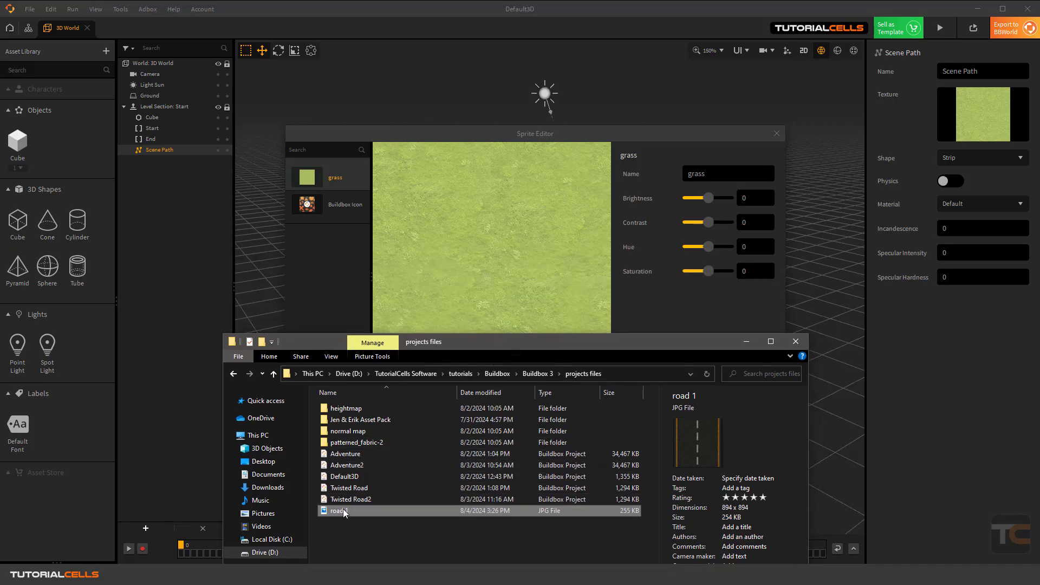
{"action": "left_click_drag", "start_coordinate": [343, 510], "coordinate": [500, 271]}
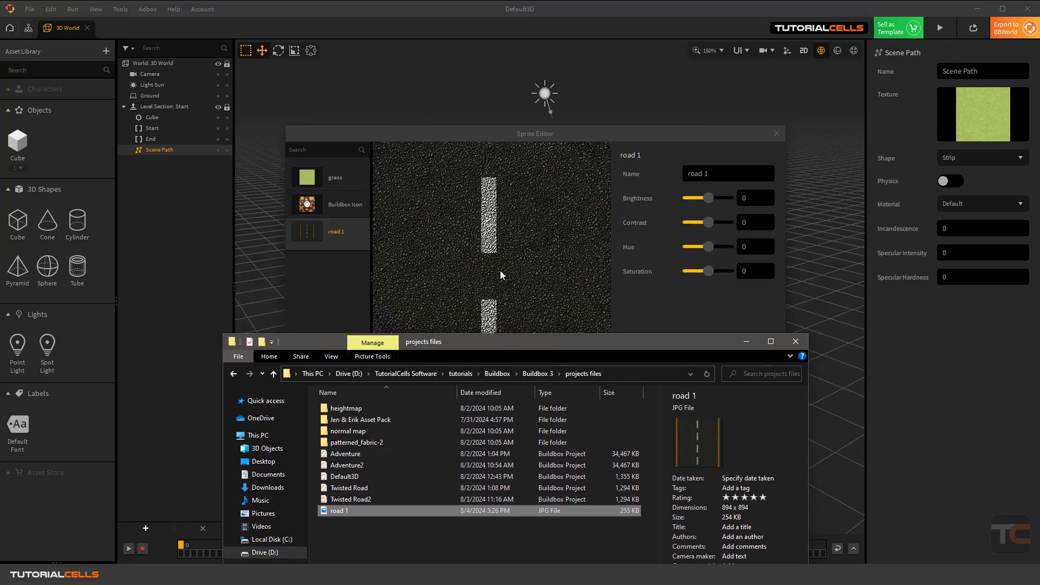
{"action": "left_click", "coordinate": [746, 341]}
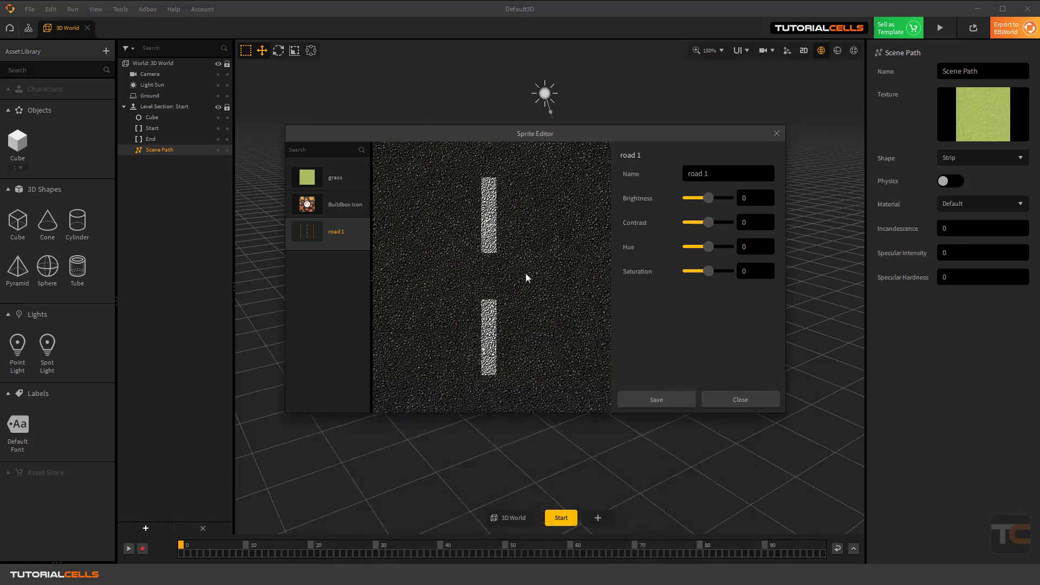
{"action": "left_click", "coordinate": [671, 400]}
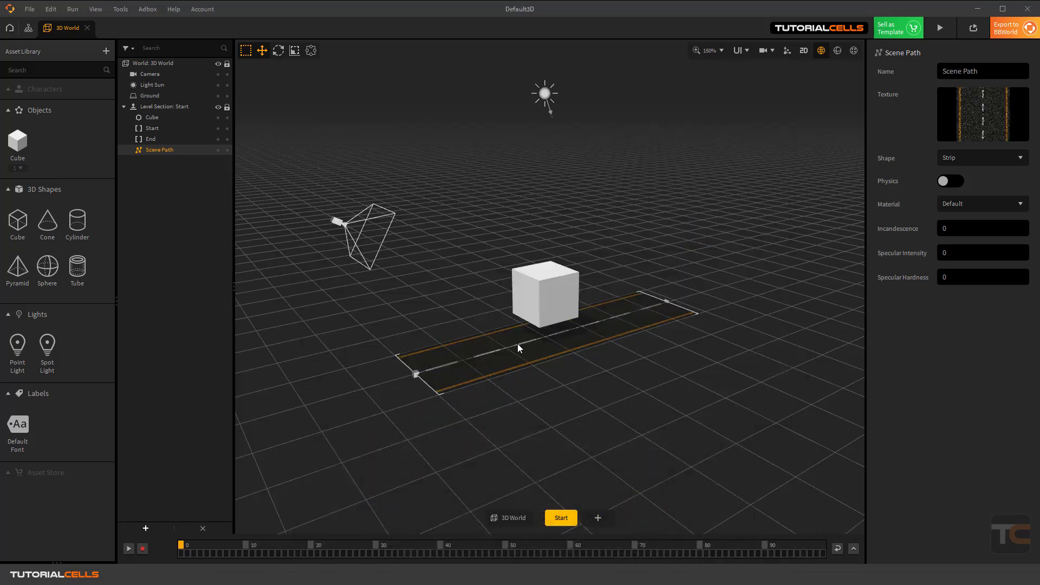
{"action": "scroll", "coordinate": [518, 344], "scroll_direction": "up", "scroll_amount": 5}
{"action": "scroll", "coordinate": [519, 346], "scroll_direction": "up", "scroll_amount": 6}
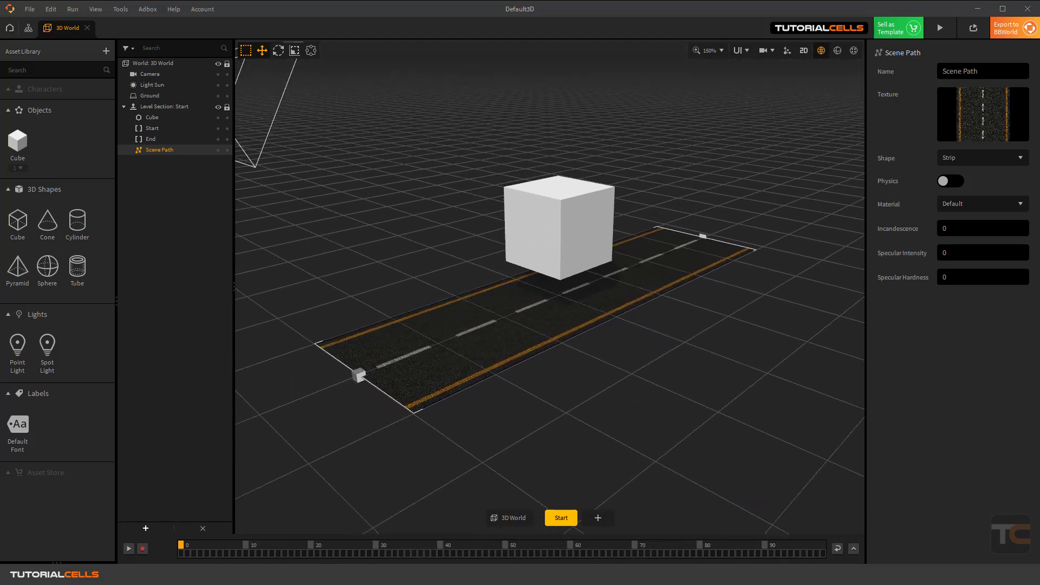
{"action": "scroll", "coordinate": [514, 326], "scroll_direction": "down", "scroll_amount": 8}
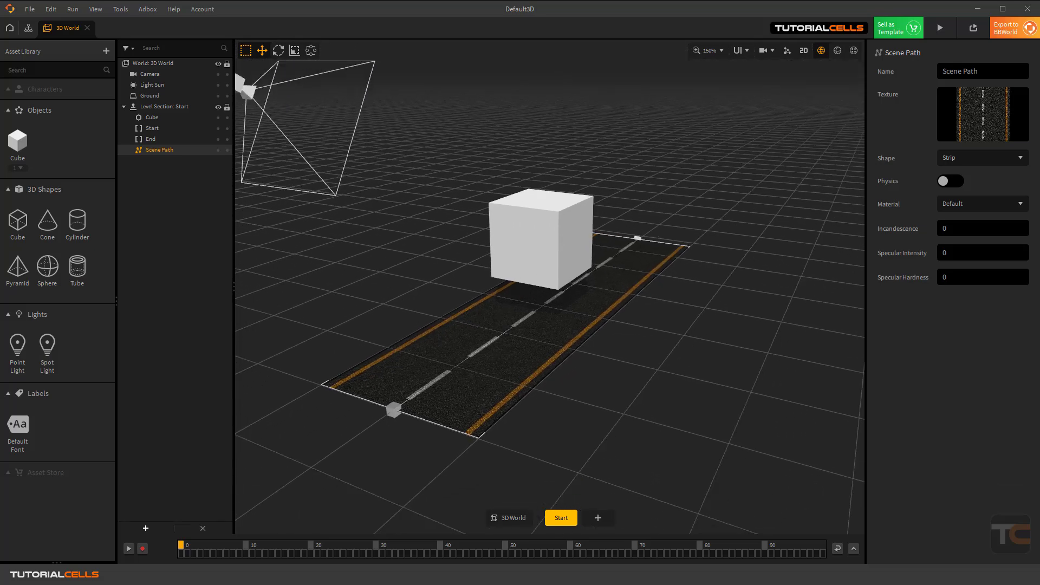
Try brightness 4, contrast -17, hue -100 and saturation 92 on the road 1 texture, and close the Sprite Editor without saving
{"action": "mouse_move", "coordinate": [970, 108]}
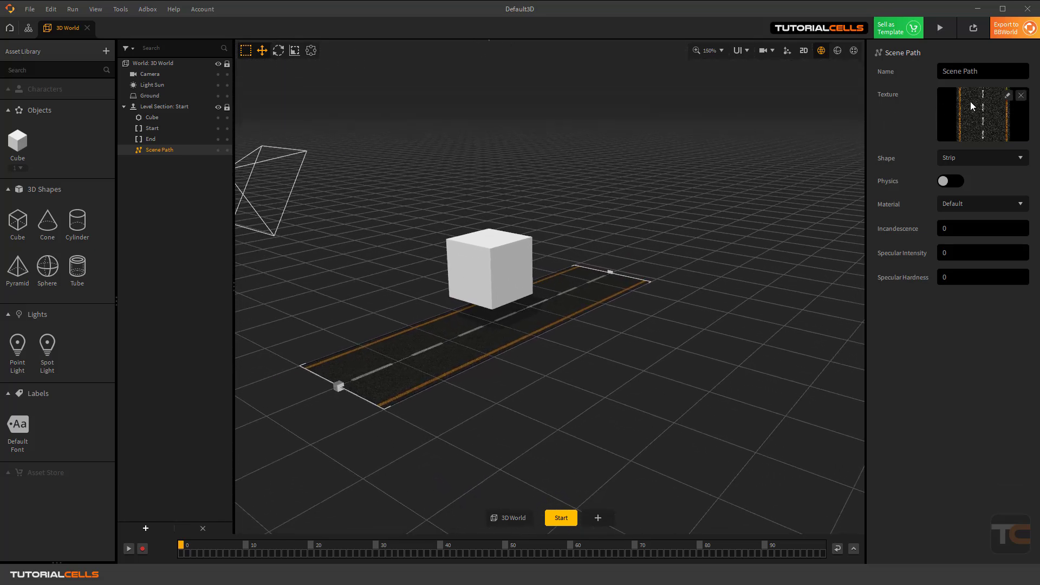
{"action": "left_click", "coordinate": [1008, 96]}
{"action": "left_click_drag", "start_coordinate": [478, 139], "coordinate": [484, 136]}
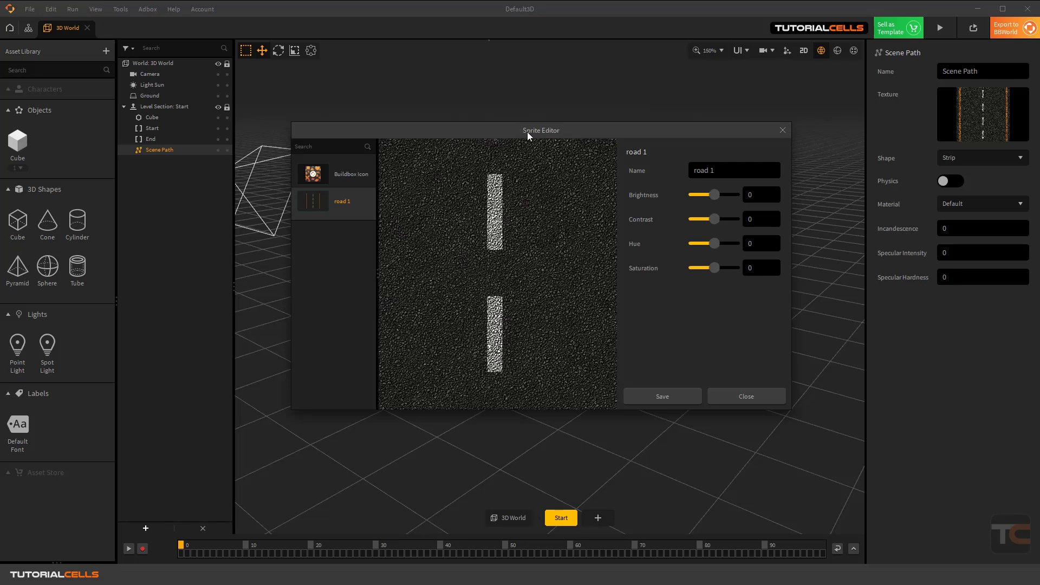
{"action": "left_click_drag", "start_coordinate": [528, 131], "coordinate": [526, 127]}
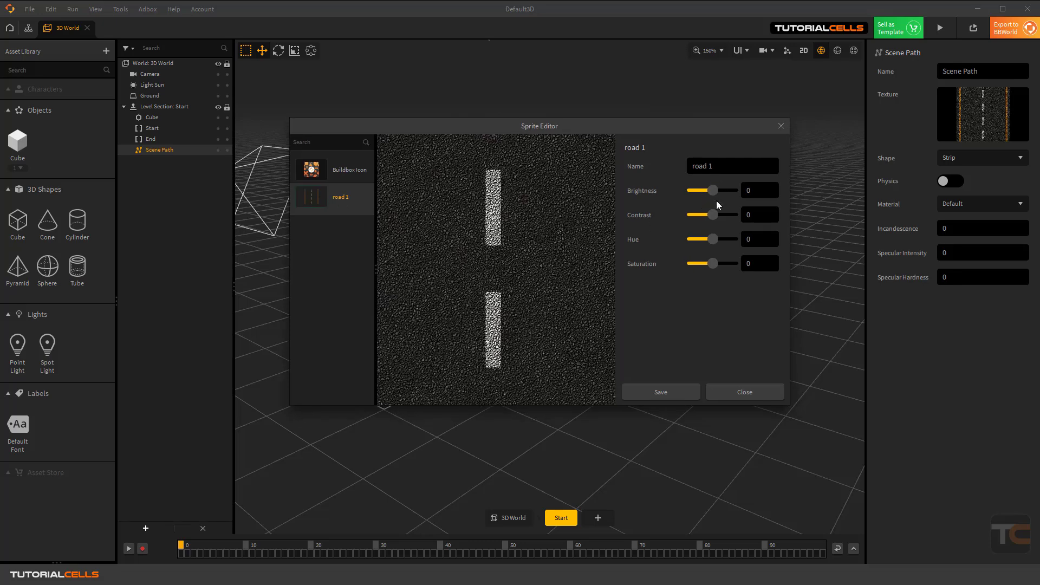
{"action": "left_click_drag", "start_coordinate": [713, 192], "coordinate": [672, 239]}
{"action": "left_click_drag", "start_coordinate": [727, 267], "coordinate": [722, 265]}
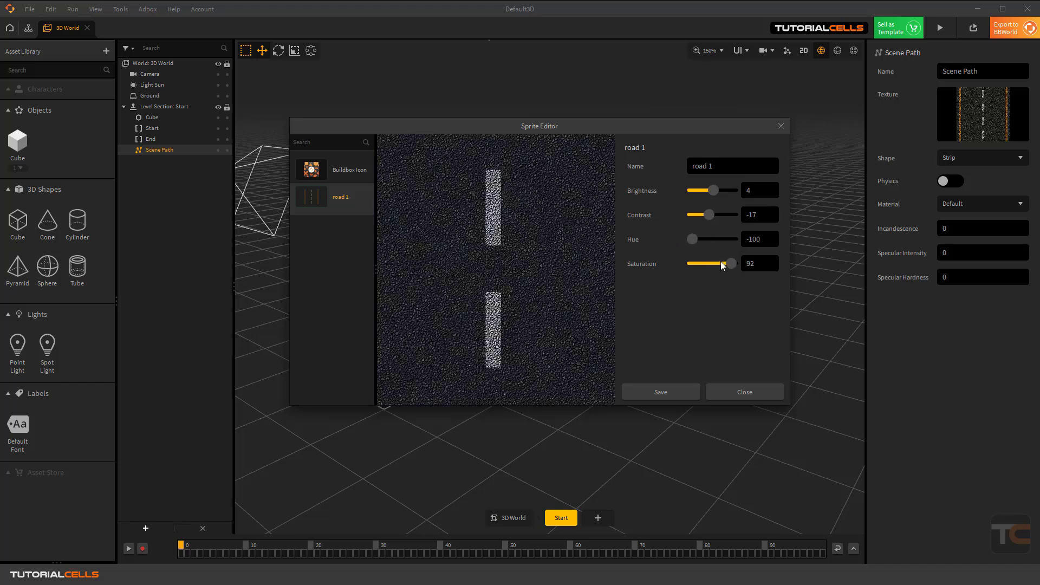
{"action": "left_click", "coordinate": [733, 391]}
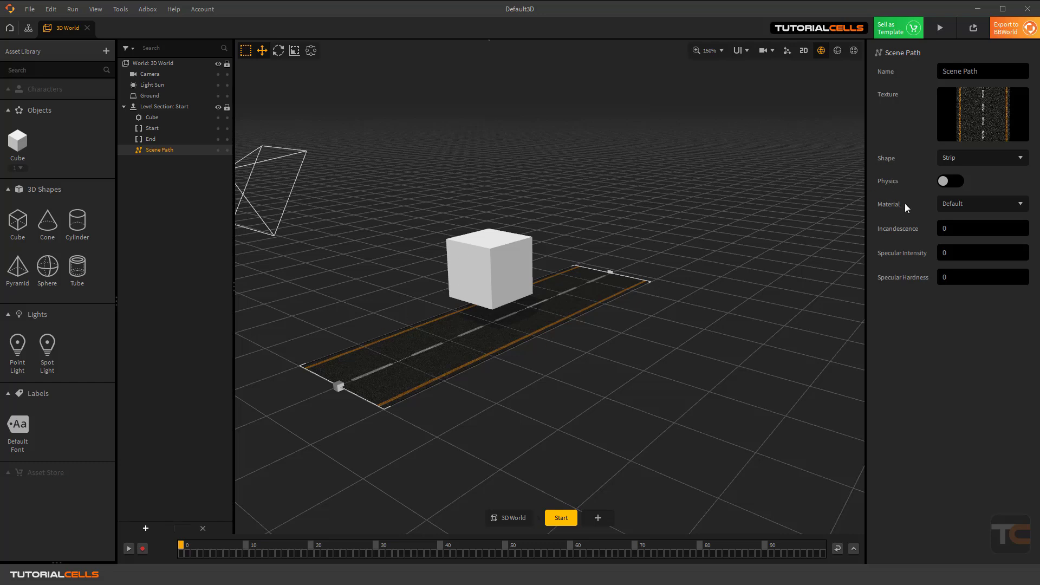
Check the Scene Path with physics enabled in a game preview, and close the preview
{"action": "left_click", "coordinate": [940, 28]}
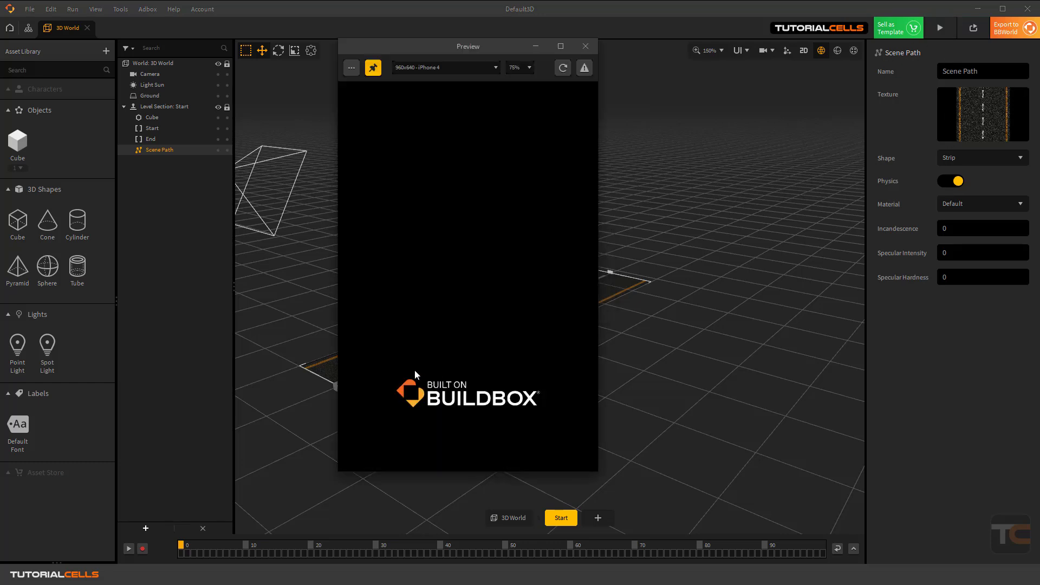
{"action": "left_click", "coordinate": [585, 46]}
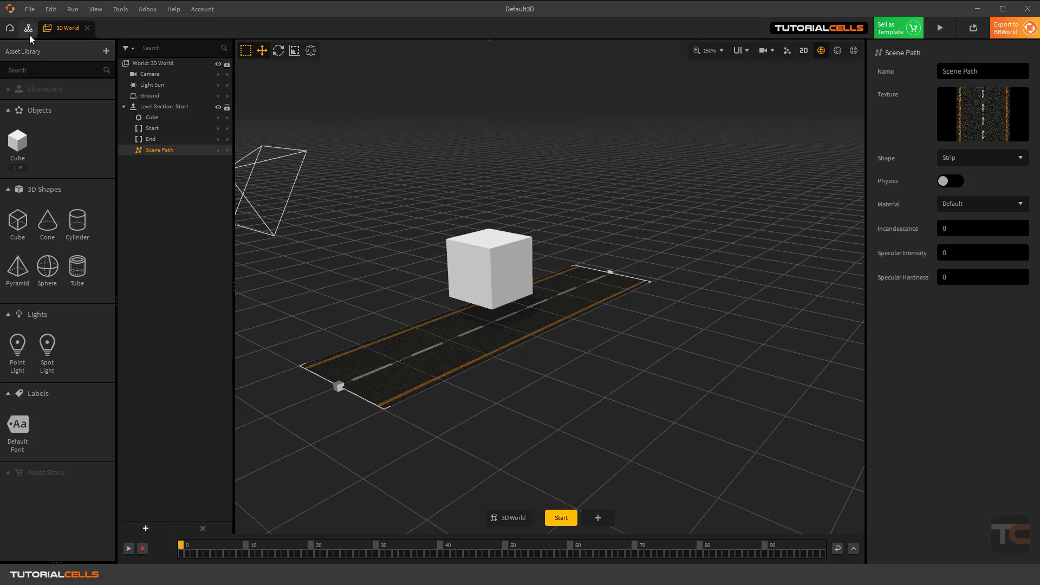
Make the Cube a character asset, open its node map and place the 3D Model node above the Start node
{"action": "left_click_drag", "start_coordinate": [18, 142], "coordinate": [54, 88]}
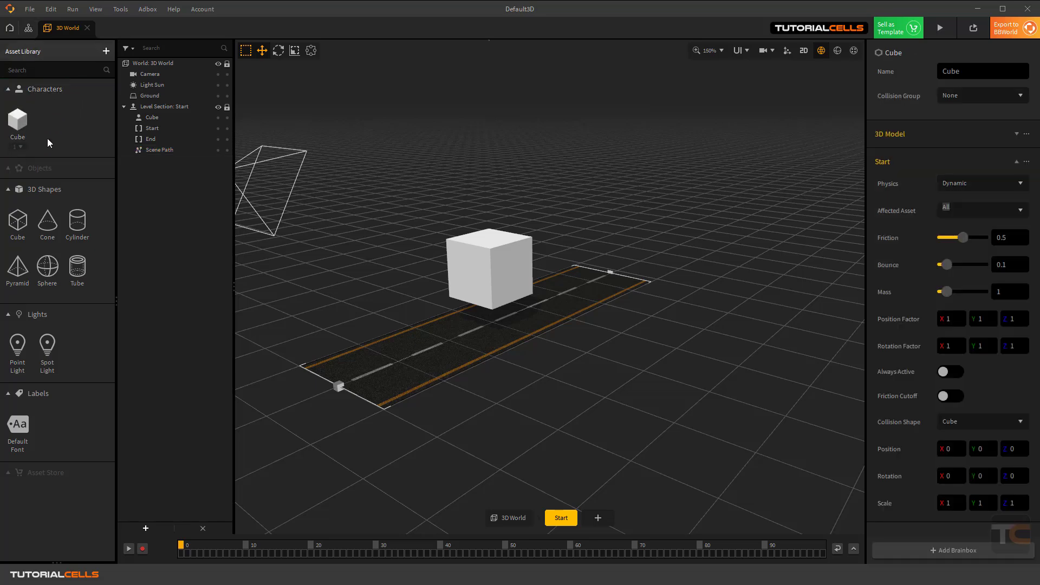
{"action": "double_click", "coordinate": [18, 122]}
{"action": "left_click_drag", "start_coordinate": [432, 387], "coordinate": [475, 327]}
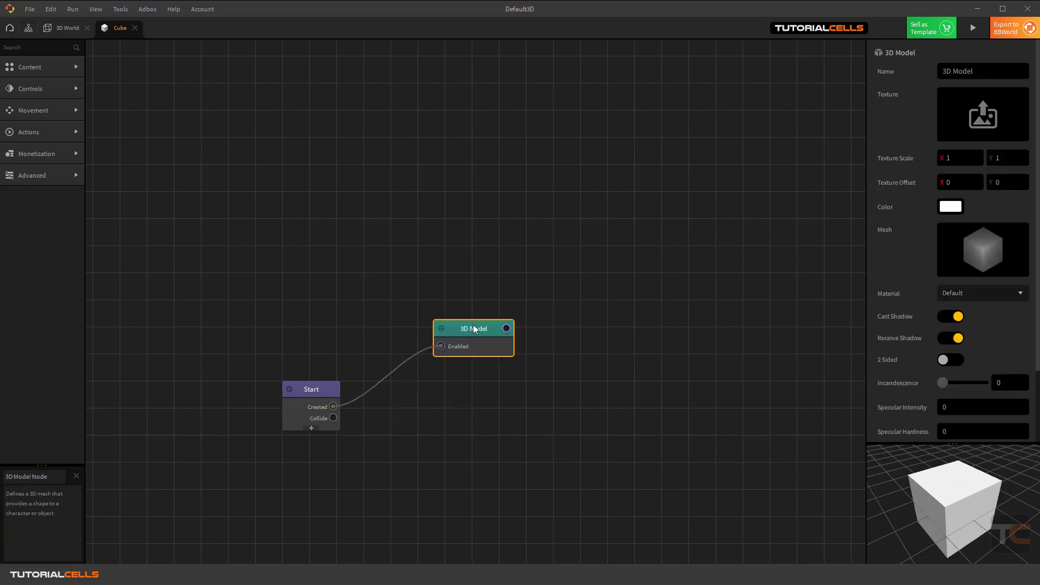
Try a Touch Path node in the Cube's node map, delete it and return to the 3D World scene
{"action": "left_click", "coordinate": [37, 47]}
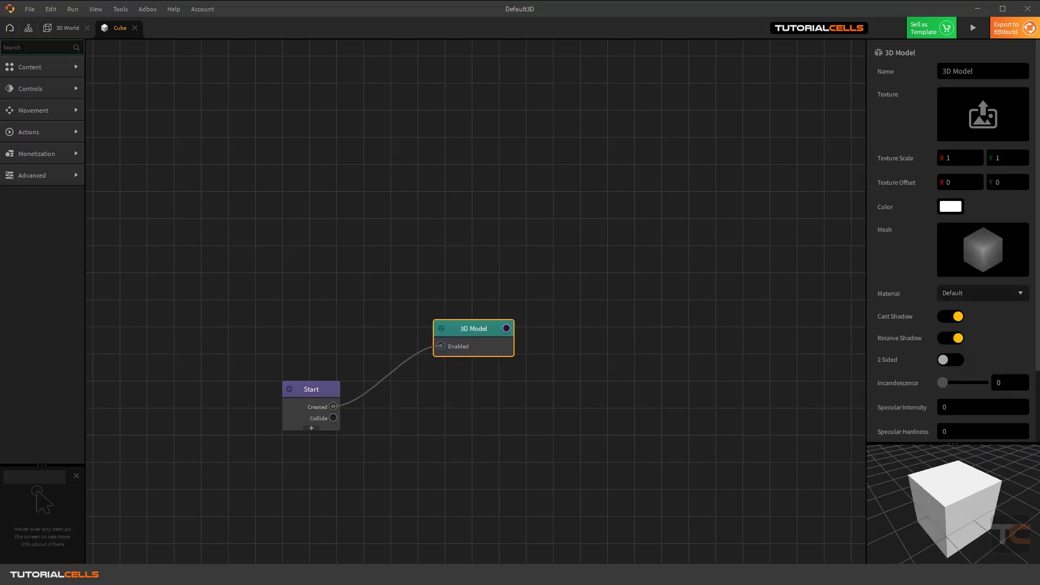
{"action": "type", "text": "pa"}
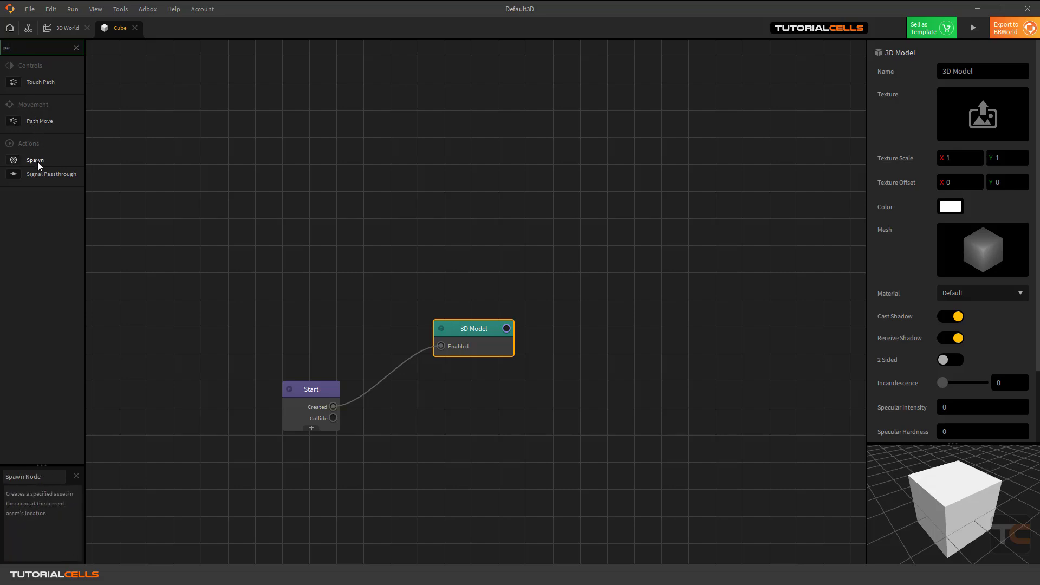
{"action": "mouse_move", "coordinate": [42, 103]}
{"action": "left_click_drag", "start_coordinate": [41, 86], "coordinate": [499, 211]}
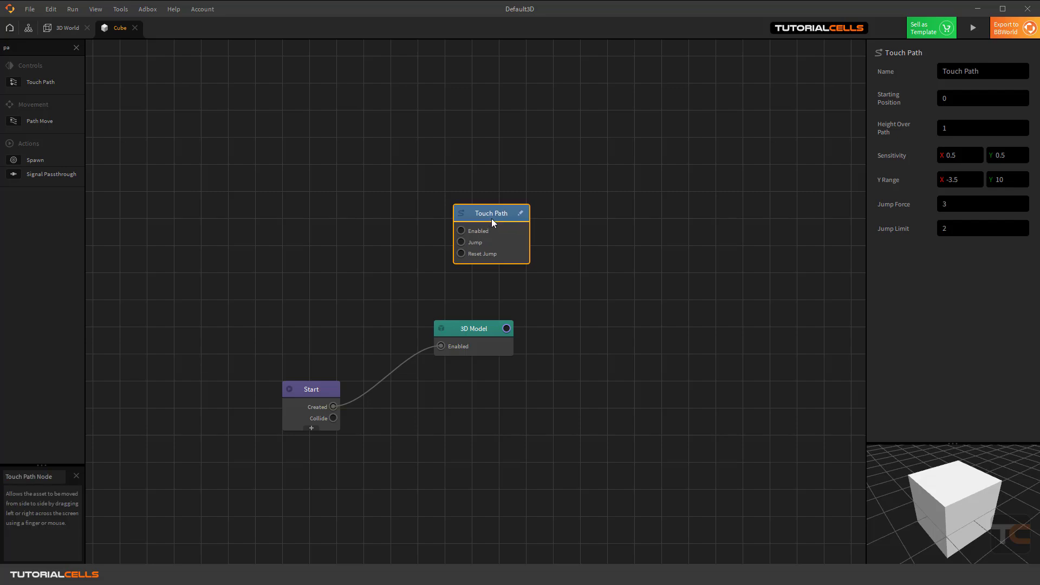
{"action": "left_click_drag", "start_coordinate": [491, 219], "coordinate": [489, 217]}
{"action": "key", "text": "Delete"}
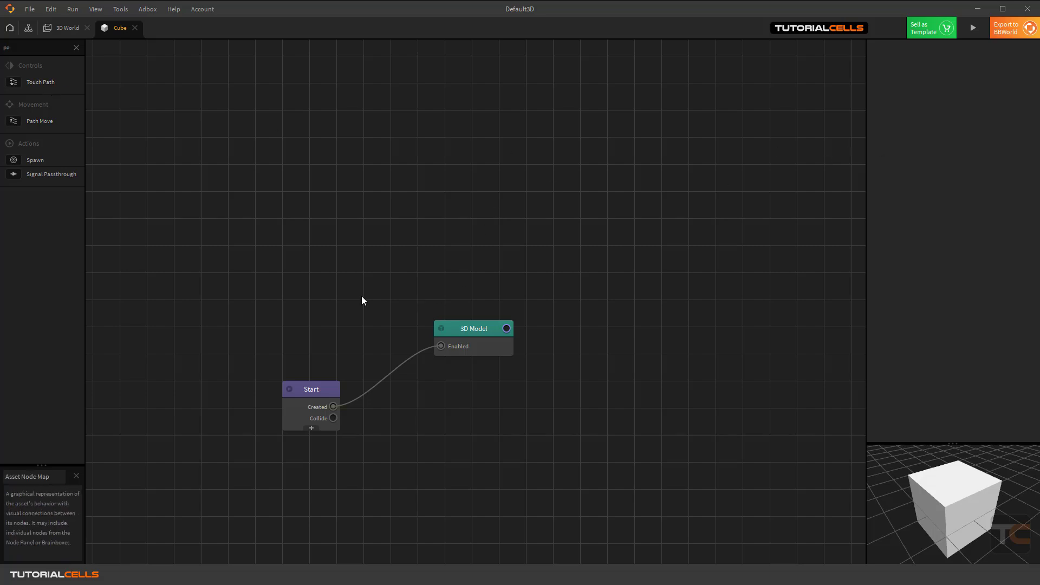
{"action": "left_click", "coordinate": [51, 27]}
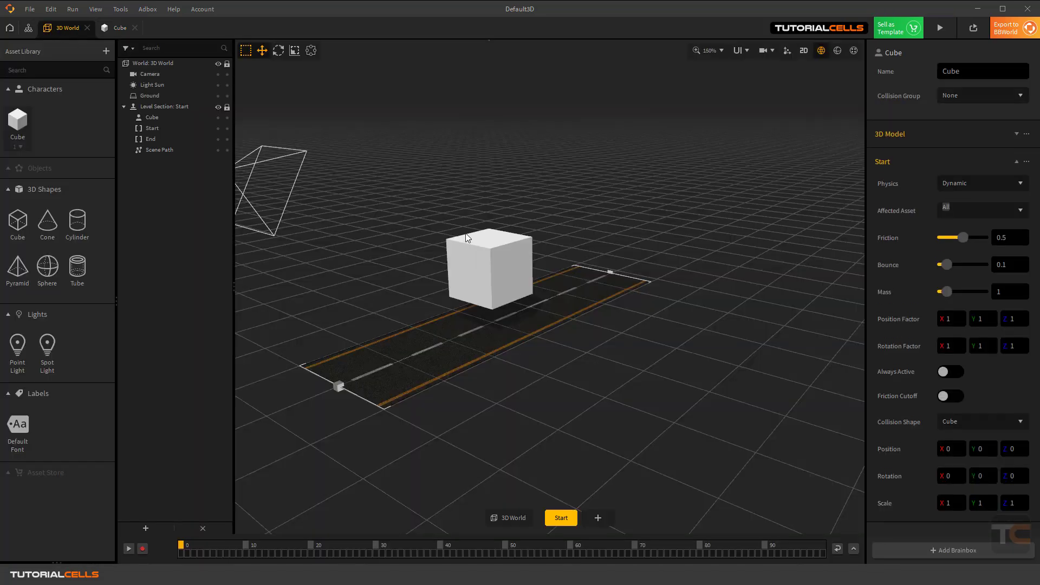
Scale the cube in the scene uniformly down to about 0.54
{"action": "left_click", "coordinate": [495, 261]}
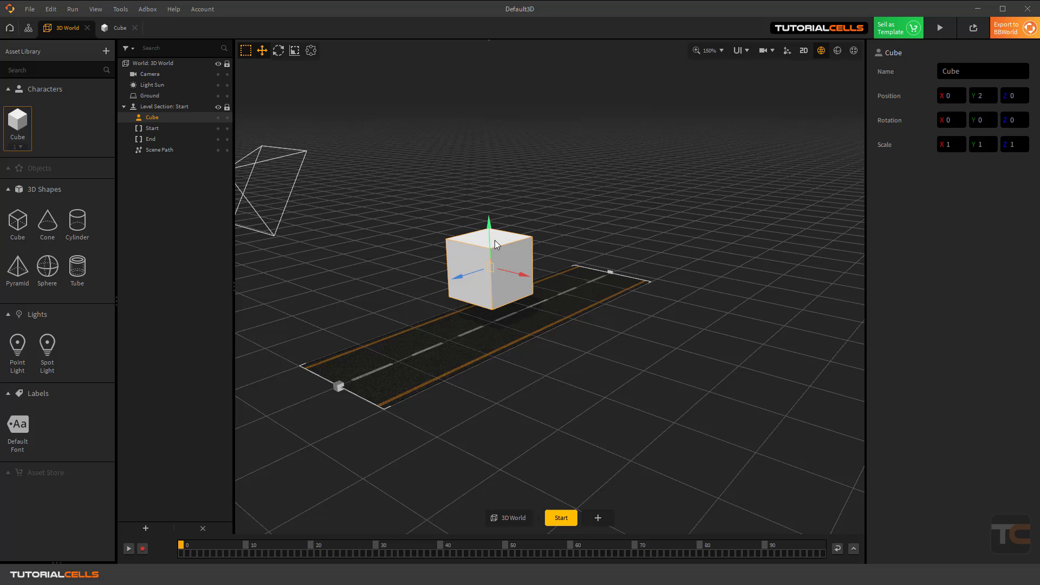
{"action": "left_click", "coordinate": [295, 50]}
{"action": "left_click_drag", "start_coordinate": [490, 267], "coordinate": [460, 307]}
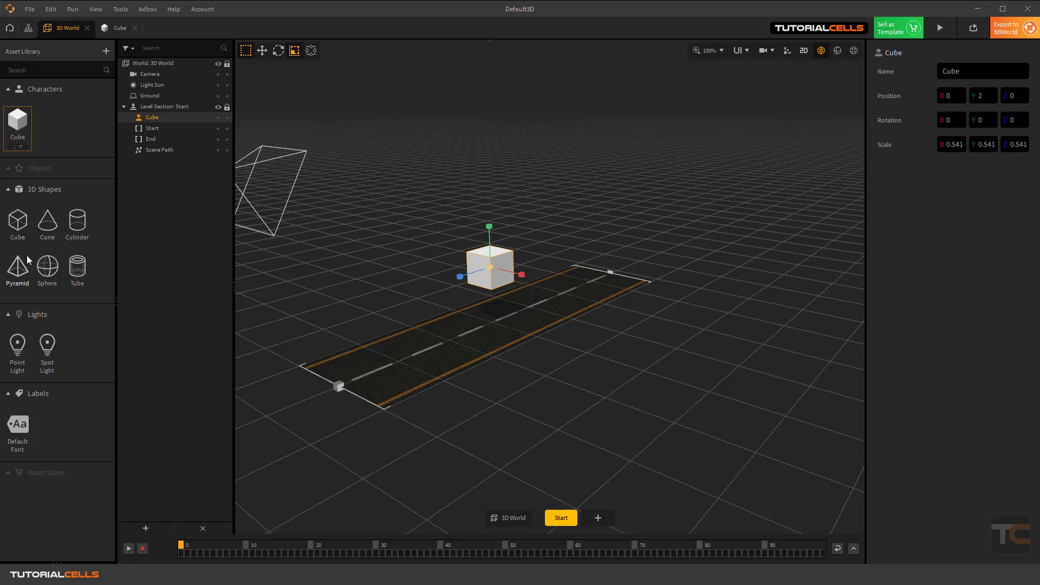
Add a cone scaled to about 0.49 and move it near the road's far end, at about Y 0.78 and Z -3.9
{"action": "left_click_drag", "start_coordinate": [47, 231], "coordinate": [419, 372]}
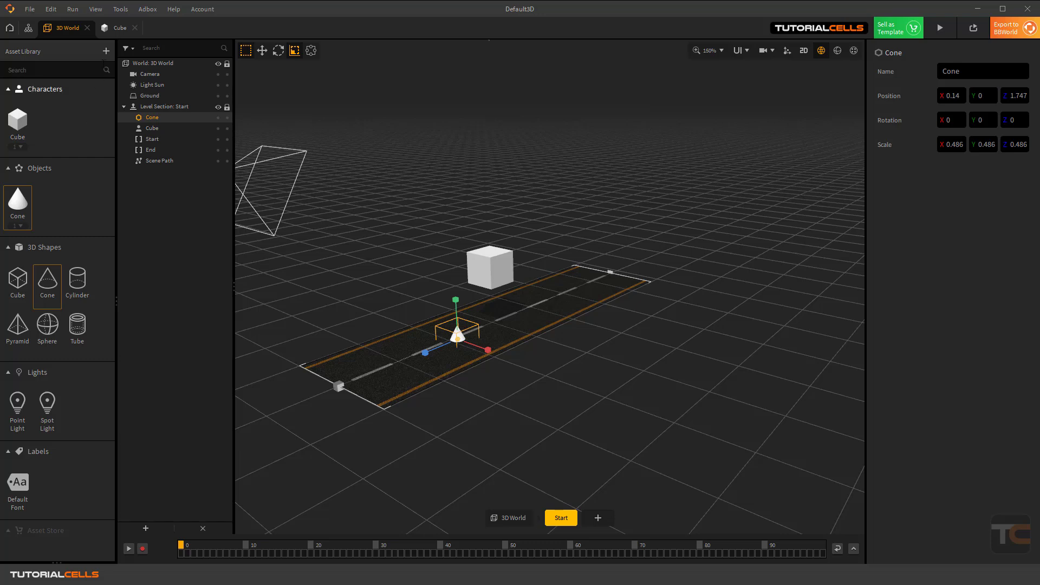
{"action": "left_click", "coordinate": [262, 51]}
{"action": "left_click_drag", "start_coordinate": [454, 301], "coordinate": [454, 279]}
{"action": "left_click_drag", "start_coordinate": [408, 337], "coordinate": [574, 285]}
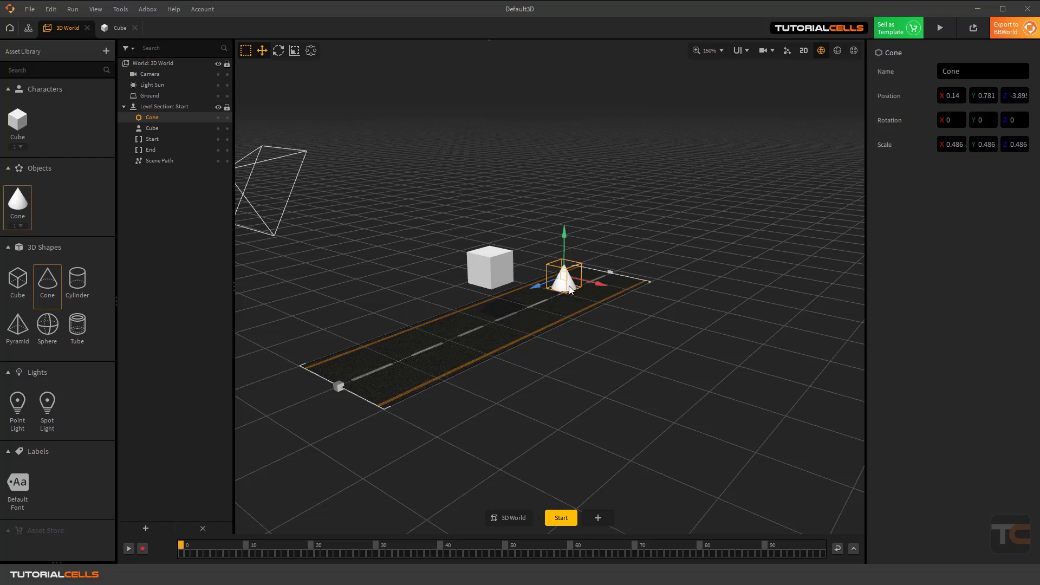
Set the Cone asset's 3D Model color to red and return to the 3D World scene
{"action": "left_click", "coordinate": [18, 210]}
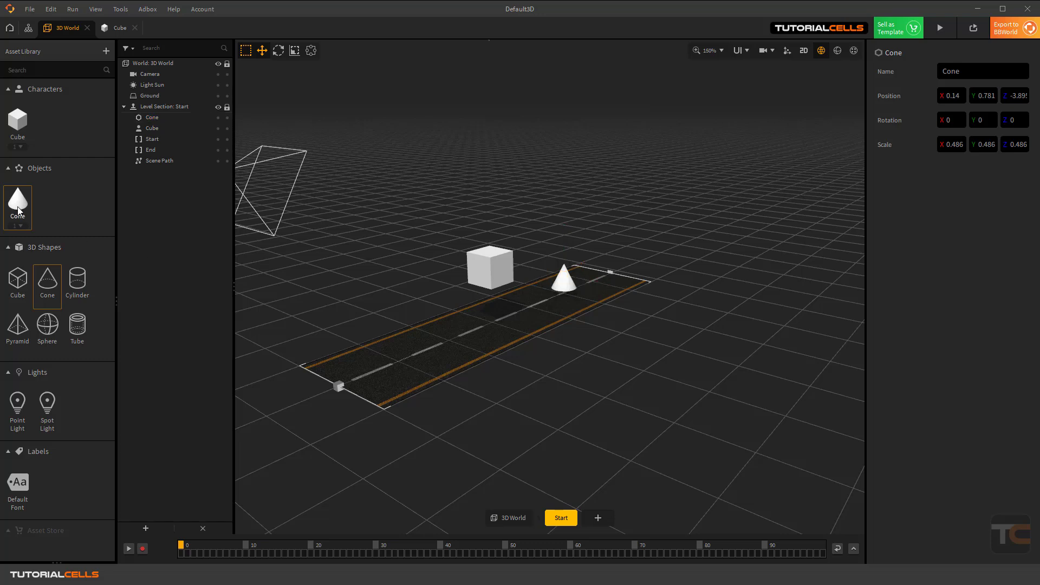
{"action": "double_click", "coordinate": [18, 210]}
{"action": "left_click", "coordinate": [489, 226]}
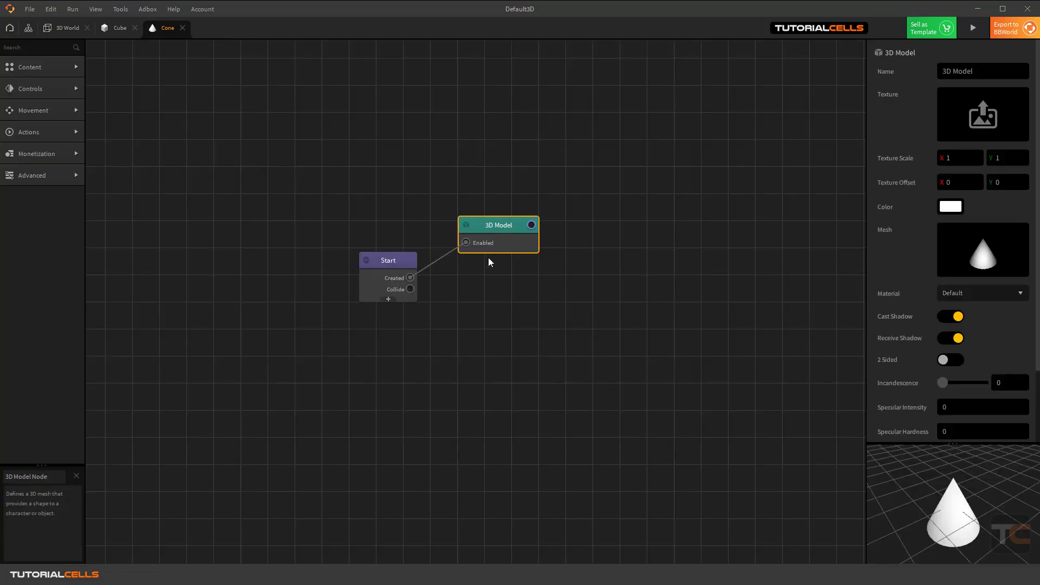
{"action": "scroll", "coordinate": [986, 294], "scroll_direction": "down", "scroll_amount": 3}
{"action": "scroll", "coordinate": [973, 335], "scroll_direction": "up", "scroll_amount": 1}
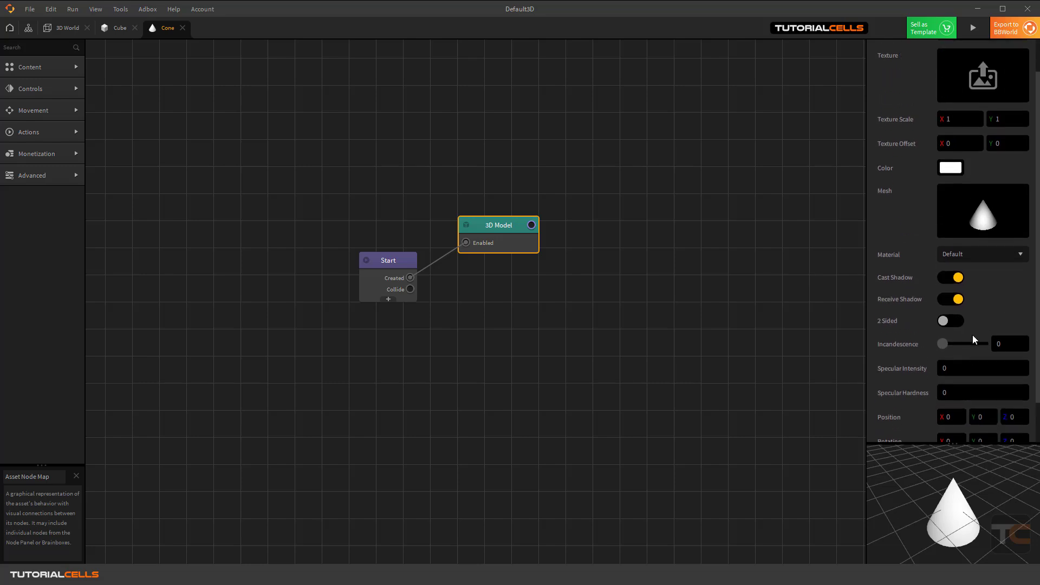
{"action": "scroll", "coordinate": [974, 340], "scroll_direction": "up", "scroll_amount": 2}
{"action": "left_click", "coordinate": [946, 209]}
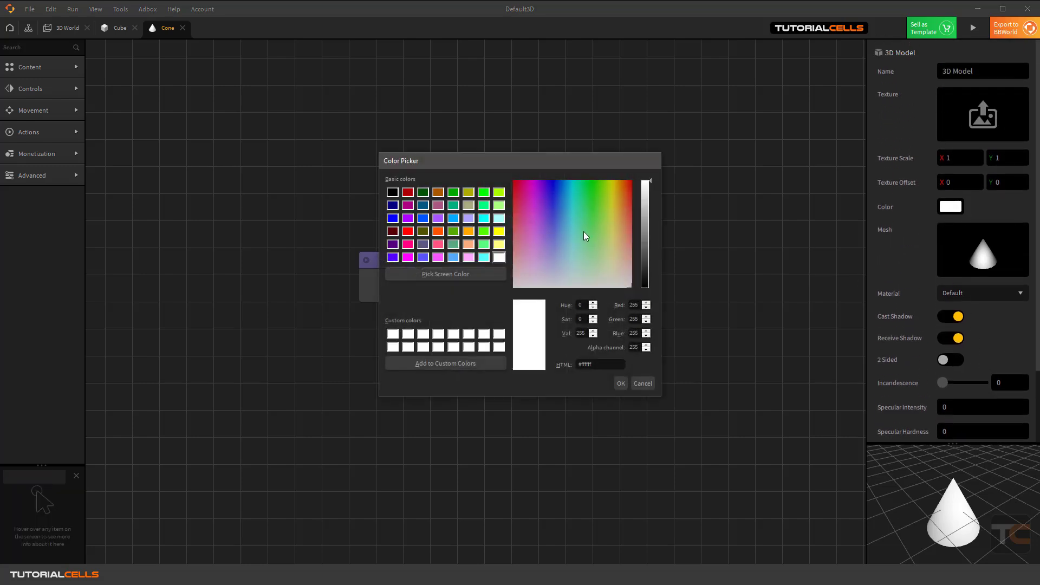
{"action": "left_click_drag", "start_coordinate": [623, 217], "coordinate": [641, 174]}
{"action": "left_click", "coordinate": [621, 383]}
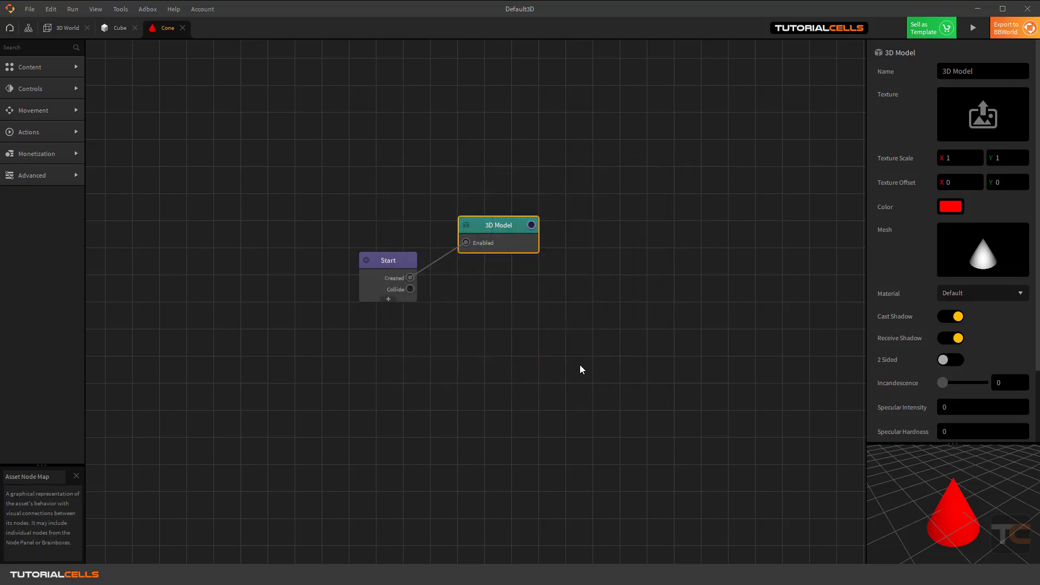
{"action": "left_click", "coordinate": [66, 29]}
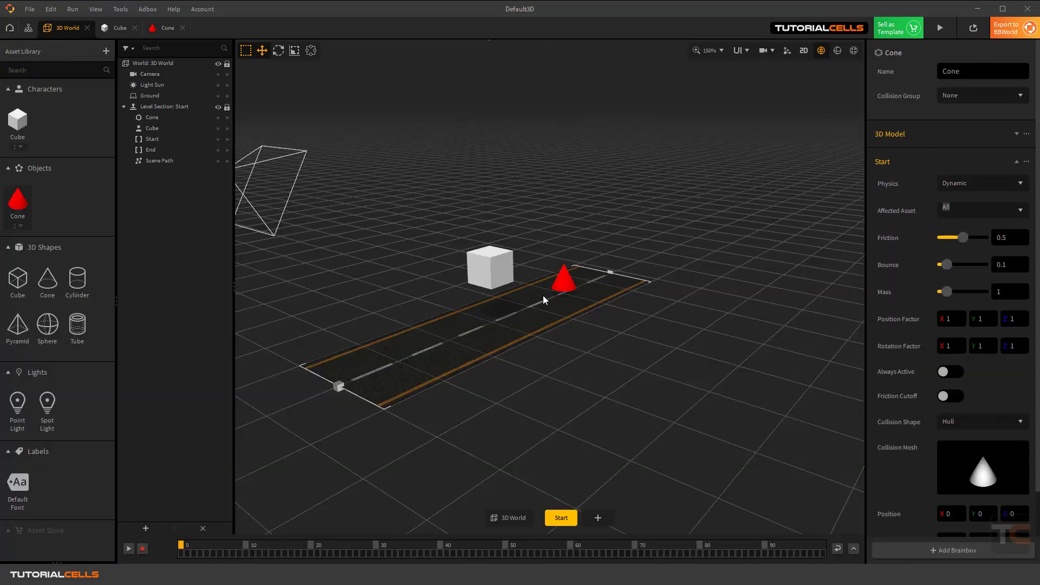
Move the cube toward the Start marker and down onto the road, to about Y 0.57 and Z 2.65
{"action": "left_click", "coordinate": [570, 284]}
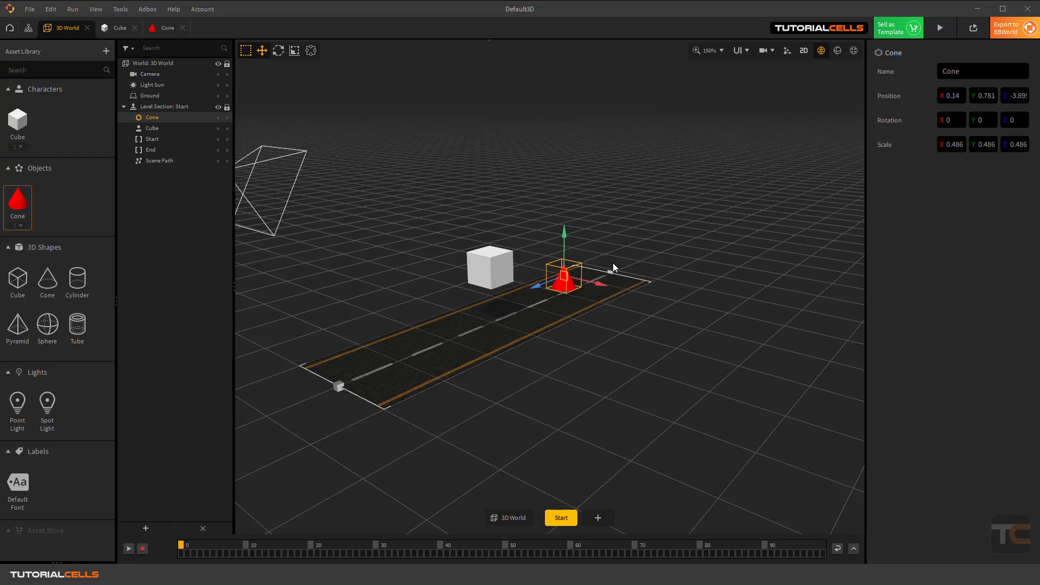
{"action": "left_click", "coordinate": [500, 278]}
{"action": "left_click_drag", "start_coordinate": [476, 273], "coordinate": [414, 308]}
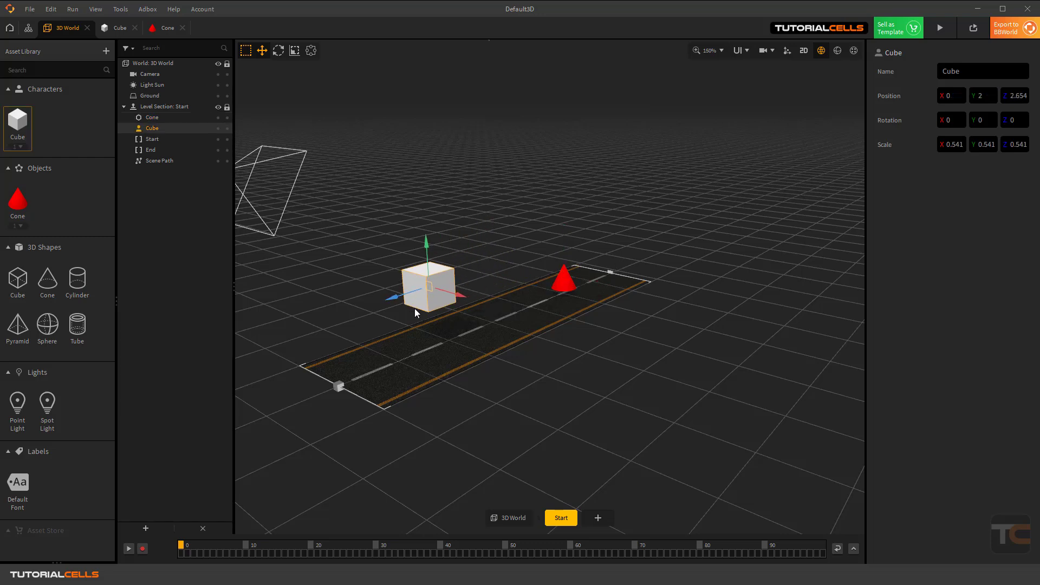
{"action": "left_click_drag", "start_coordinate": [432, 255], "coordinate": [440, 299]}
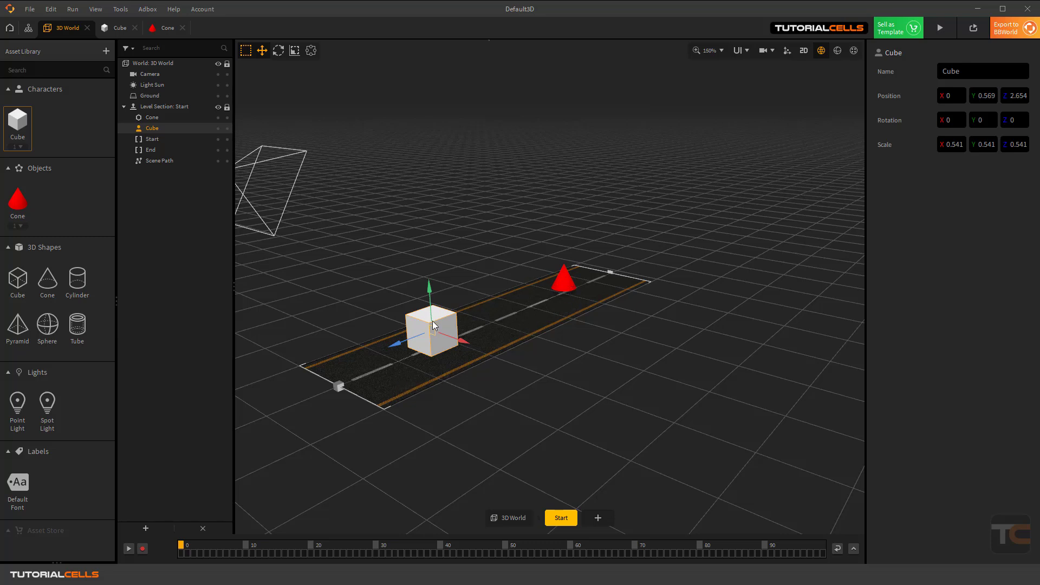
Add a second level section, and move its End marker much farther away and its Start marker to about Z 4.77
{"action": "left_click", "coordinate": [603, 519]}
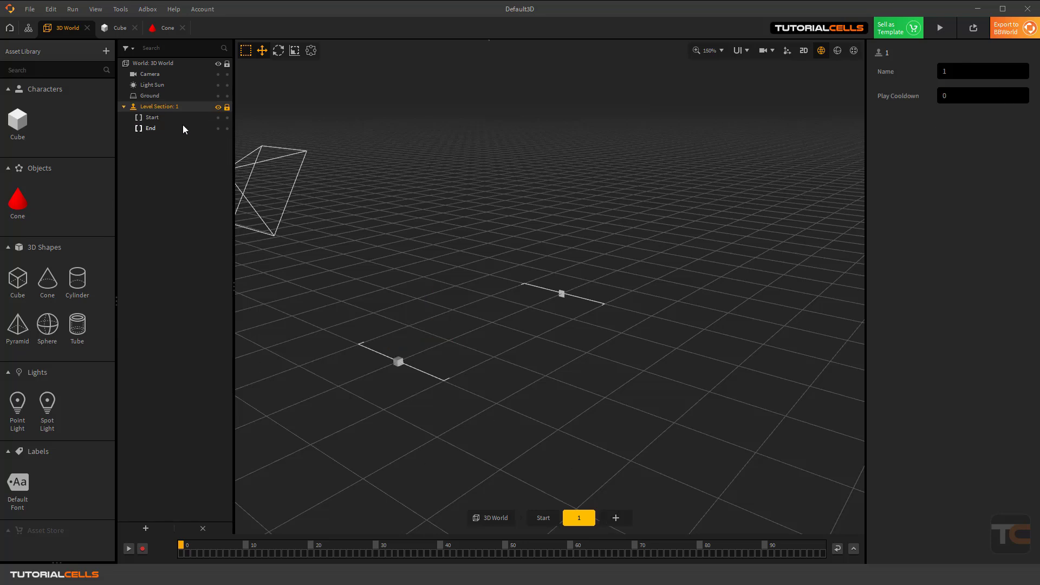
{"action": "middle_click_drag", "start_coordinate": [529, 300], "coordinate": [604, 211]}
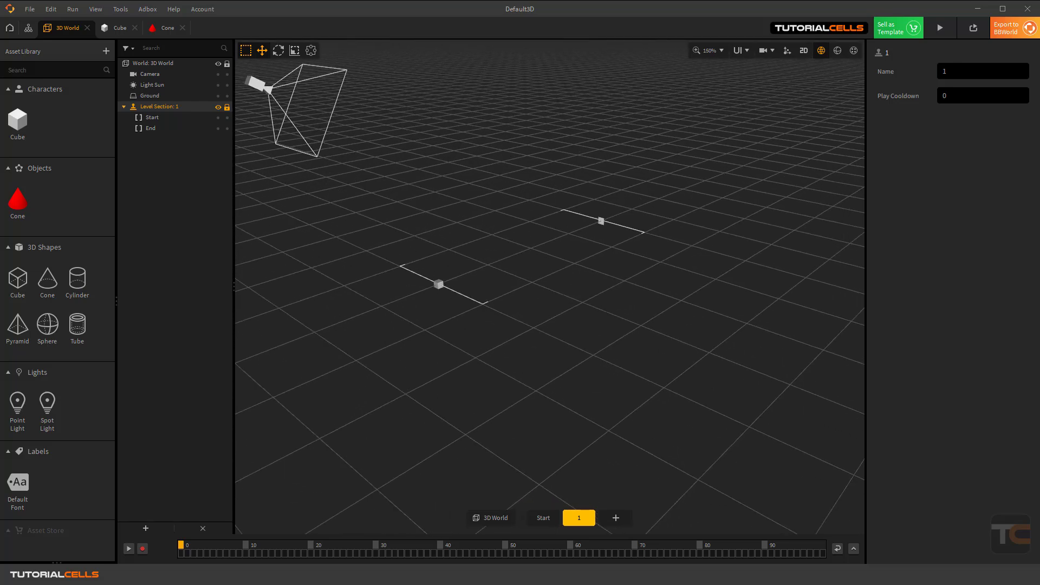
{"action": "left_click", "coordinate": [600, 220]}
{"action": "left_click_drag", "start_coordinate": [600, 220], "coordinate": [753, 161]}
{"action": "left_click", "coordinate": [437, 285]}
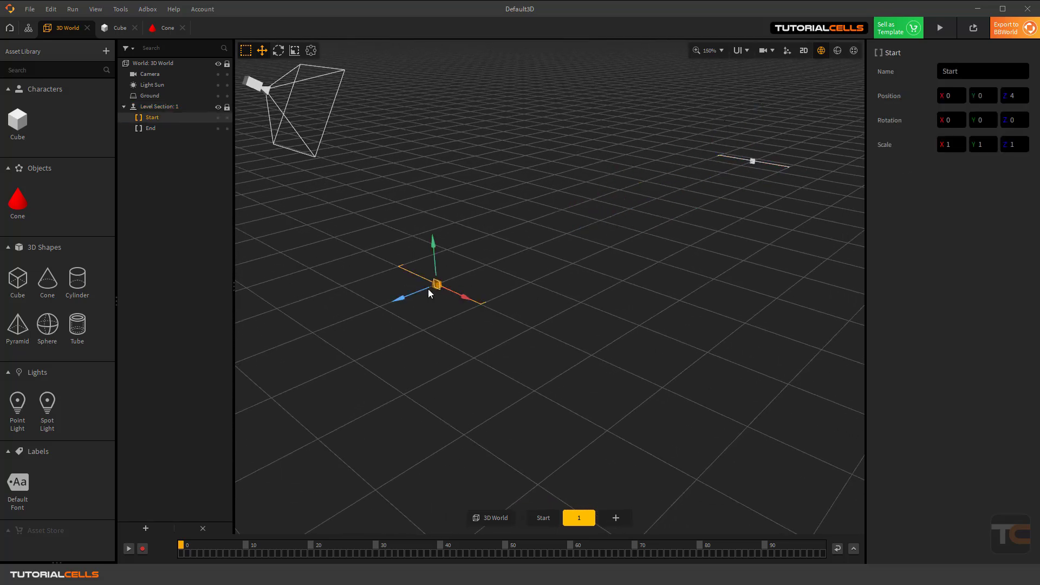
{"action": "left_click_drag", "start_coordinate": [429, 292], "coordinate": [486, 289]}
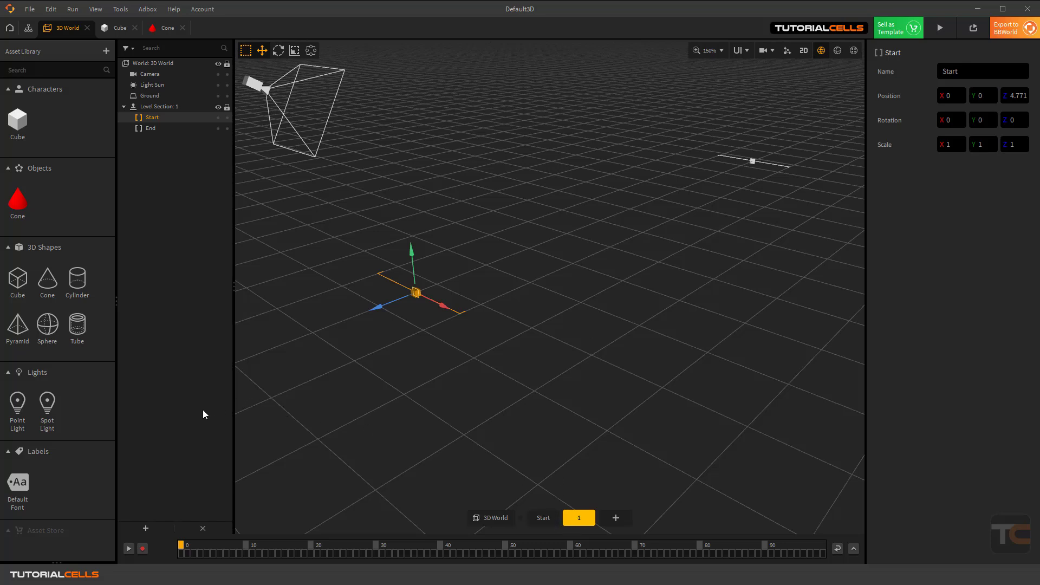
Add a Scene Path to level section 1 and save the road 1 sprite as its texture
{"action": "left_click", "coordinate": [147, 527]}
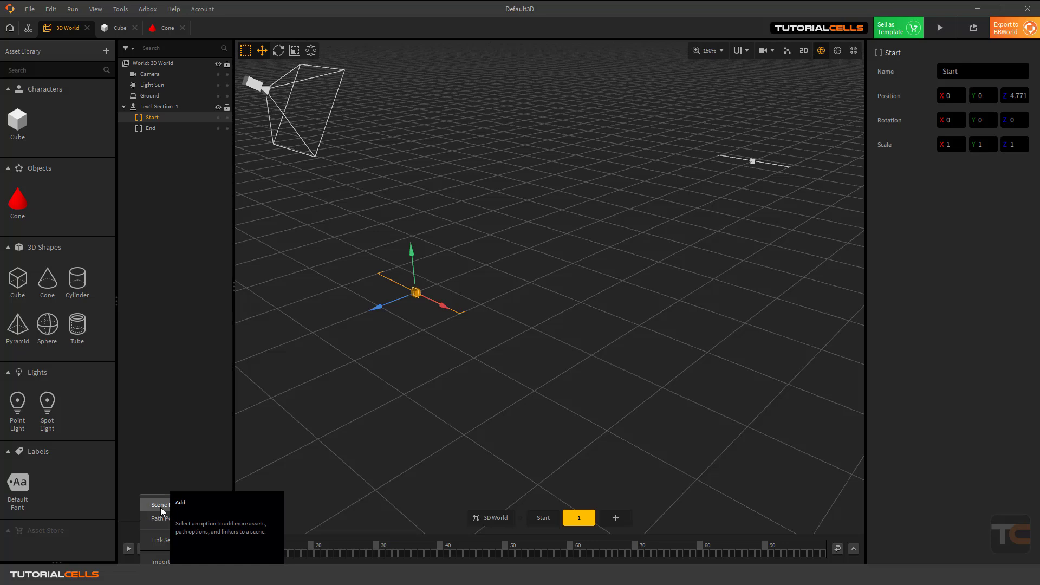
{"action": "left_click", "coordinate": [160, 506]}
{"action": "left_click", "coordinate": [511, 280]}
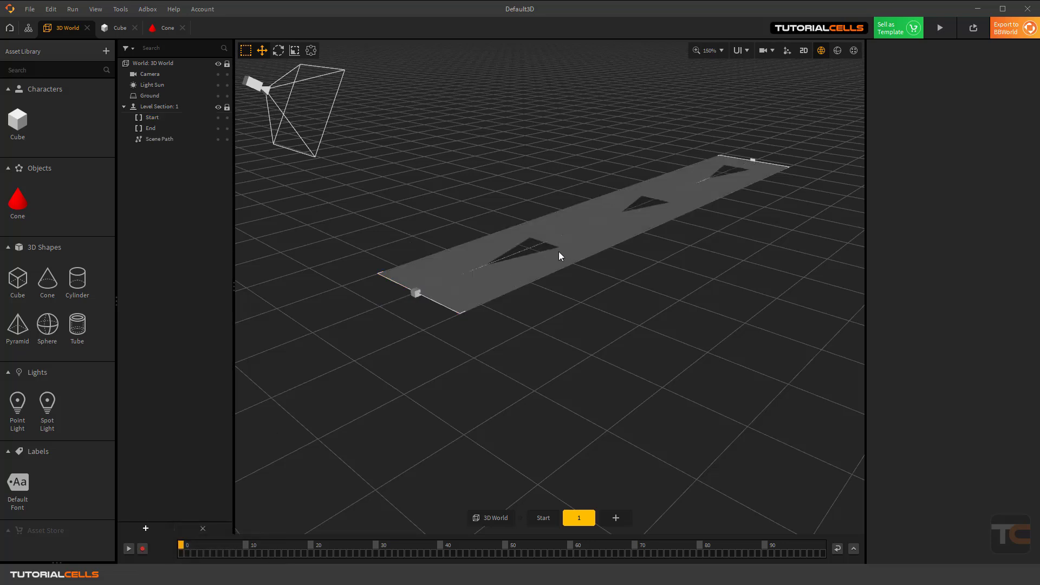
{"action": "left_click", "coordinate": [157, 140]}
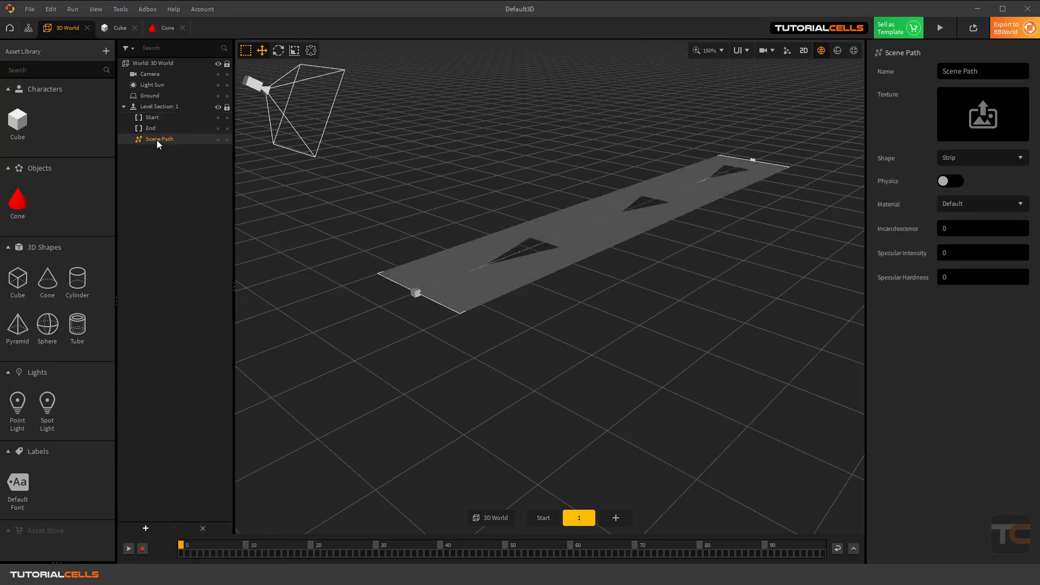
{"action": "left_click", "coordinate": [1021, 96]}
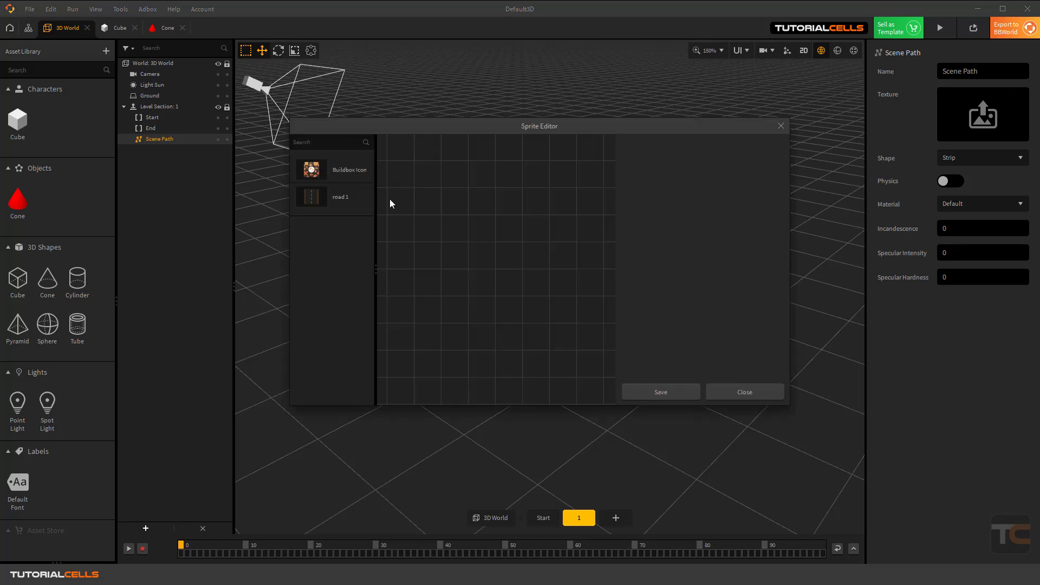
{"action": "left_click", "coordinate": [346, 198]}
{"action": "left_click", "coordinate": [656, 393]}
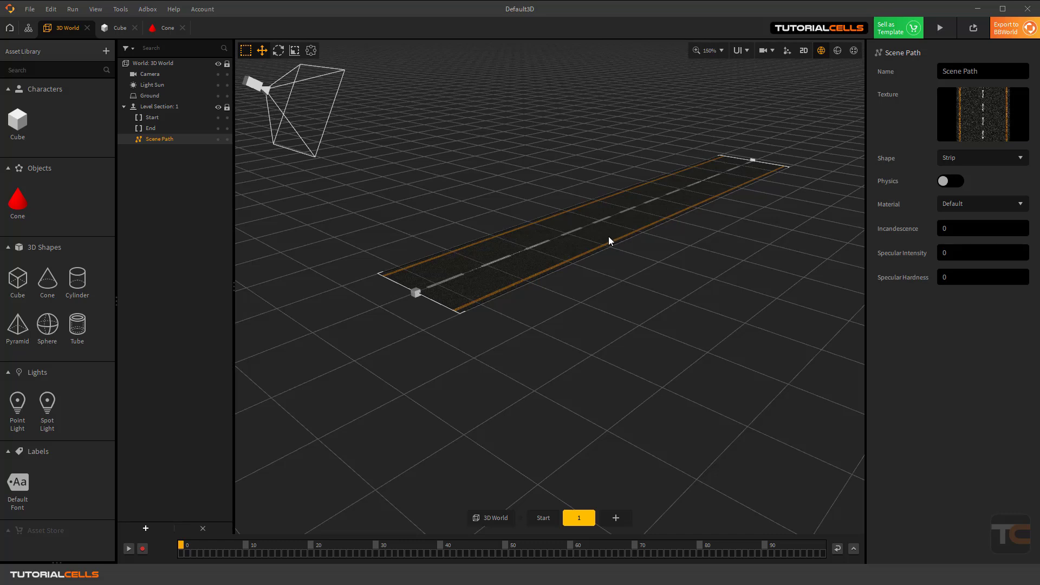
Add a Path Point to level section 1's road and move it along the path to about Z -4.46
{"action": "middle_click_drag", "start_coordinate": [609, 237], "coordinate": [564, 270]}
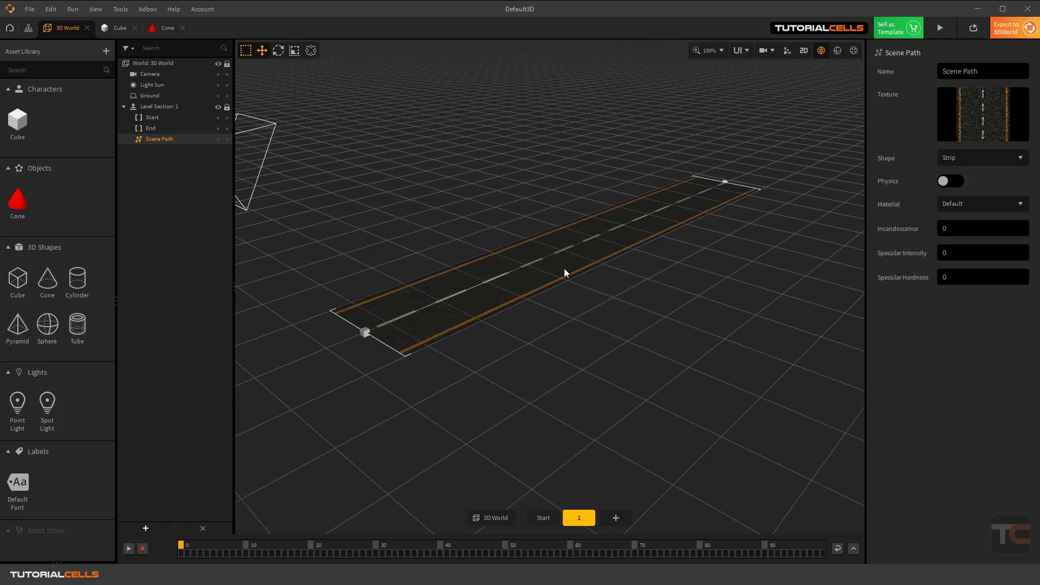
{"action": "left_click", "coordinate": [145, 529]}
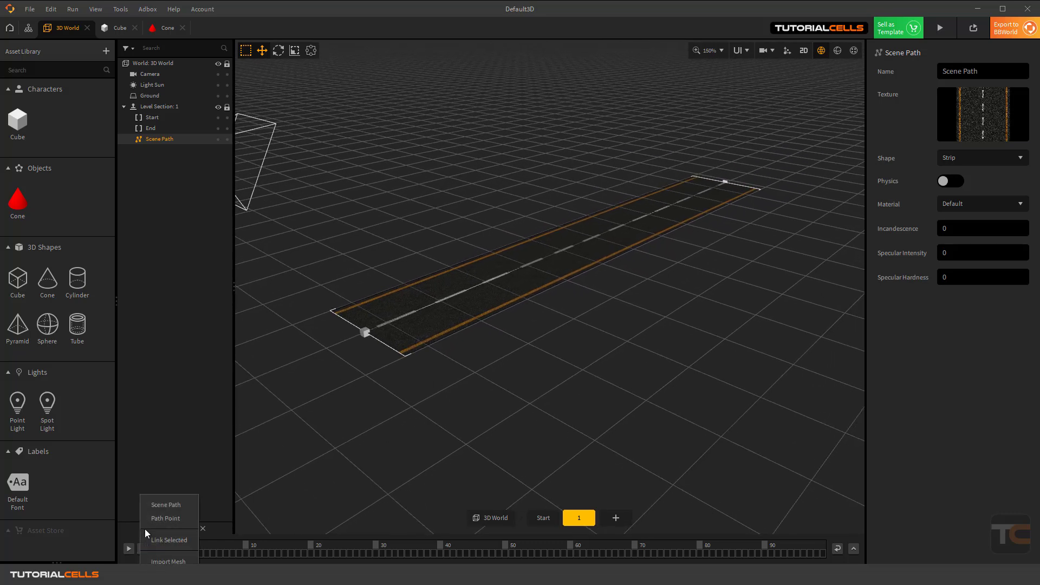
{"action": "left_click", "coordinate": [165, 518]}
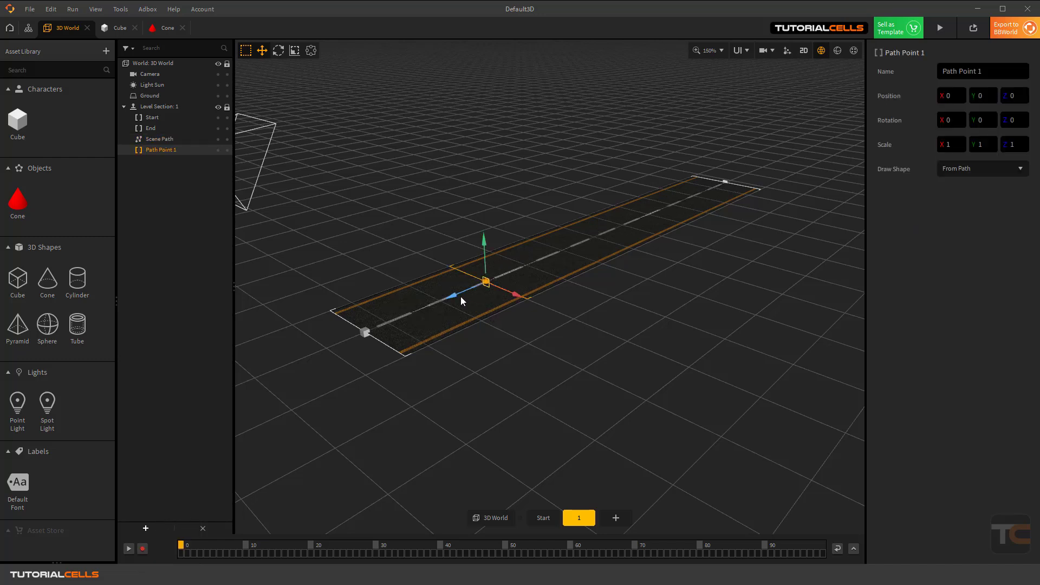
{"action": "left_click_drag", "start_coordinate": [461, 301], "coordinate": [544, 265]}
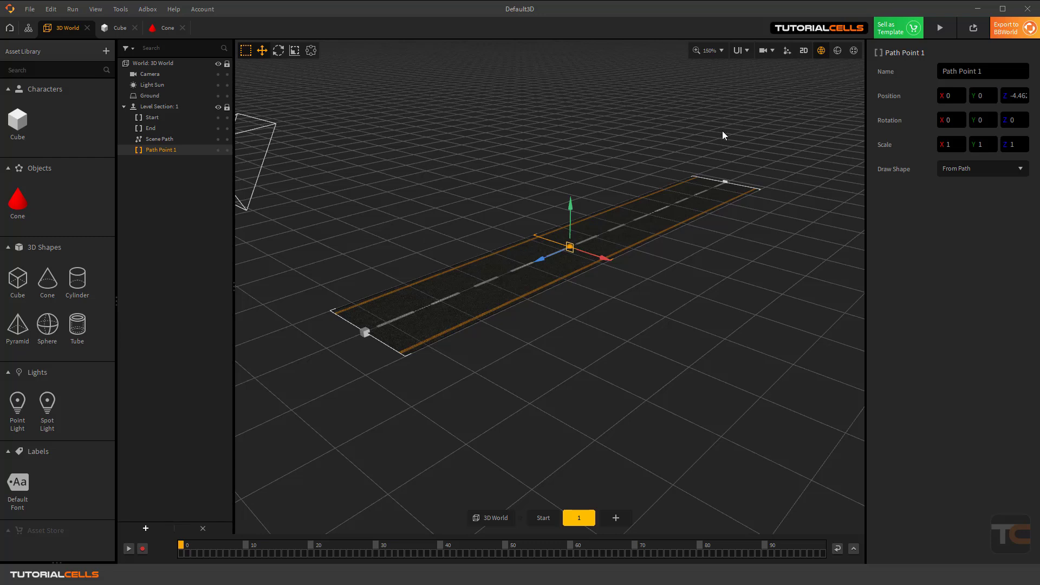
Raise Path Point 1 to about Y 2.91 and bank it to about -25.6 degrees around the Z axis
{"action": "left_click_drag", "start_coordinate": [572, 204], "coordinate": [628, 192]}
{"action": "left_click", "coordinate": [278, 51]}
{"action": "left_click", "coordinate": [294, 51]}
{"action": "key", "text": "ctrl+z"}
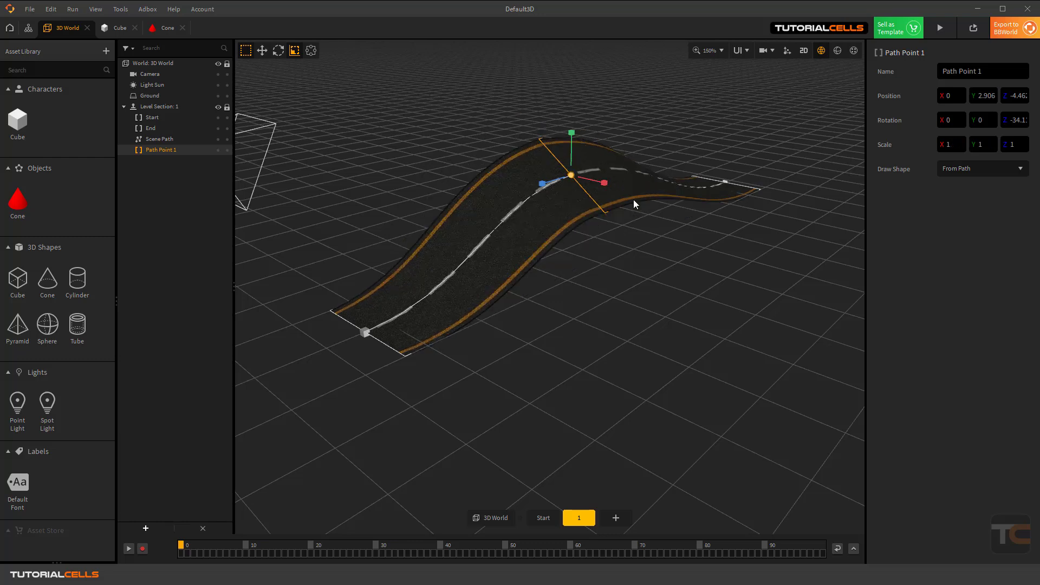
{"action": "key", "text": "ctrl+z"}
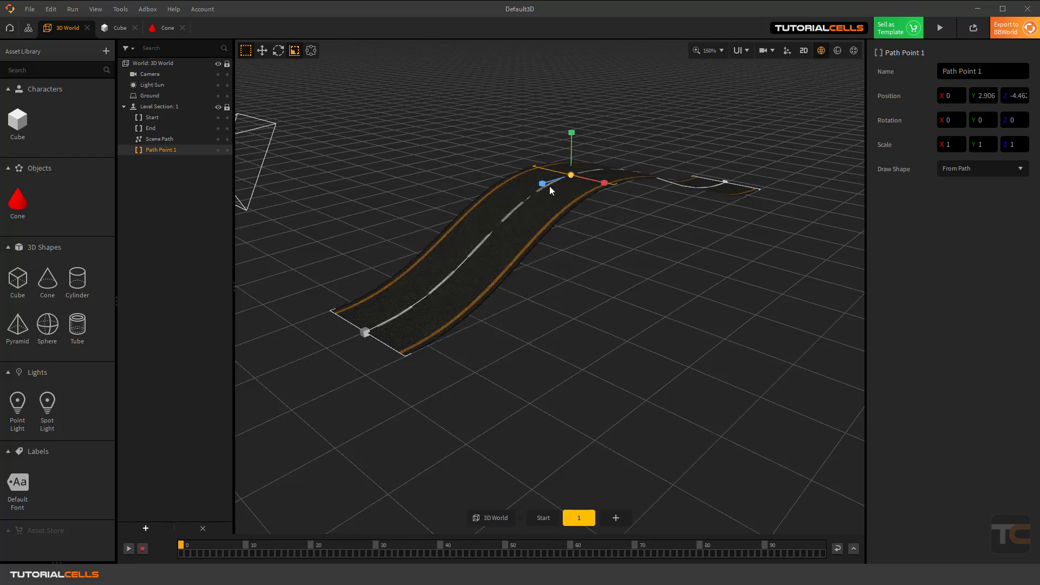
{"action": "key", "text": "e"}
{"action": "left_click_drag", "start_coordinate": [601, 153], "coordinate": [610, 179]}
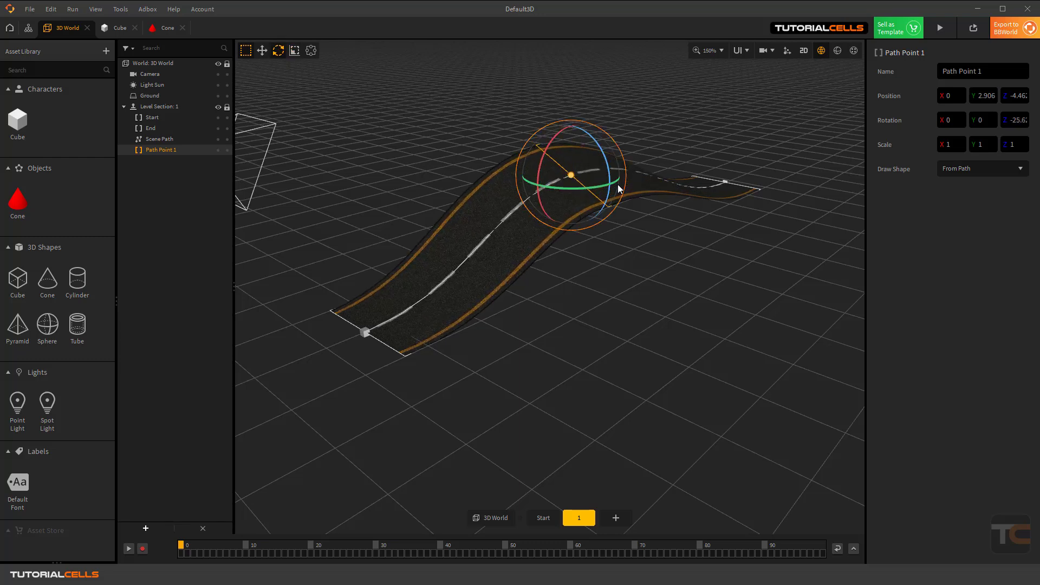
Add a second Path Point to level section 1 and move it to about Y 4.09 and Z -10.7
{"action": "left_click", "coordinate": [146, 529]}
{"action": "left_click", "coordinate": [178, 521]}
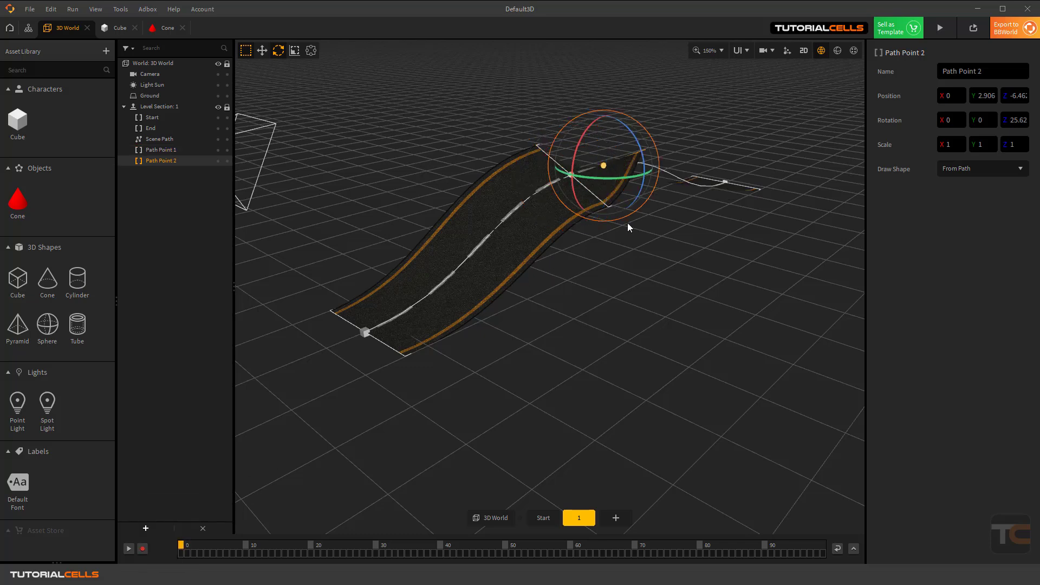
{"action": "right_click_drag", "start_coordinate": [542, 206], "coordinate": [511, 207]}
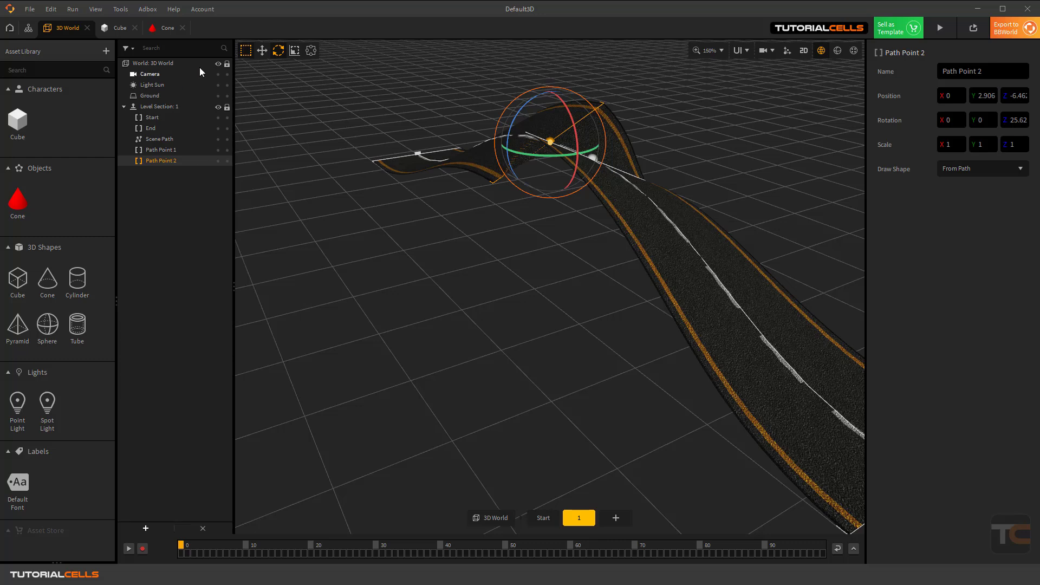
{"action": "left_click", "coordinate": [262, 50]}
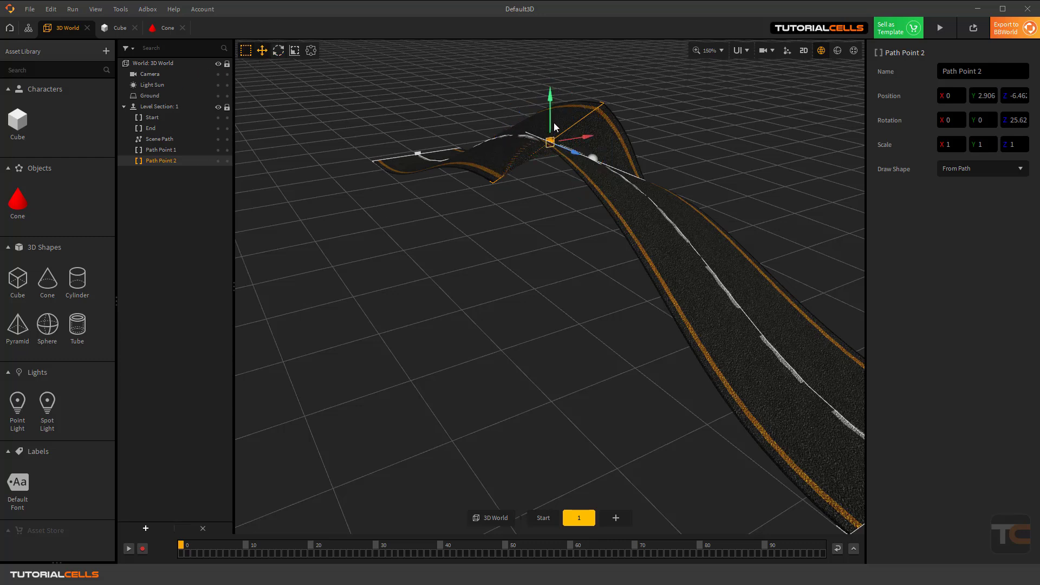
{"action": "left_click_drag", "start_coordinate": [553, 122], "coordinate": [549, 67]}
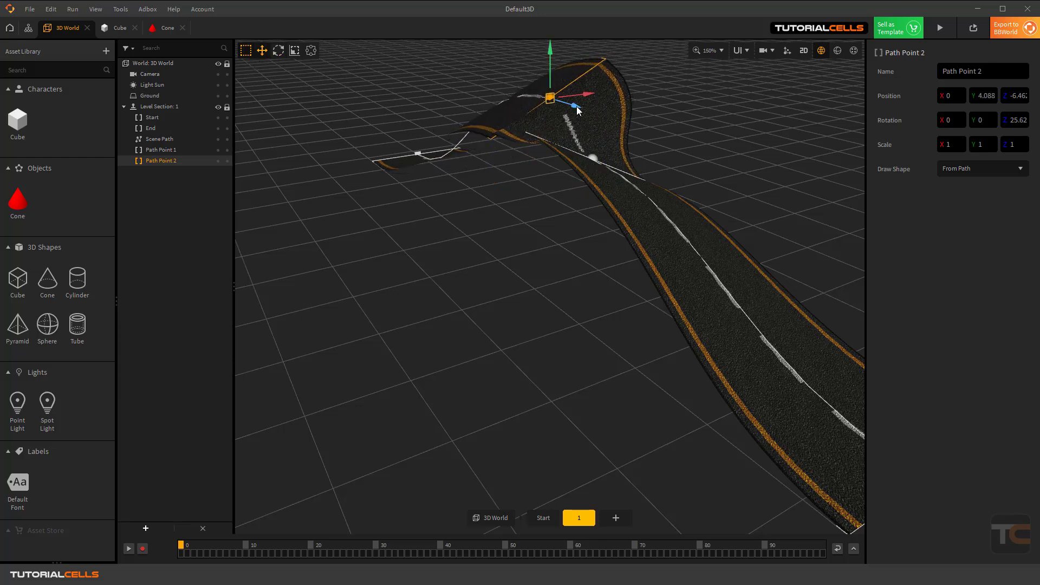
{"action": "left_click_drag", "start_coordinate": [572, 106], "coordinate": [495, 91]}
Enter 08 as Path Point 2's Z rotation and bank it further to about -53.7 degrees
{"action": "right_click_drag", "start_coordinate": [563, 152], "coordinate": [646, 176]}
{"action": "left_click", "coordinate": [278, 50]}
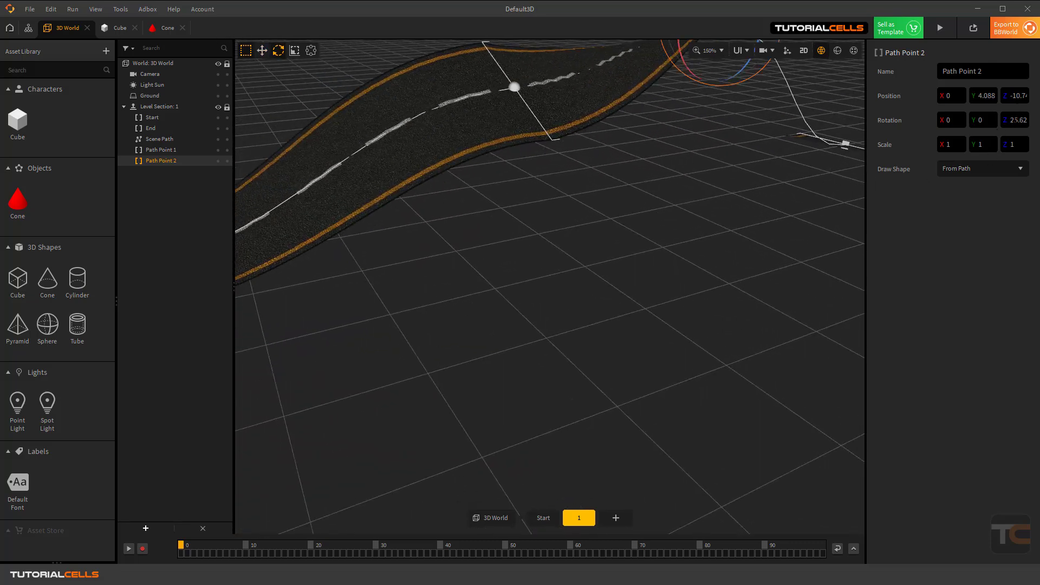
{"action": "left_click", "coordinate": [1011, 120]}
{"action": "double_click", "coordinate": [1012, 121]}
{"action": "type", "text": "08"}
{"action": "key", "text": "Return"}
{"action": "scroll", "coordinate": [690, 234], "scroll_direction": "down", "scroll_amount": 2}
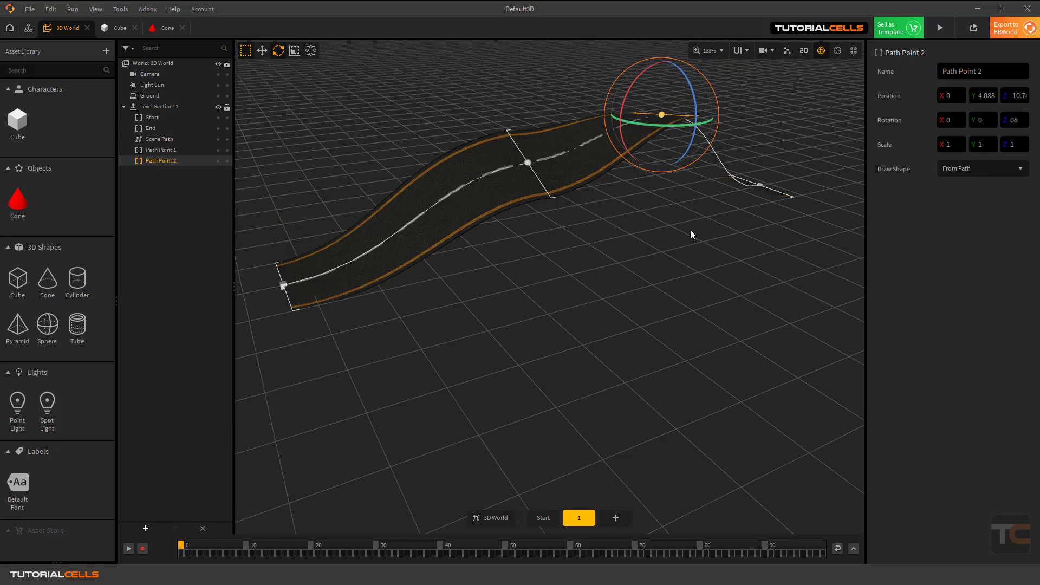
{"action": "left_click_drag", "start_coordinate": [694, 97], "coordinate": [695, 136]}
{"action": "scroll", "coordinate": [617, 235], "scroll_direction": "down", "scroll_amount": 2}
{"action": "right_click_drag", "start_coordinate": [618, 234], "coordinate": [580, 223]}
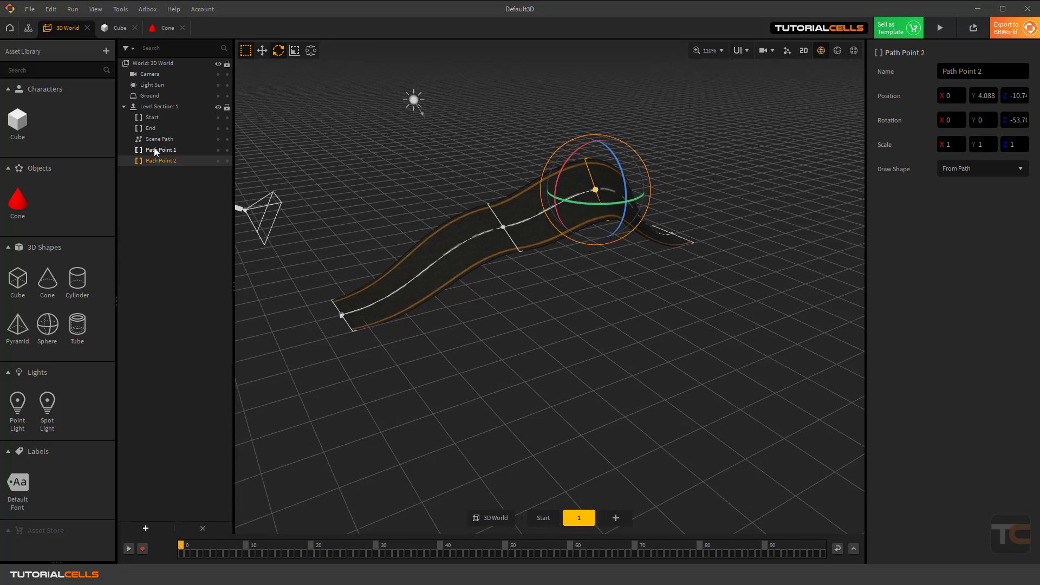
{"action": "left_click", "coordinate": [503, 227]}
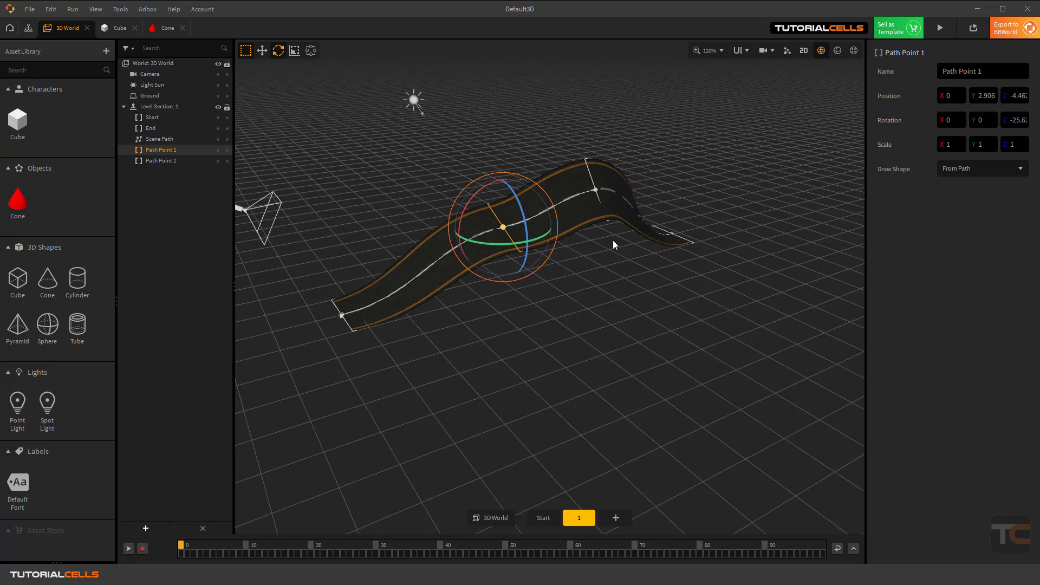
{"action": "left_click", "coordinate": [30, 9]}
{"action": "mouse_move", "coordinate": [46, 60]}
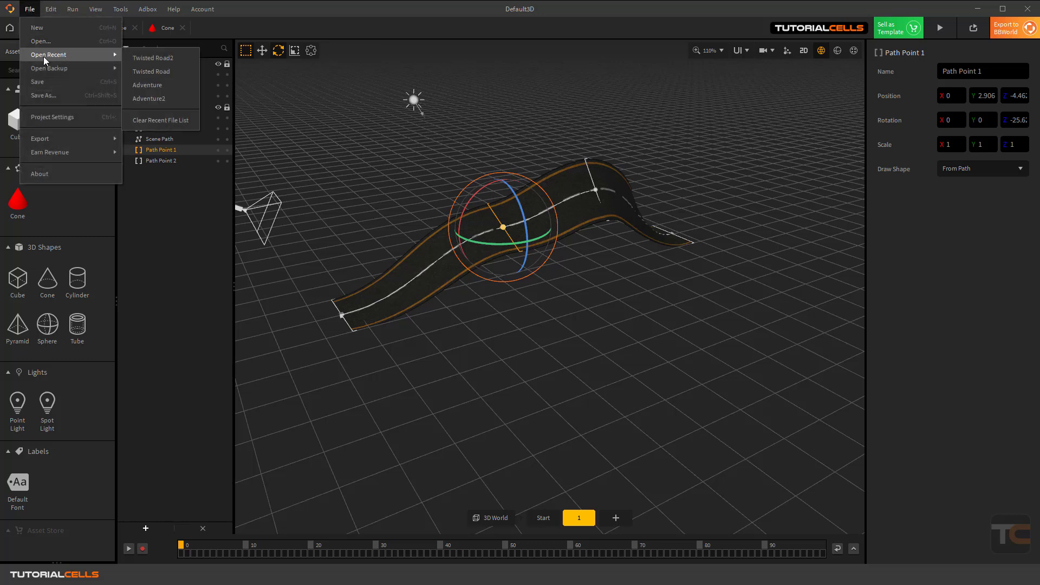
{"action": "left_click", "coordinate": [569, 344]}
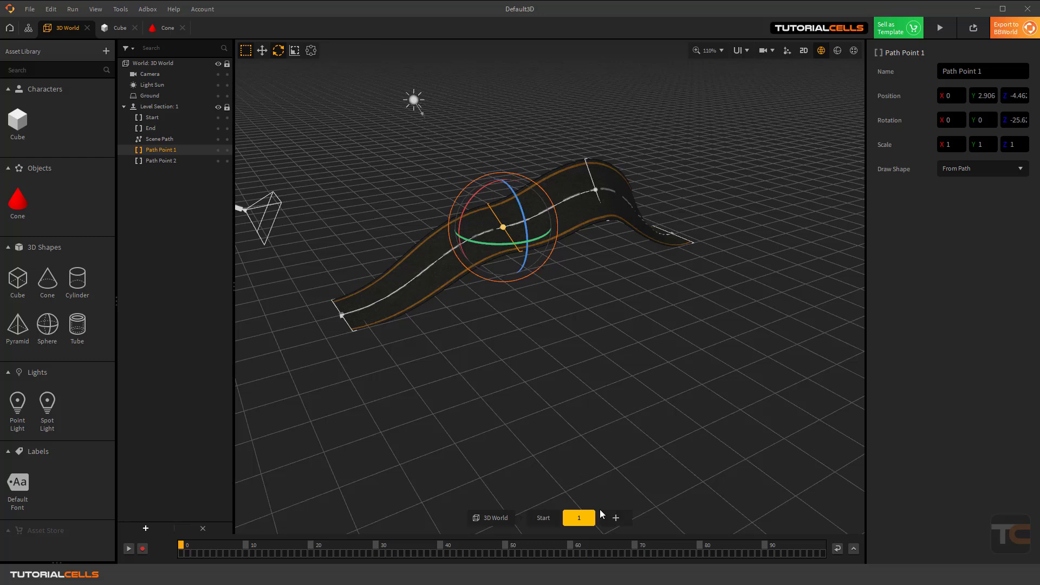
Add three empty level sections after section 1 and return to section 2
{"action": "left_click", "coordinate": [616, 518]}
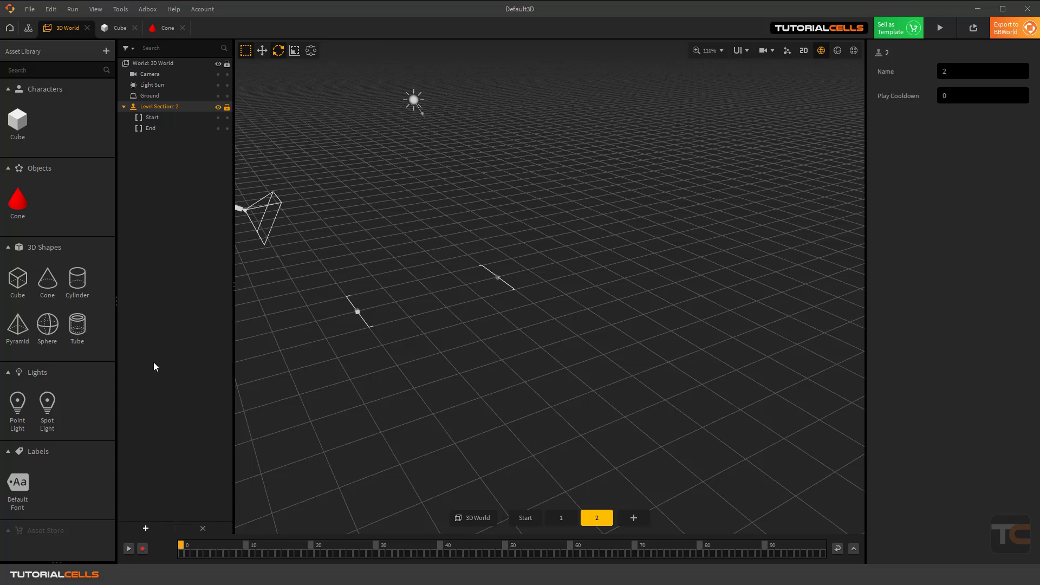
{"action": "left_click", "coordinate": [631, 519]}
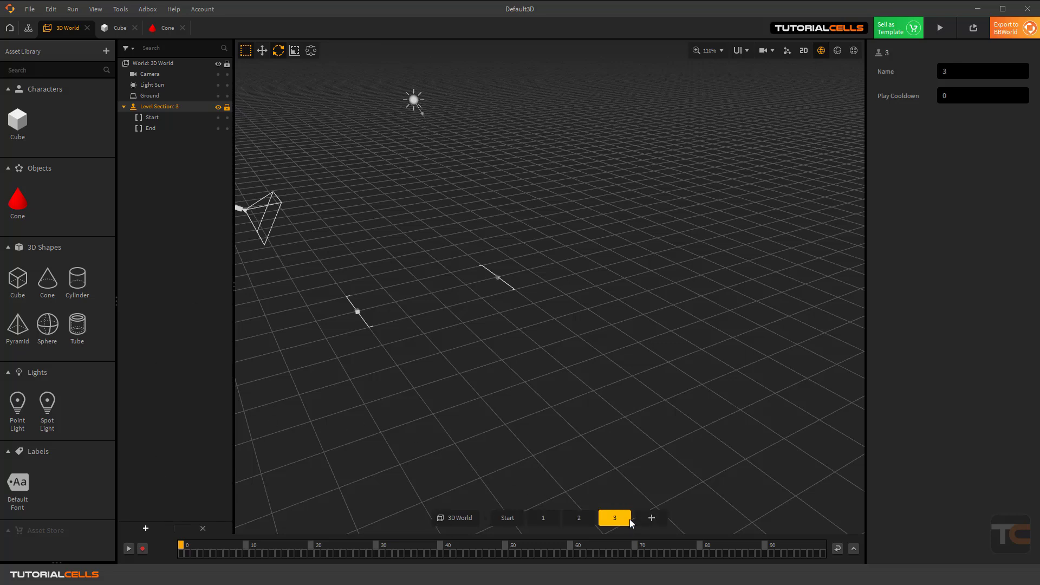
{"action": "left_click", "coordinate": [651, 519]}
{"action": "right_click", "coordinate": [640, 520]}
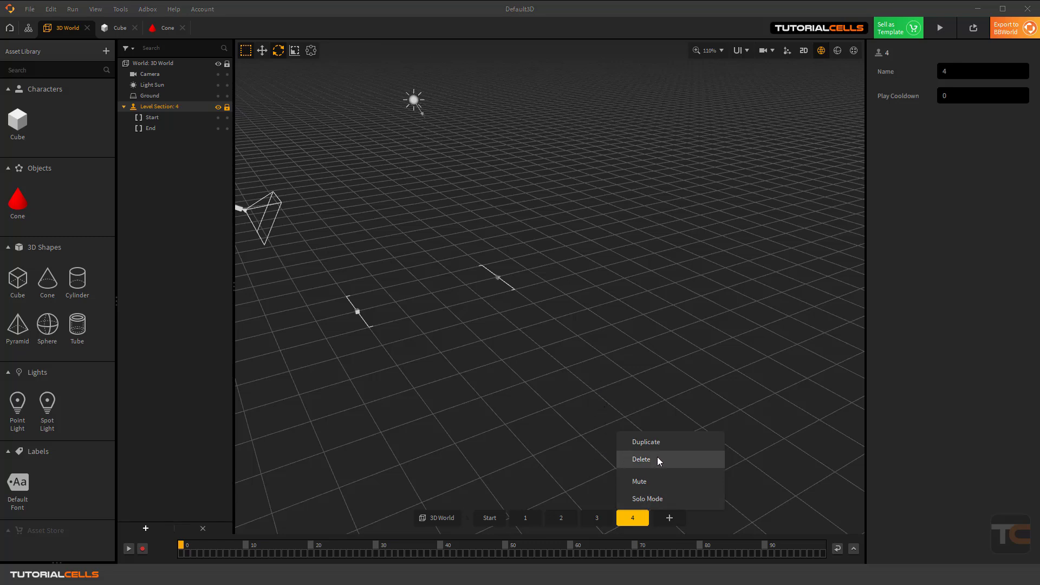
{"action": "left_click", "coordinate": [562, 516]}
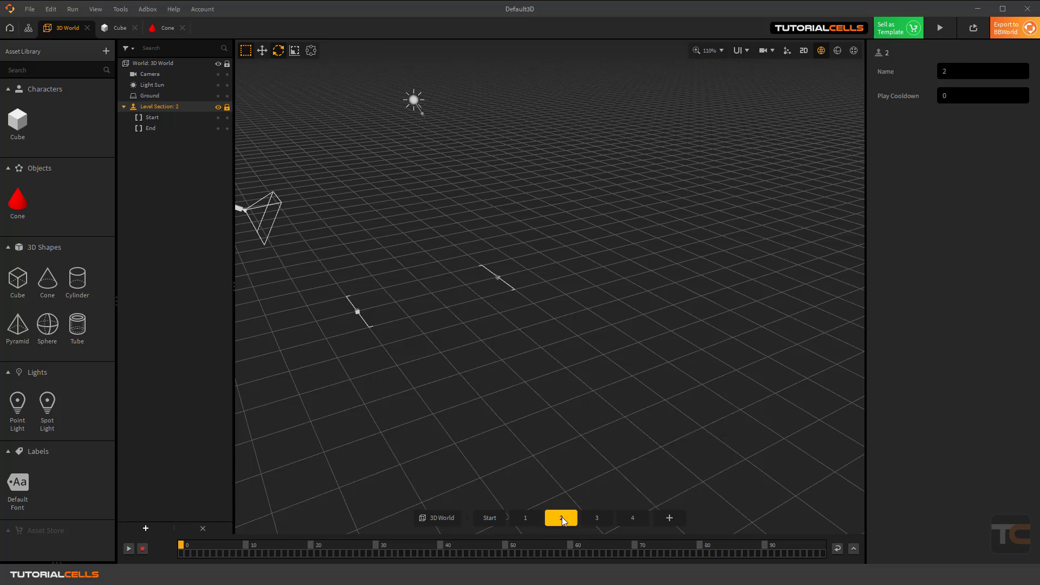
Preview the game with level section 1 in Solo Mode, close the preview and turn Solo Mode off
{"action": "left_click", "coordinate": [527, 518]}
{"action": "right_click", "coordinate": [529, 520]}
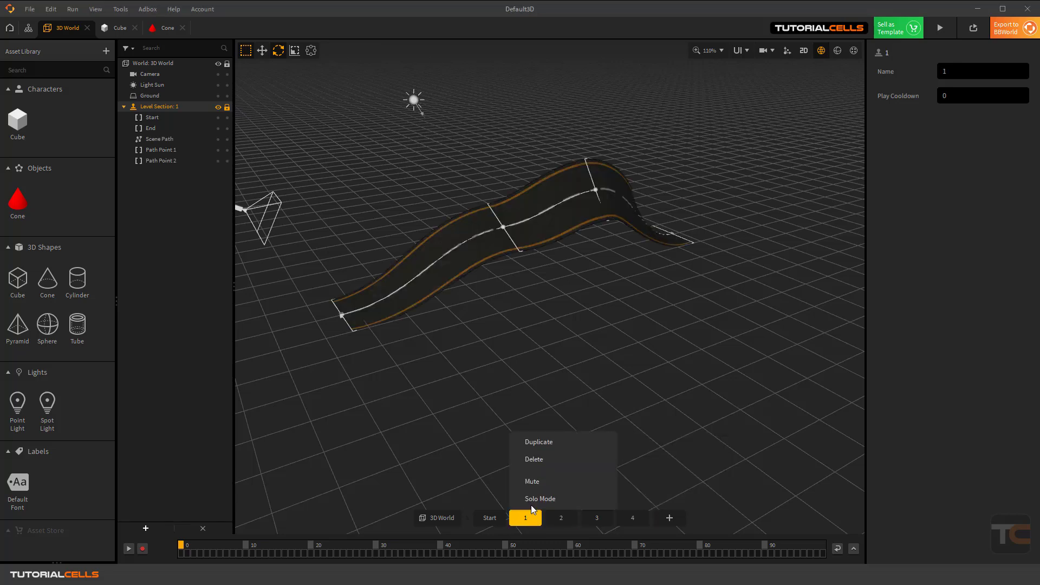
{"action": "left_click", "coordinate": [558, 499]}
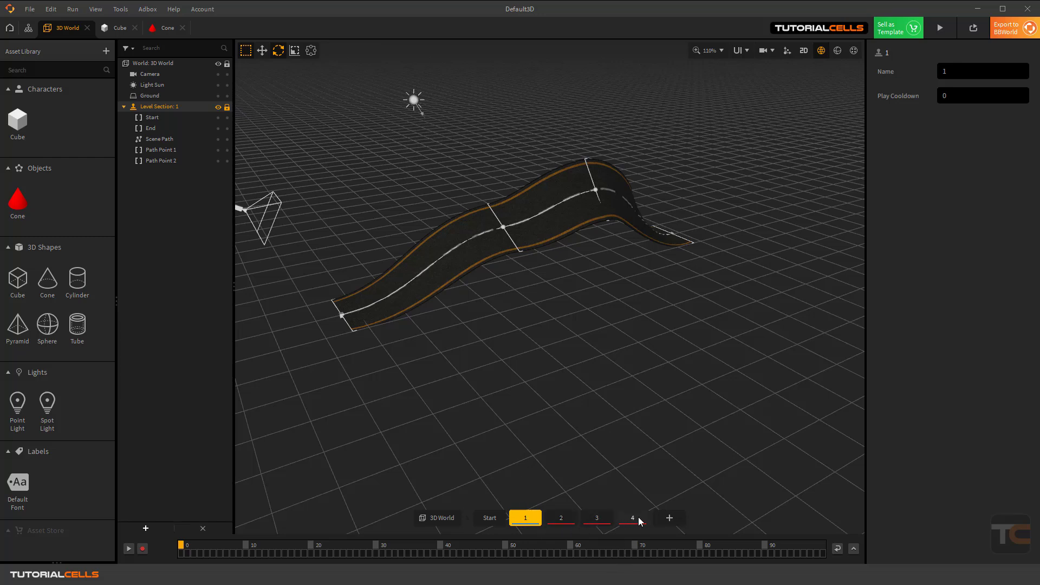
{"action": "left_click", "coordinate": [940, 28]}
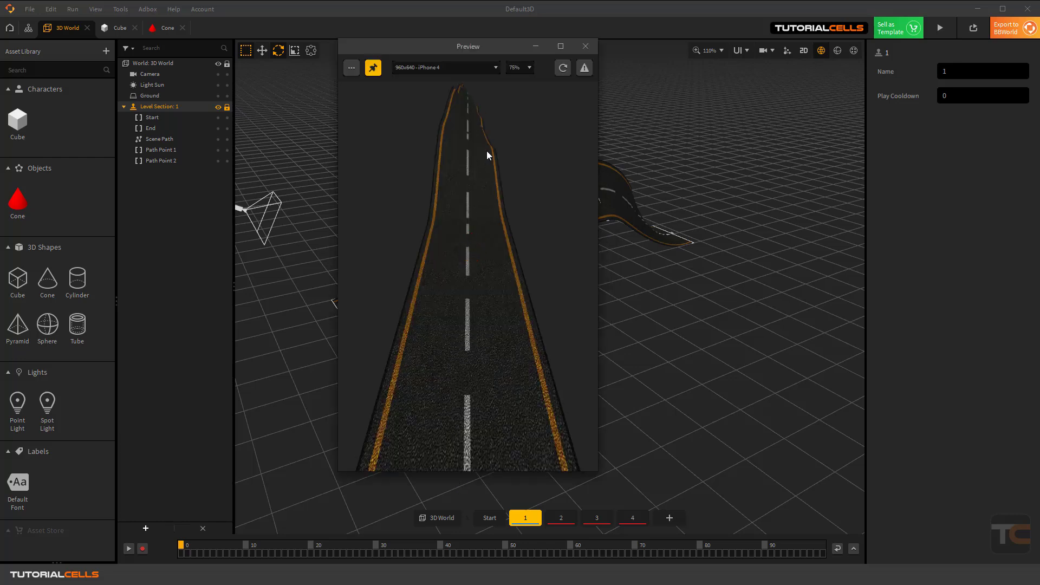
{"action": "left_click", "coordinate": [585, 46]}
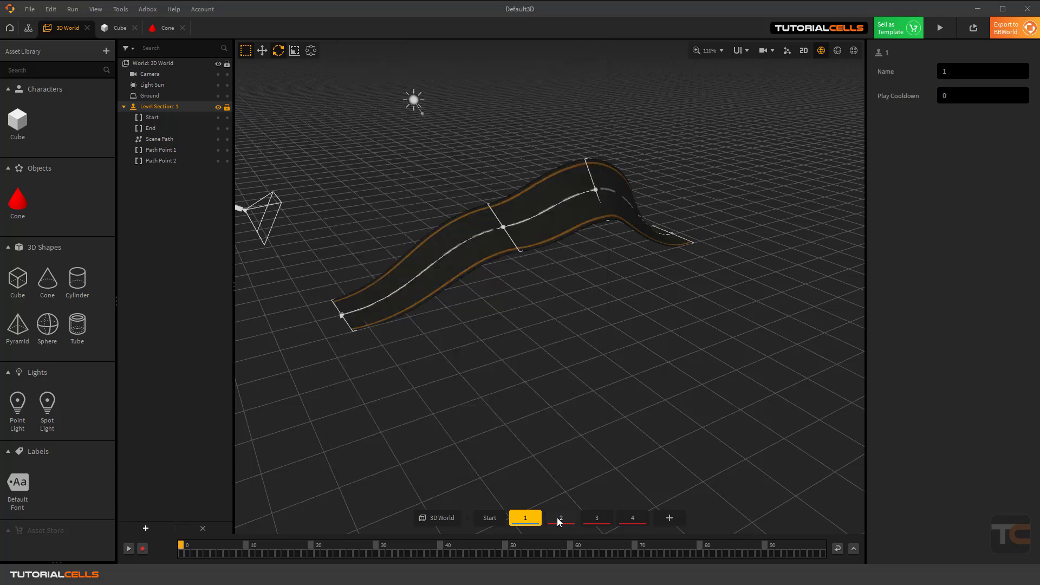
{"action": "right_click", "coordinate": [526, 519]}
{"action": "left_click", "coordinate": [538, 499]}
Delete the empty level sections 2, 3 and 4
{"action": "left_click", "coordinate": [561, 520]}
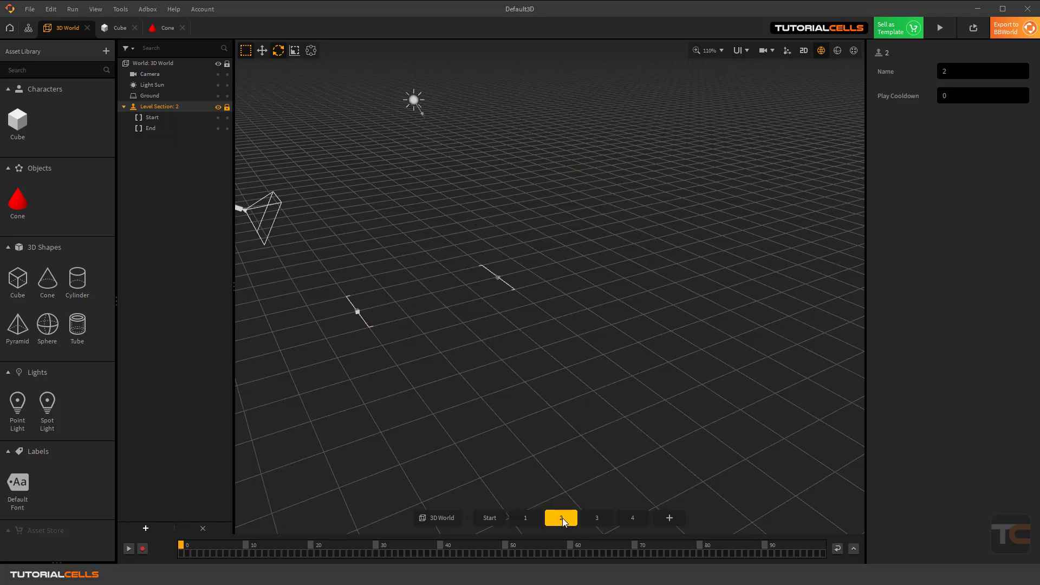
{"action": "right_click", "coordinate": [561, 517]}
{"action": "left_click", "coordinate": [569, 459]}
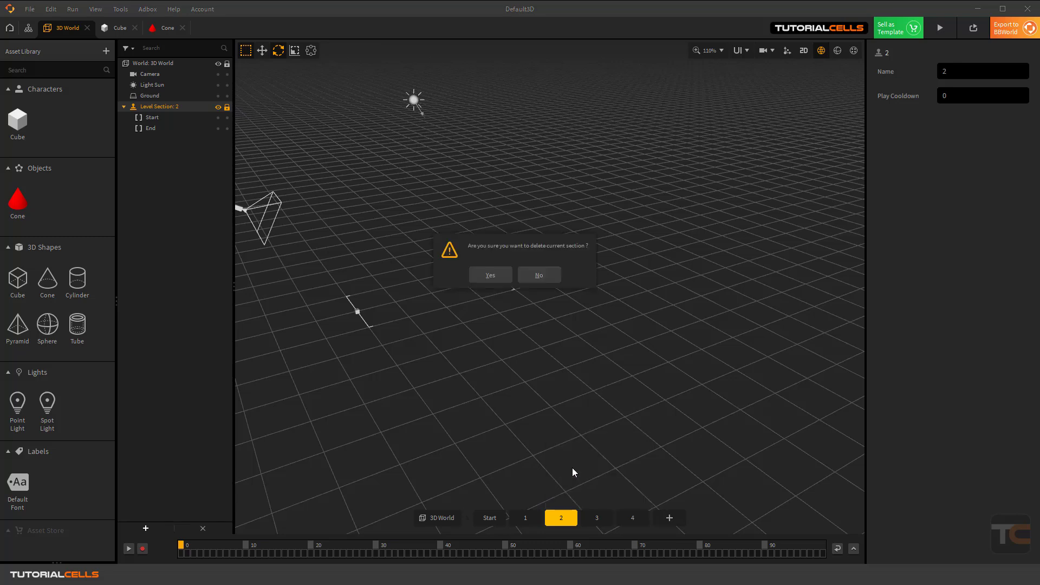
{"action": "left_click", "coordinate": [500, 281]}
{"action": "right_click", "coordinate": [576, 518]}
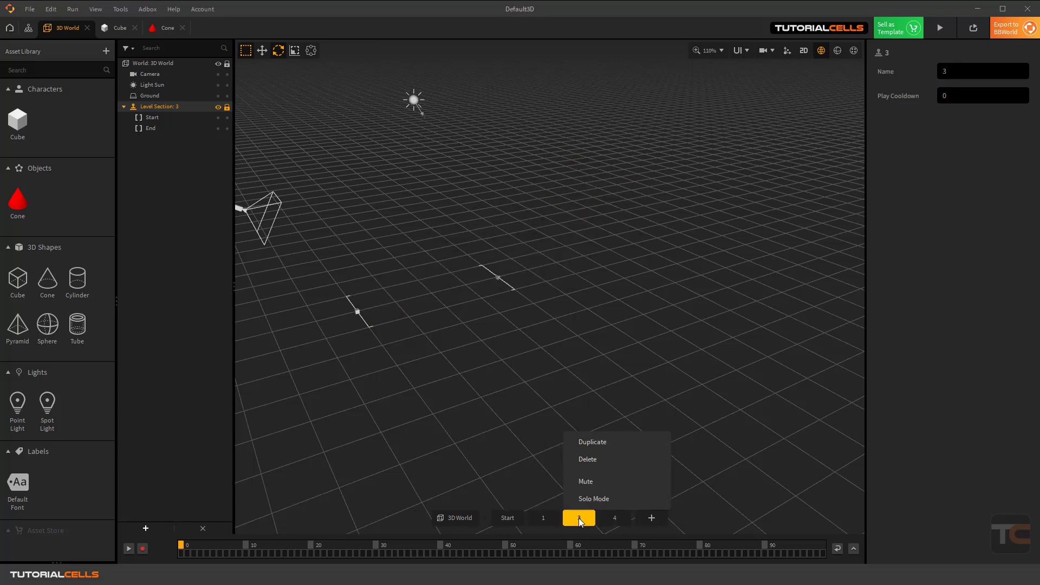
{"action": "left_click", "coordinate": [597, 461]}
{"action": "left_click", "coordinate": [490, 275]}
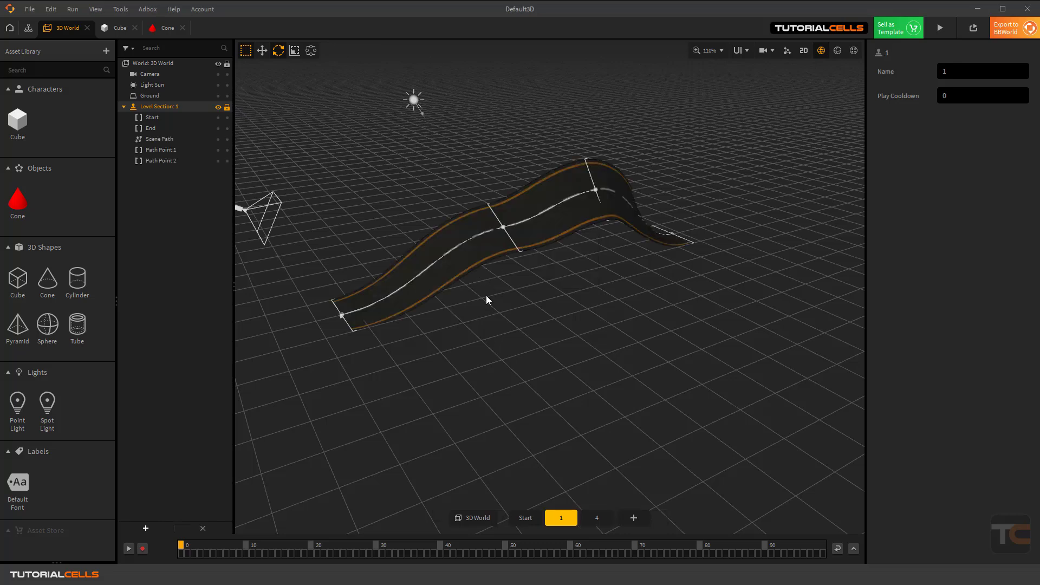
{"action": "right_click", "coordinate": [597, 518]}
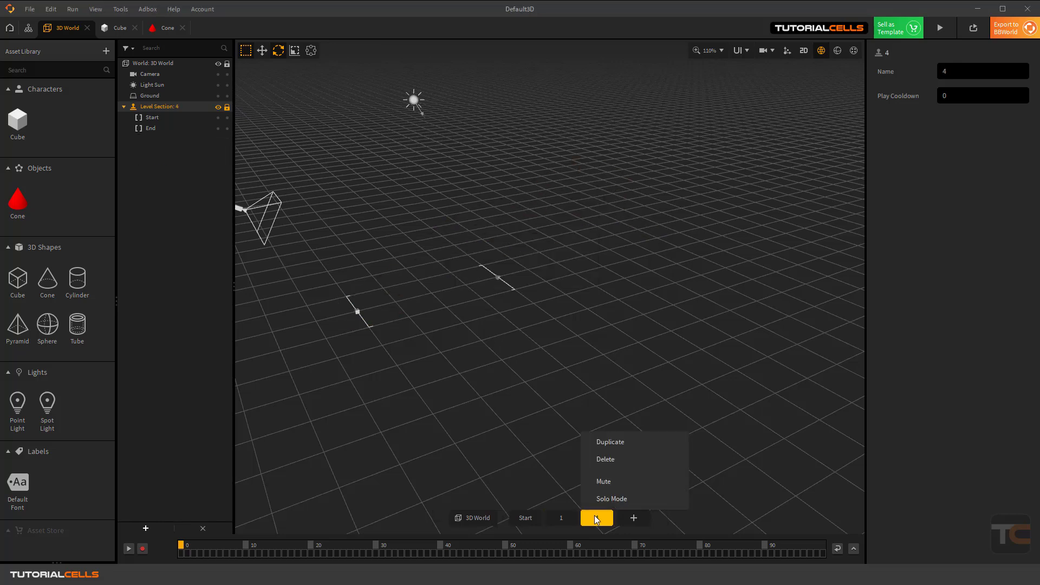
{"action": "left_click", "coordinate": [612, 459]}
{"action": "left_click", "coordinate": [491, 276]}
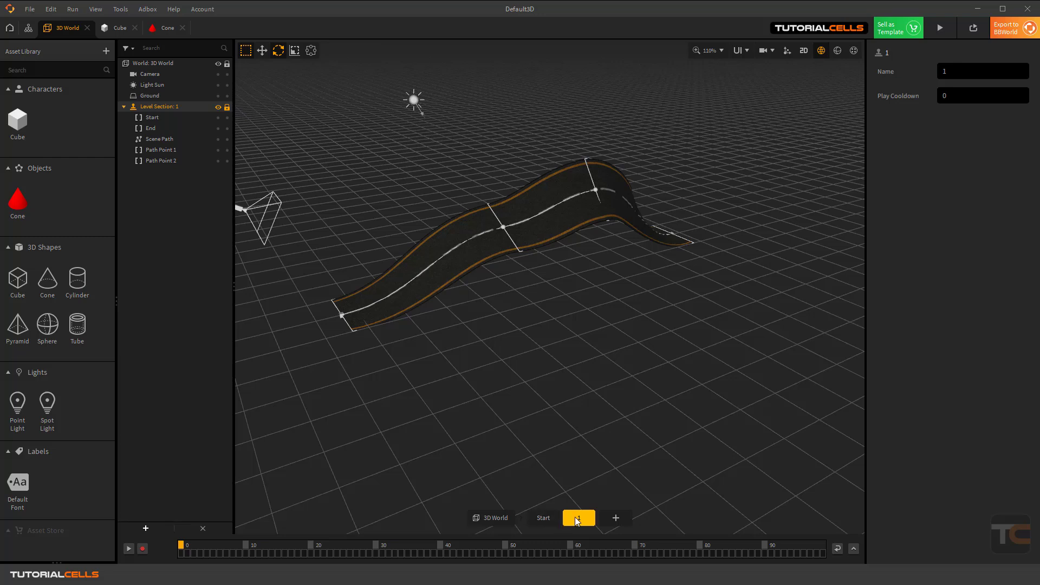
Duplicate level section 1 twice and rename the copies 2 and 3
{"action": "key", "text": "ctrl+d"}
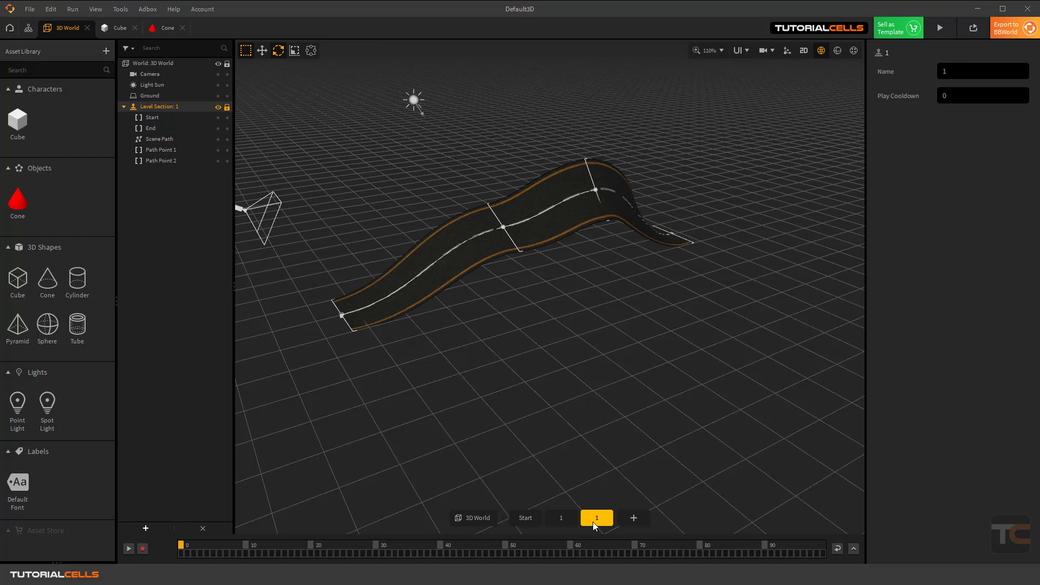
{"action": "left_click", "coordinate": [577, 518]}
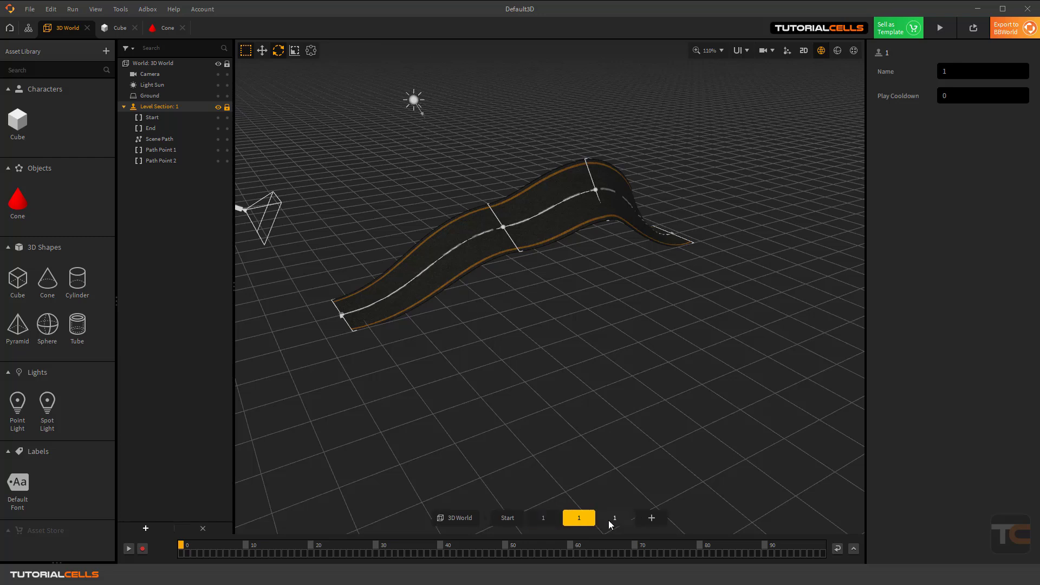
{"action": "left_click", "coordinate": [945, 71]}
{"action": "left_click", "coordinate": [615, 518]}
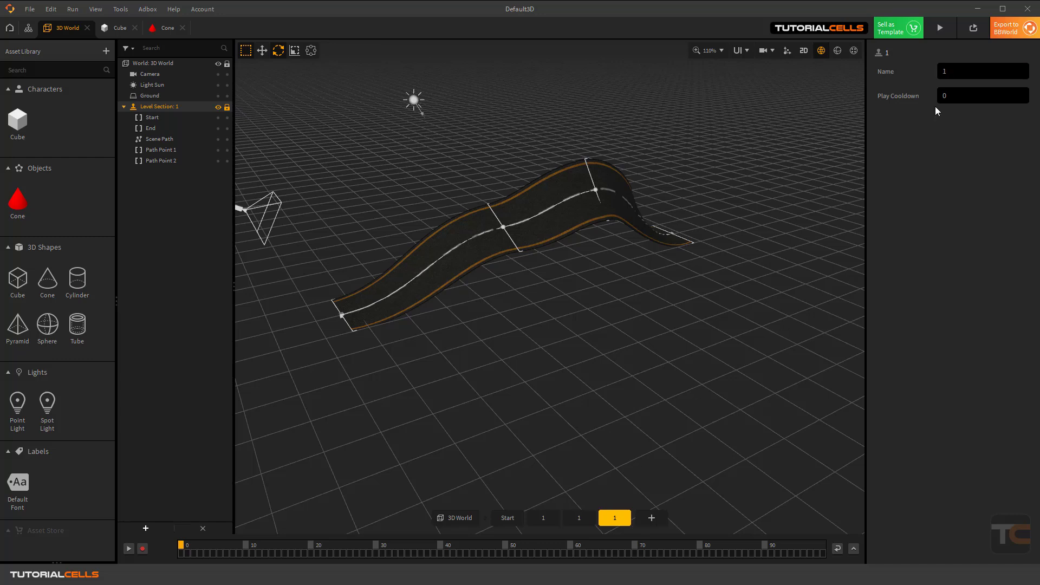
{"action": "left_click", "coordinate": [948, 71]}
{"action": "key", "text": "Return"}
{"action": "left_click", "coordinate": [579, 518]}
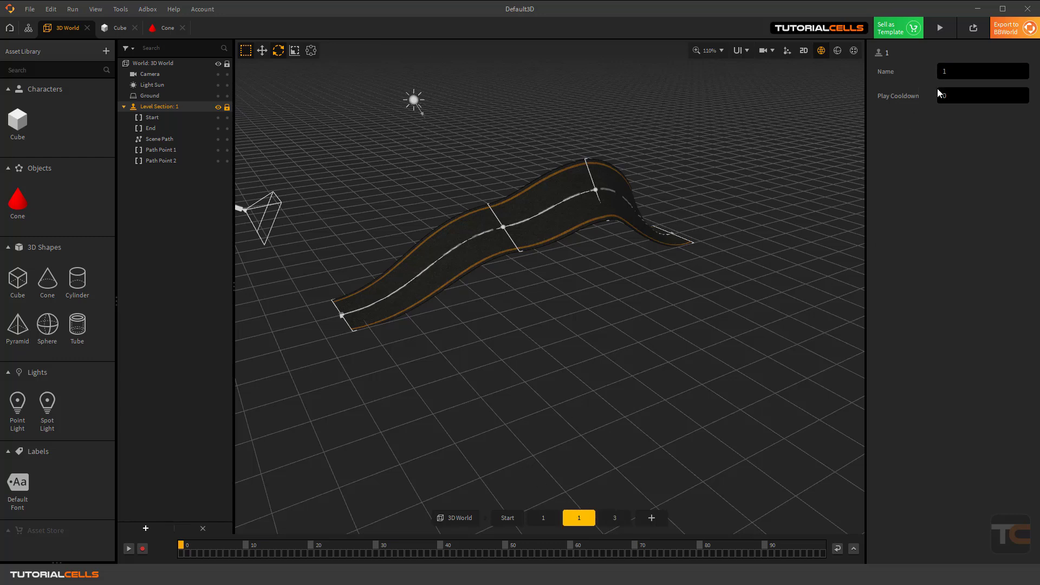
{"action": "left_click", "coordinate": [945, 71]}
{"action": "type", "text": "2"}
{"action": "key", "text": "Return"}
View level sections 1, 2 and 3 in turn to compare their roads, ending on the Start section
{"action": "left_click", "coordinate": [541, 522]}
{"action": "left_click", "coordinate": [569, 521]}
{"action": "left_click", "coordinate": [613, 521]}
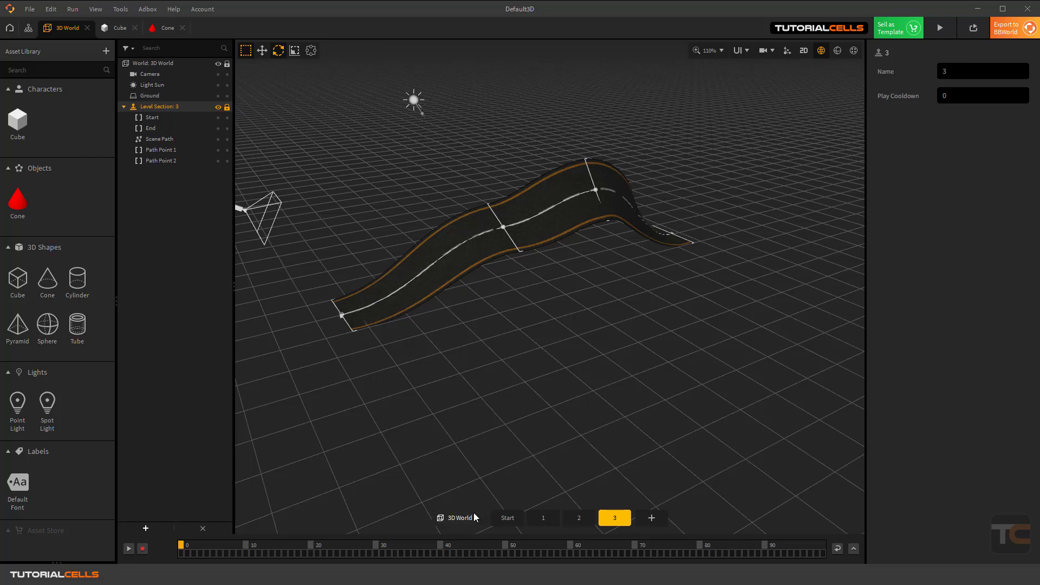
{"action": "left_click", "coordinate": [543, 520]}
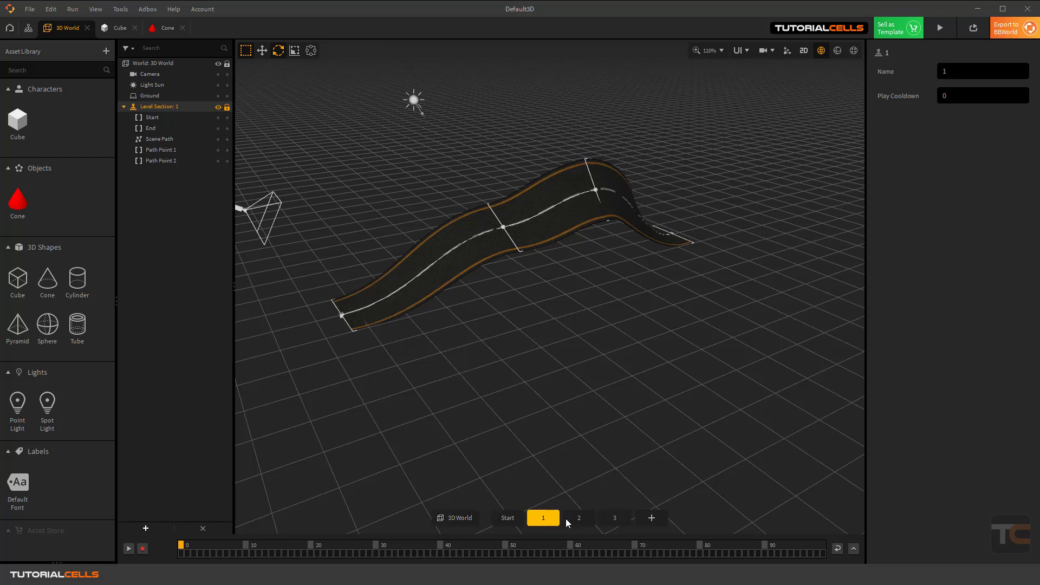
{"action": "left_click", "coordinate": [578, 520]}
{"action": "left_click", "coordinate": [614, 520]}
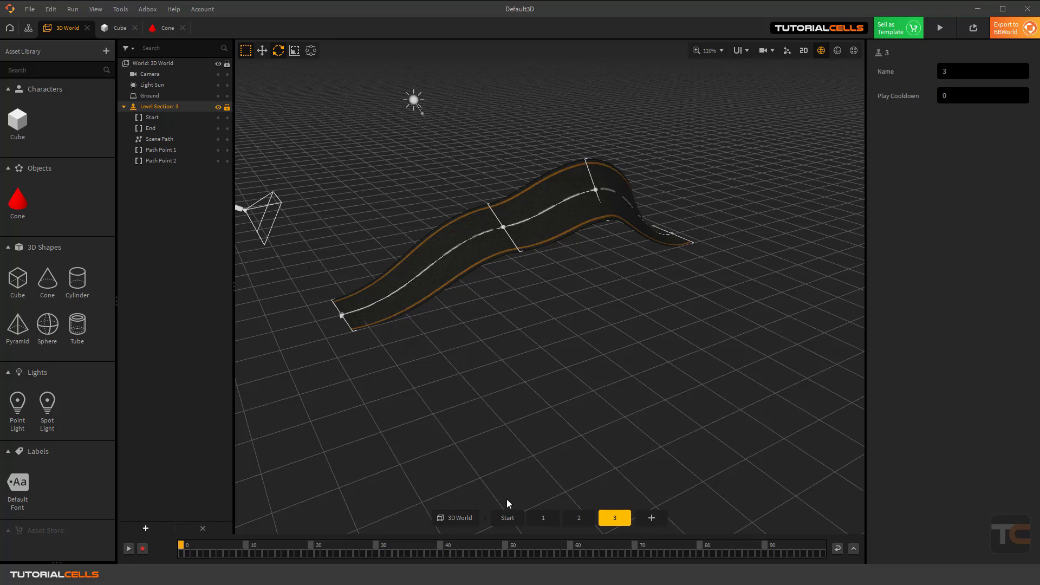
{"action": "left_click", "coordinate": [512, 522]}
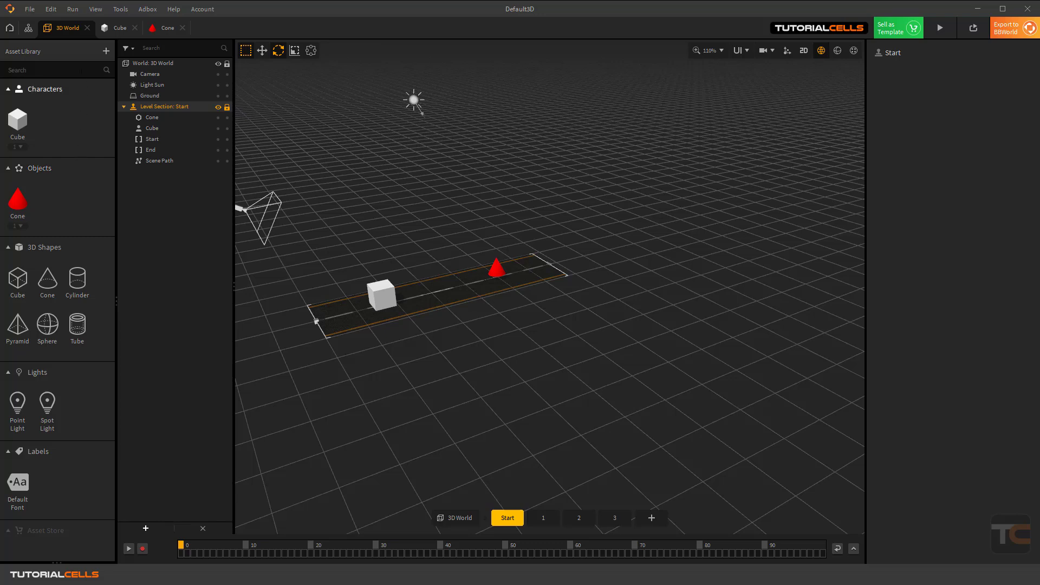
{"action": "left_click", "coordinate": [52, 9]}
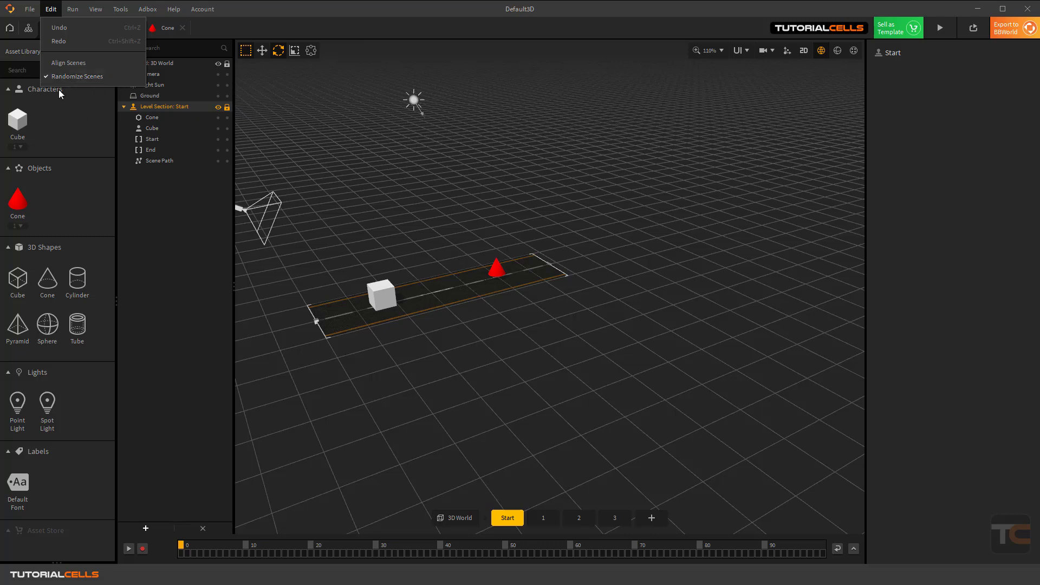
{"action": "mouse_move", "coordinate": [31, 11]}
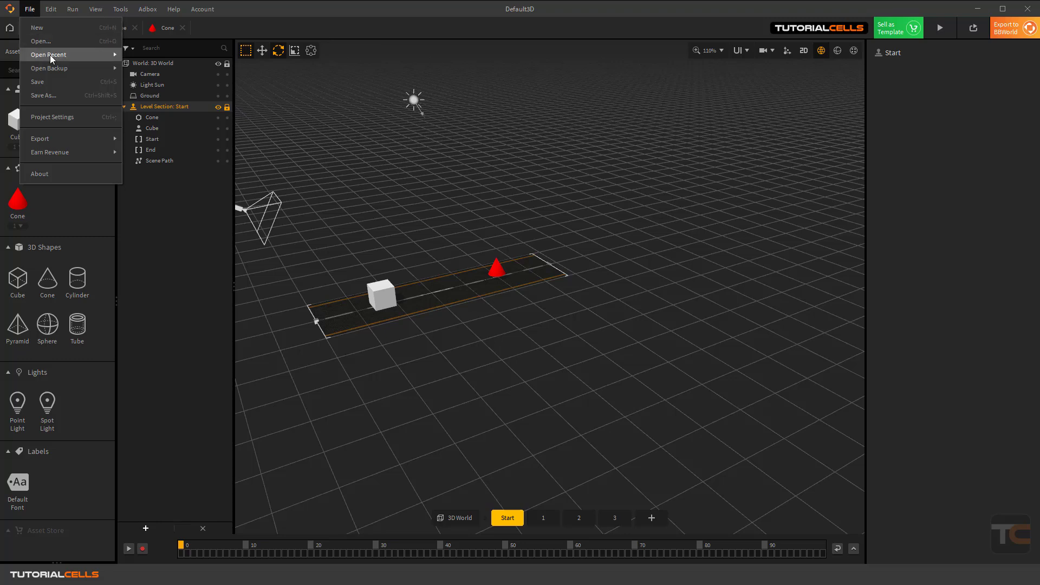
{"action": "mouse_move", "coordinate": [76, 54]}
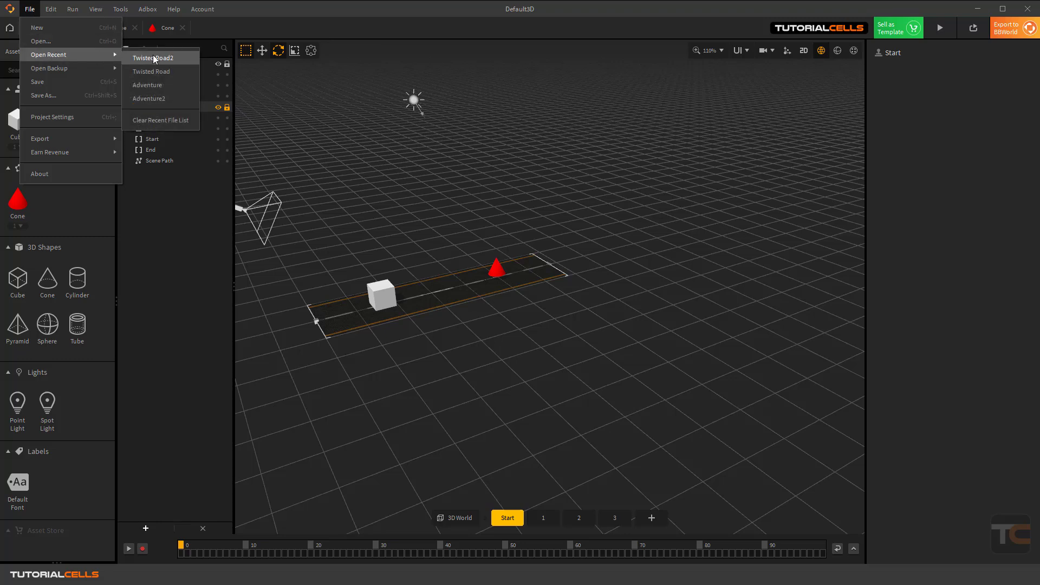
{"action": "left_click", "coordinate": [166, 71]}
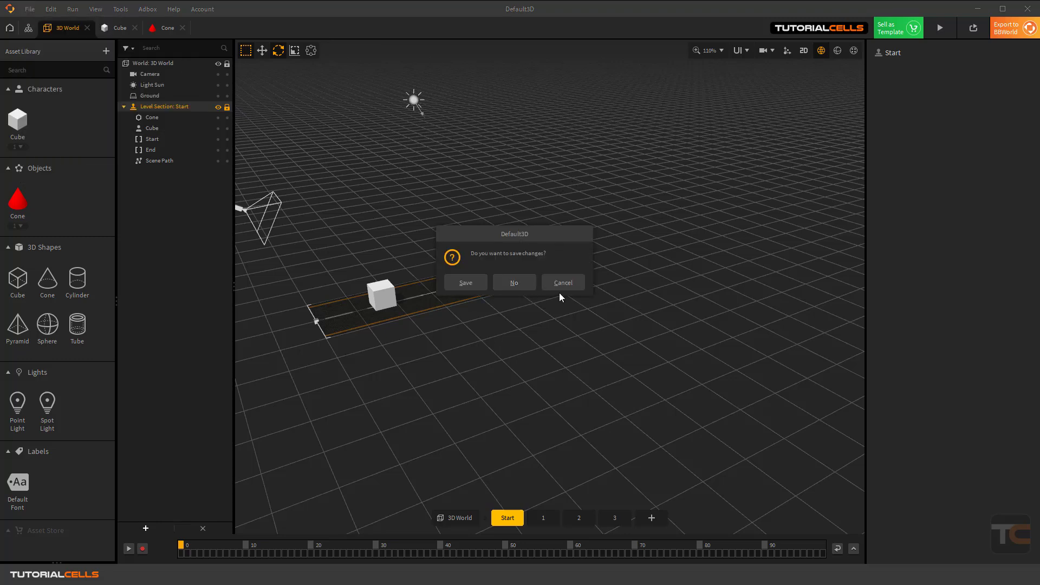
{"action": "left_click", "coordinate": [561, 287]}
Open the recent project Twisted Road, discarding the unsaved changes in the current project
{"action": "left_click", "coordinate": [30, 10]}
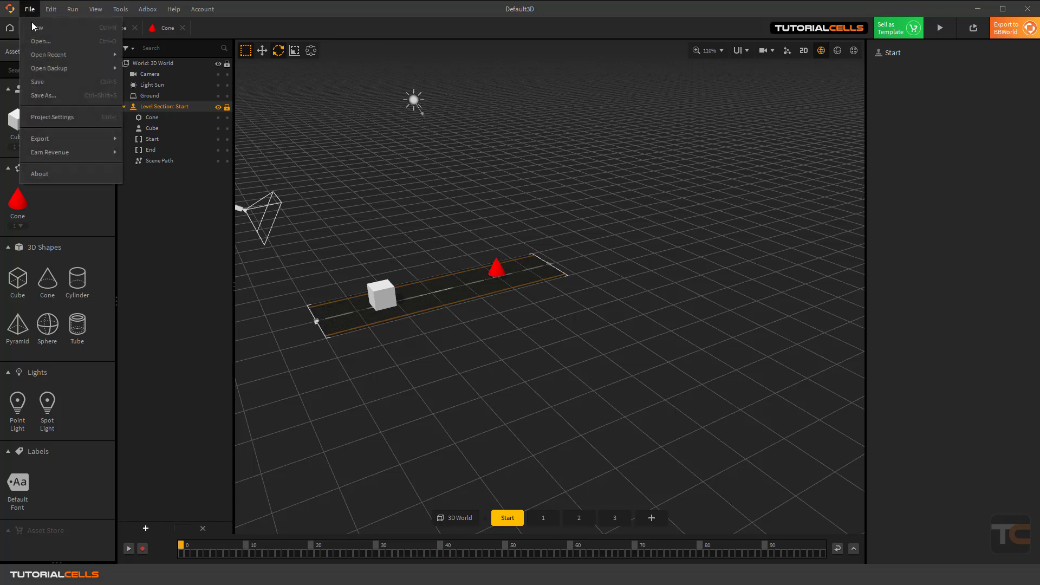
{"action": "mouse_move", "coordinate": [63, 56]}
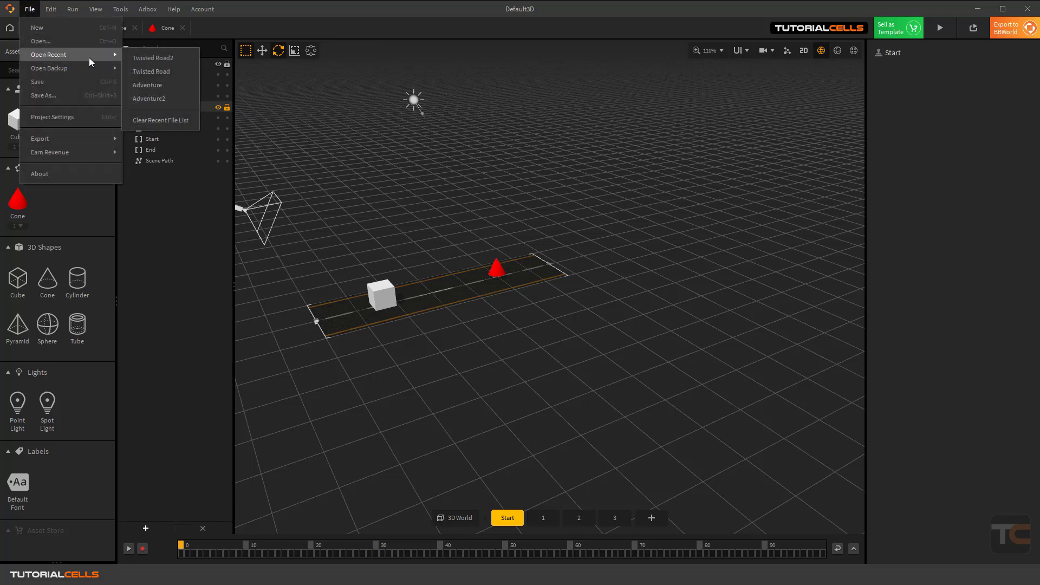
{"action": "left_click", "coordinate": [180, 70]}
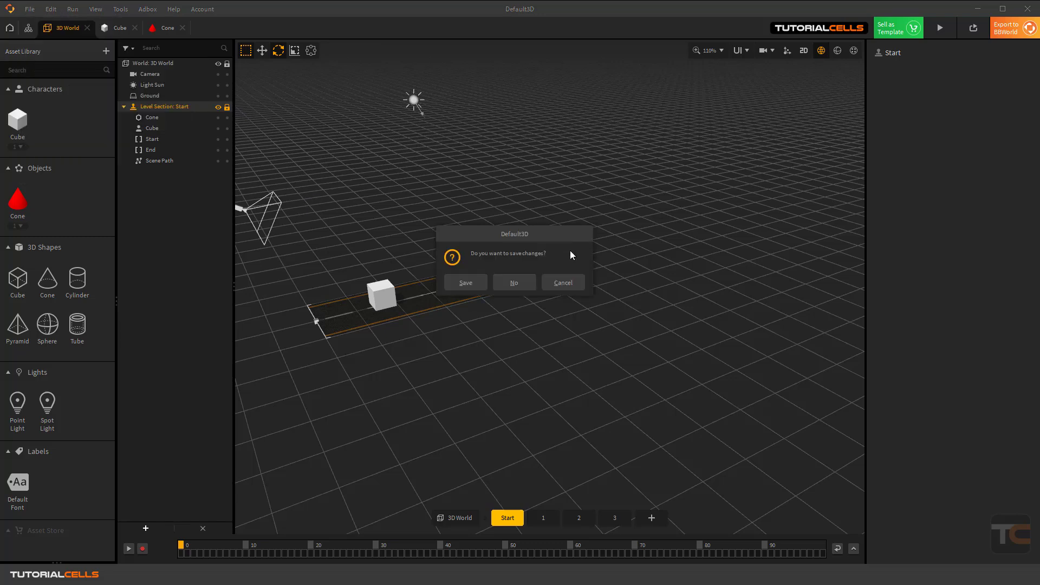
{"action": "left_click", "coordinate": [515, 283]}
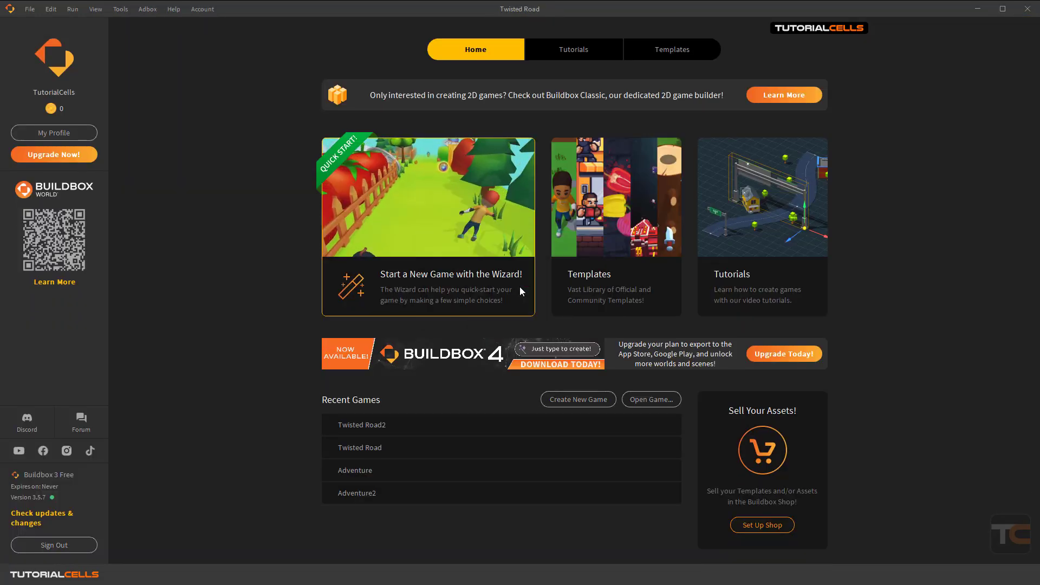
View the Start section and level sections 1 to 4 in turn to examine their paths and obstacles
{"action": "scroll", "coordinate": [521, 295], "scroll_direction": "down", "scroll_amount": 6}
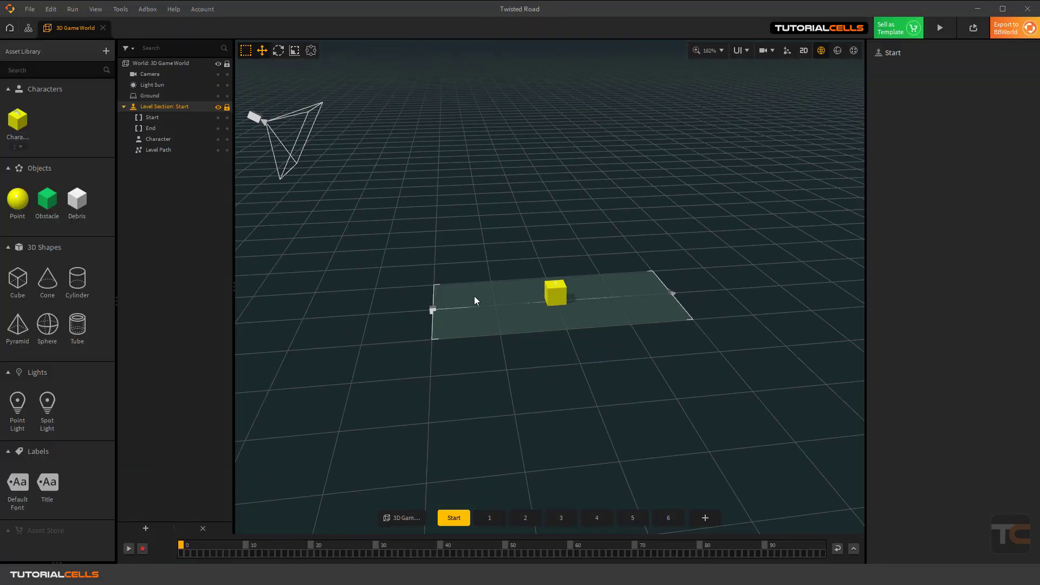
{"action": "right_click_drag", "start_coordinate": [488, 318], "coordinate": [493, 339]}
{"action": "left_click", "coordinate": [493, 515]}
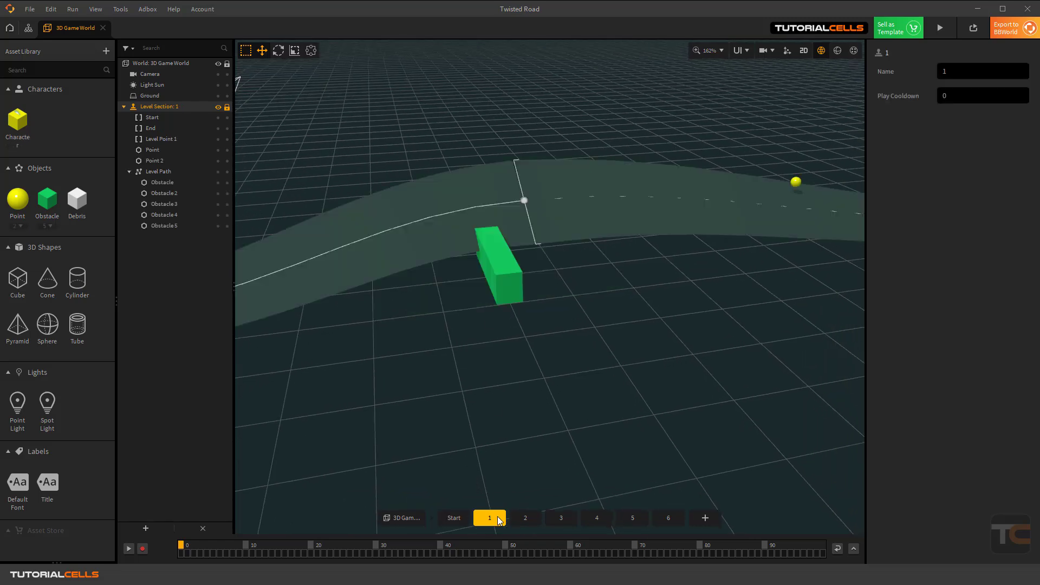
{"action": "scroll", "coordinate": [528, 304], "scroll_direction": "down", "scroll_amount": 5}
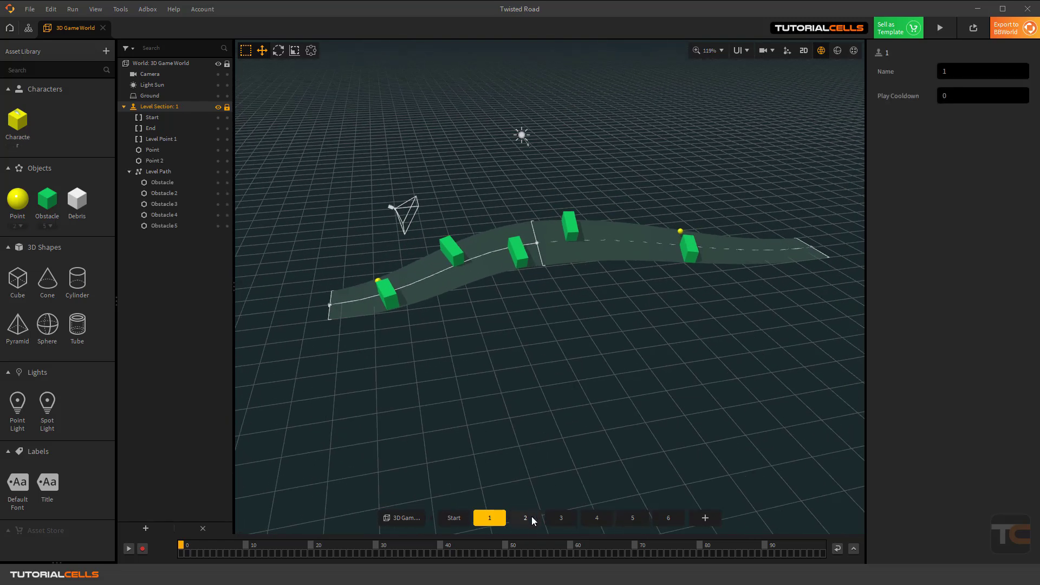
{"action": "left_click", "coordinate": [527, 518]}
{"action": "left_click", "coordinate": [565, 518]}
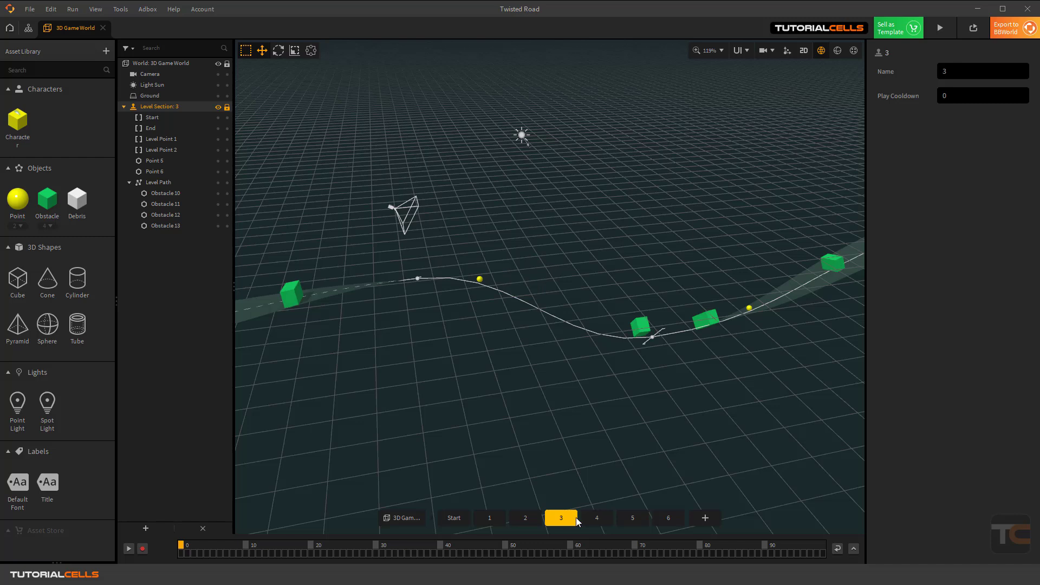
{"action": "left_click", "coordinate": [601, 519]}
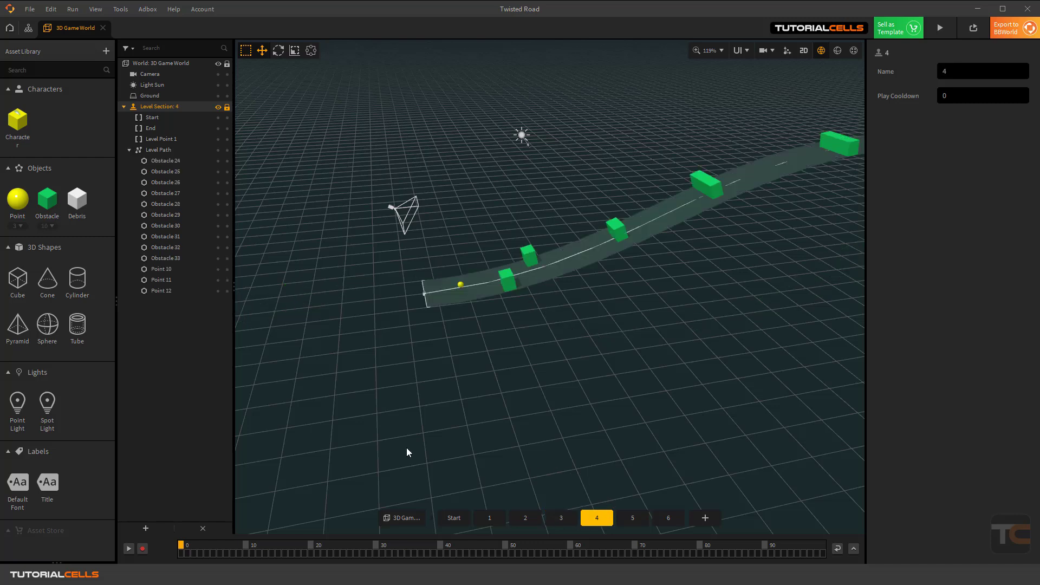
Enable Align Scenes in place of Randomize Scenes for the level sections
{"action": "left_click", "coordinate": [50, 9]}
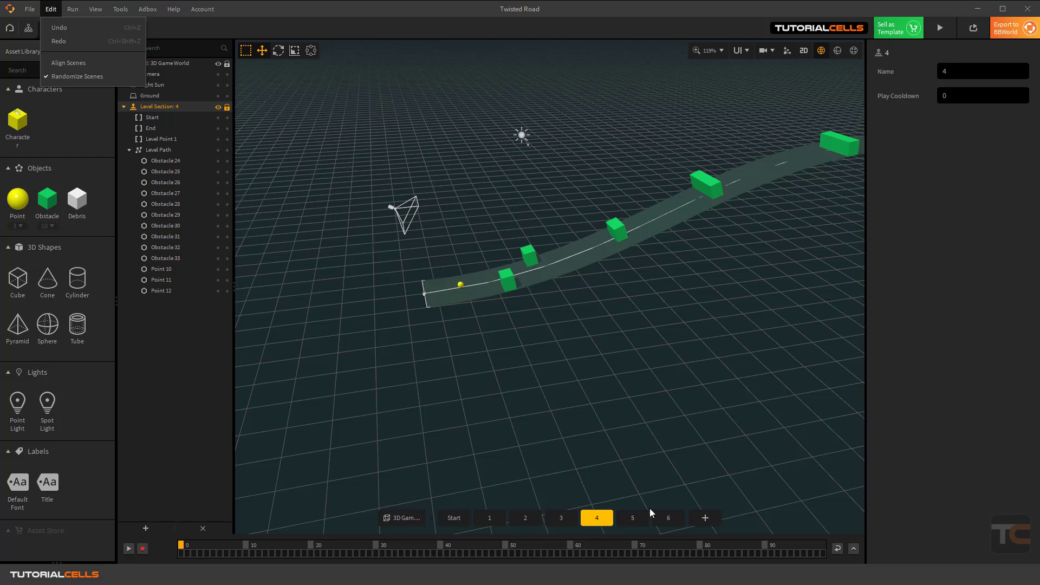
{"action": "left_click", "coordinate": [64, 63]}
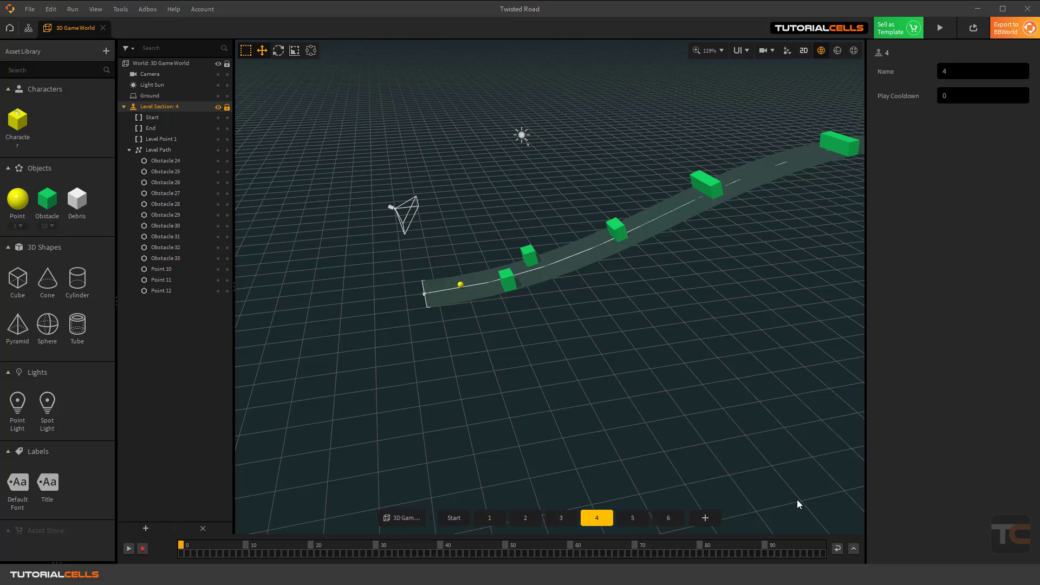
{"action": "left_click", "coordinate": [51, 9]}
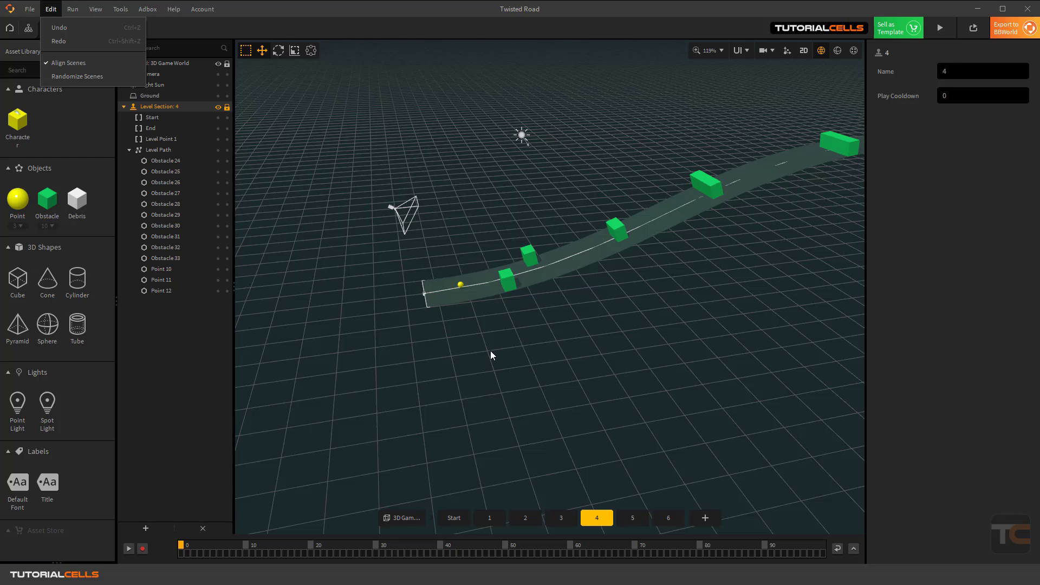
{"action": "left_click", "coordinate": [353, 305]}
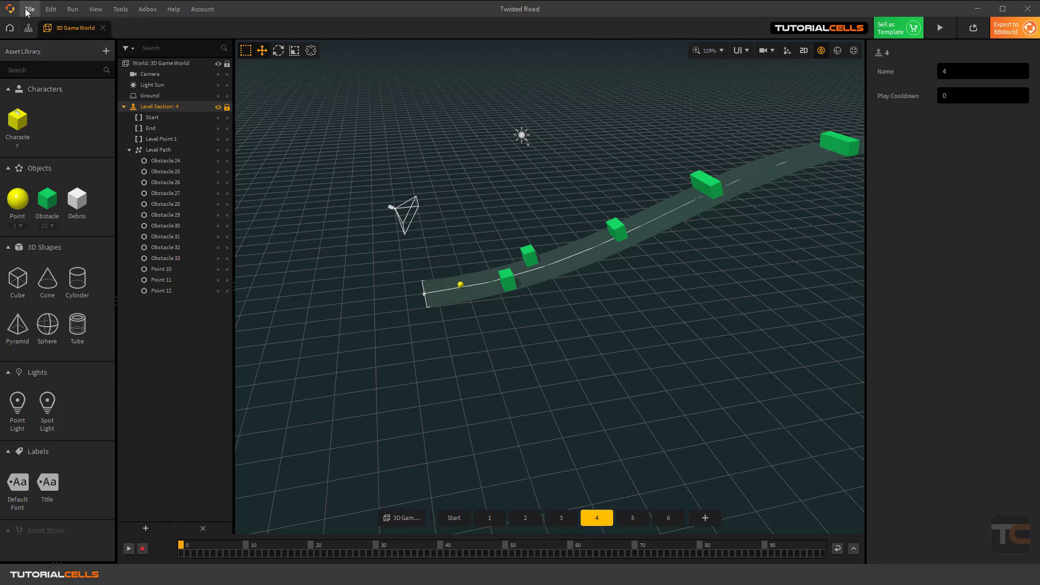
Return to level section 1 and examine Obstacle 2 and Obstacle 3 on its road
{"action": "scroll", "coordinate": [504, 190], "scroll_direction": "down", "scroll_amount": 3}
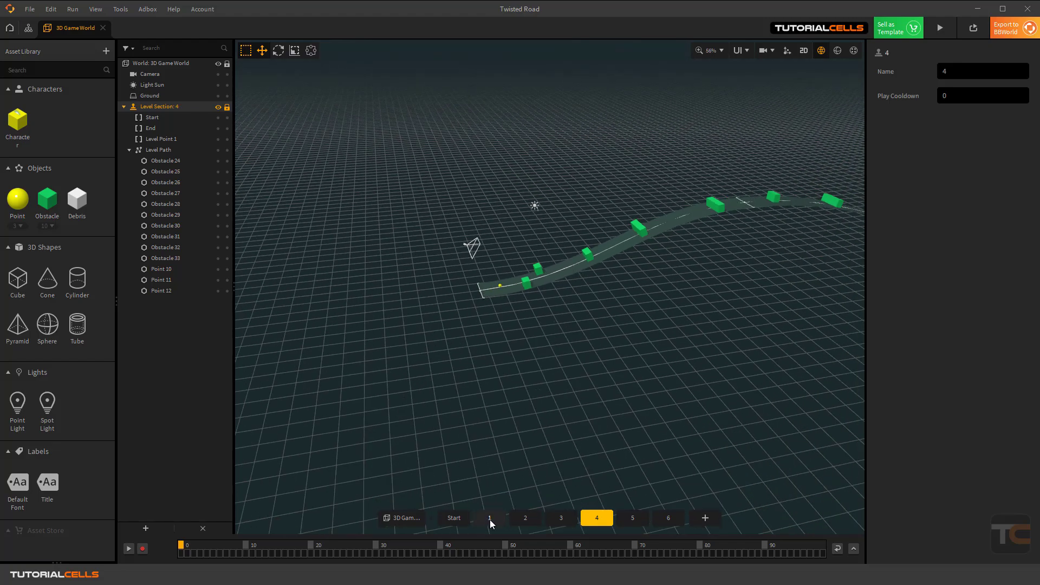
{"action": "left_click", "coordinate": [489, 518]}
{"action": "mouse_move", "coordinate": [476, 302]}
{"action": "right_mouse_down"}
{"action": "mouse_move", "coordinate": [504, 315]}
{"action": "mouse_move", "coordinate": [591, 221]}
{"action": "mouse_move", "coordinate": [540, 200]}
{"action": "mouse_move", "coordinate": [498, 318]}
{"action": "mouse_move", "coordinate": [526, 265]}
{"action": "mouse_move", "coordinate": [466, 270]}
{"action": "mouse_move", "coordinate": [482, 287]}
{"action": "right_mouse_up"}
{"action": "left_click", "coordinate": [417, 378]}
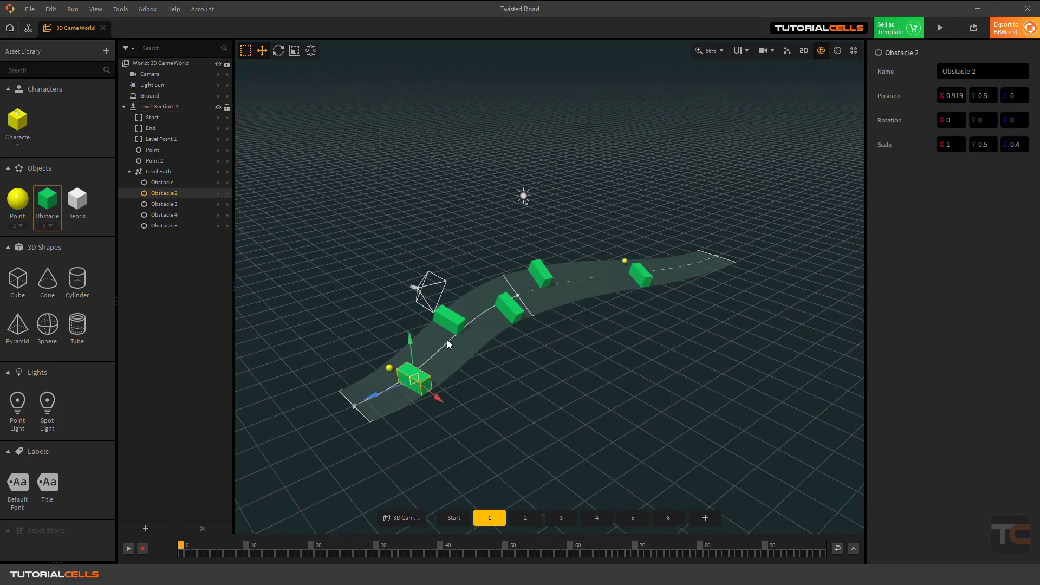
{"action": "left_click", "coordinate": [454, 318]}
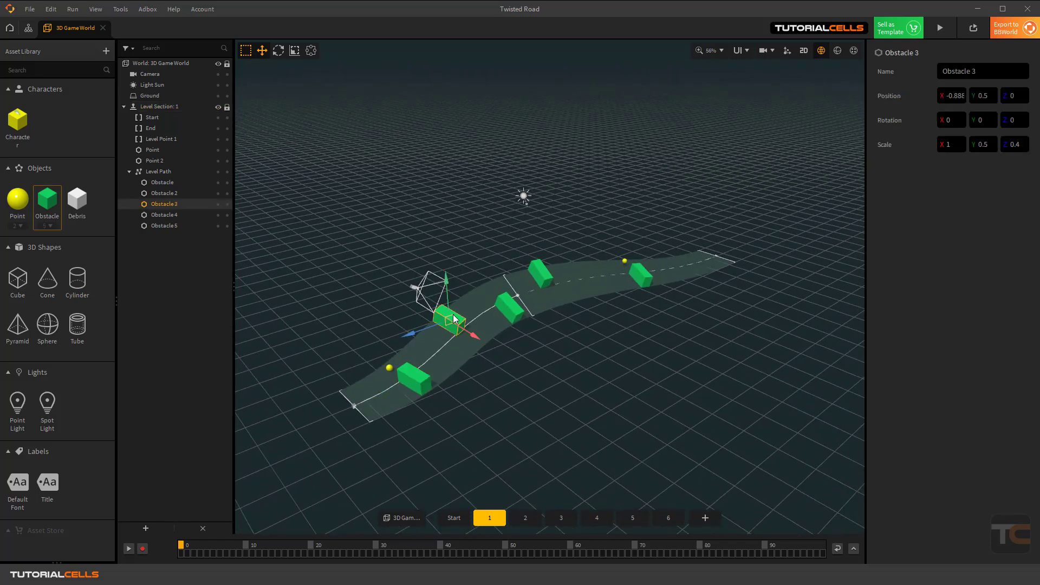
Raise Level Point 1 to a Y position of 2.7 and rotate it to about -12.3 degrees around Z
{"action": "left_click", "coordinate": [518, 296]}
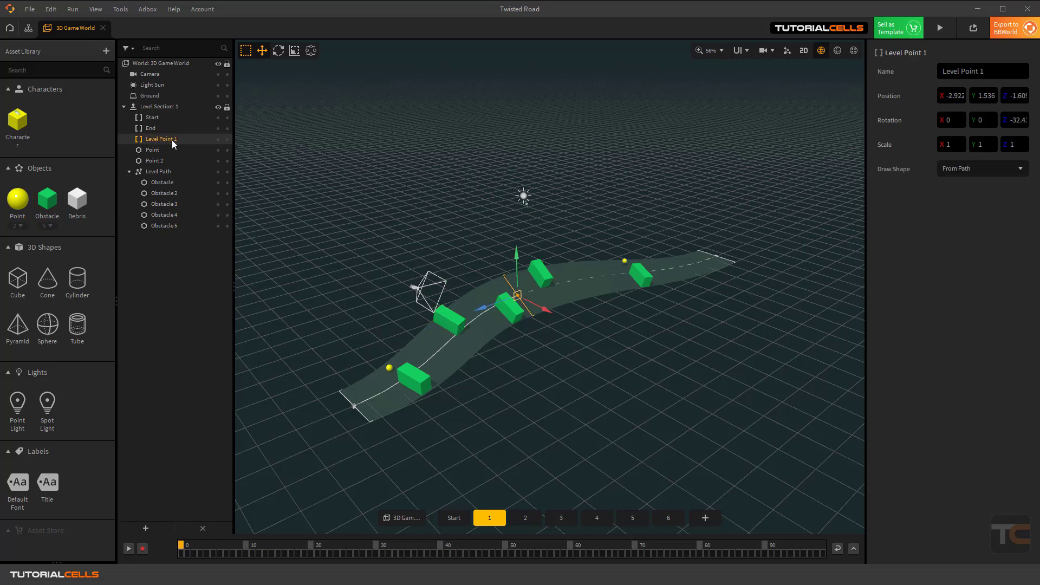
{"action": "mouse_move", "coordinate": [520, 260]}
{"action": "left_mouse_down"}
{"action": "mouse_move", "coordinate": [525, 343]}
{"action": "mouse_move", "coordinate": [525, 224]}
{"action": "mouse_move", "coordinate": [524, 317]}
{"action": "mouse_move", "coordinate": [530, 263]}
{"action": "left_mouse_up"}
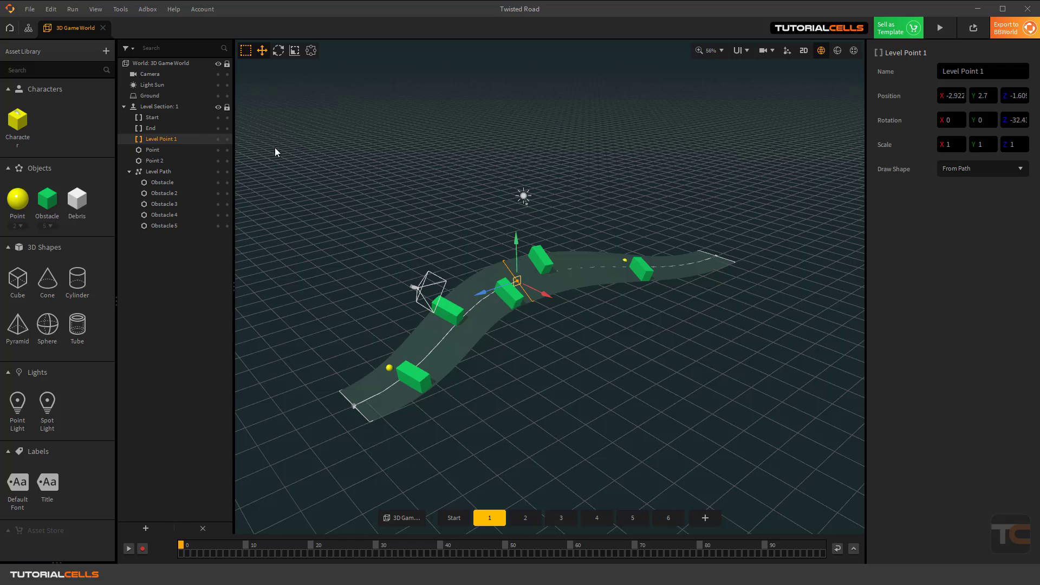
{"action": "left_click", "coordinate": [278, 50]}
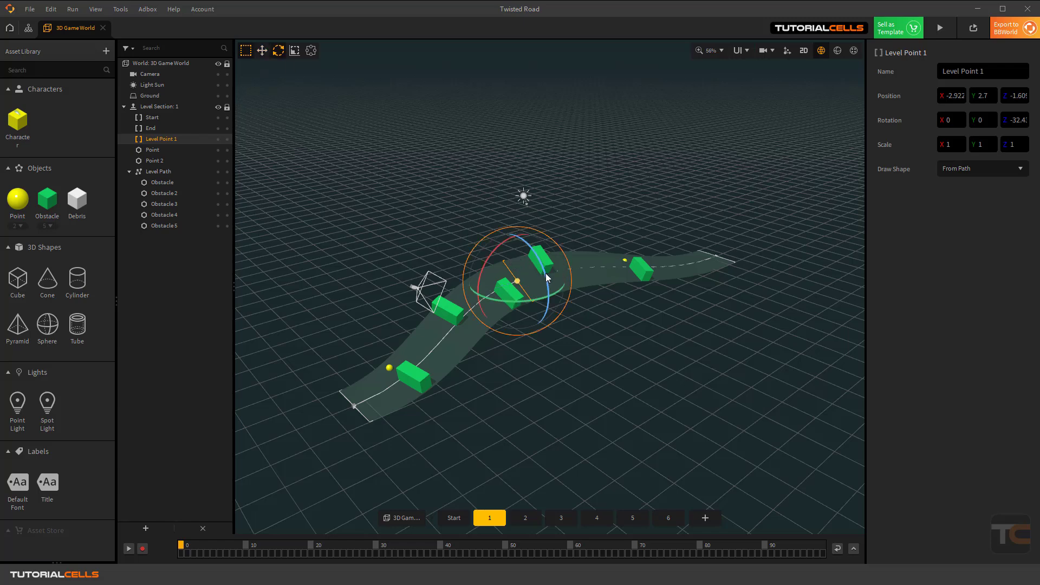
{"action": "mouse_move", "coordinate": [545, 273]}
{"action": "left_mouse_down"}
{"action": "mouse_move", "coordinate": [531, 239]}
{"action": "mouse_move", "coordinate": [550, 268]}
{"action": "left_mouse_up"}
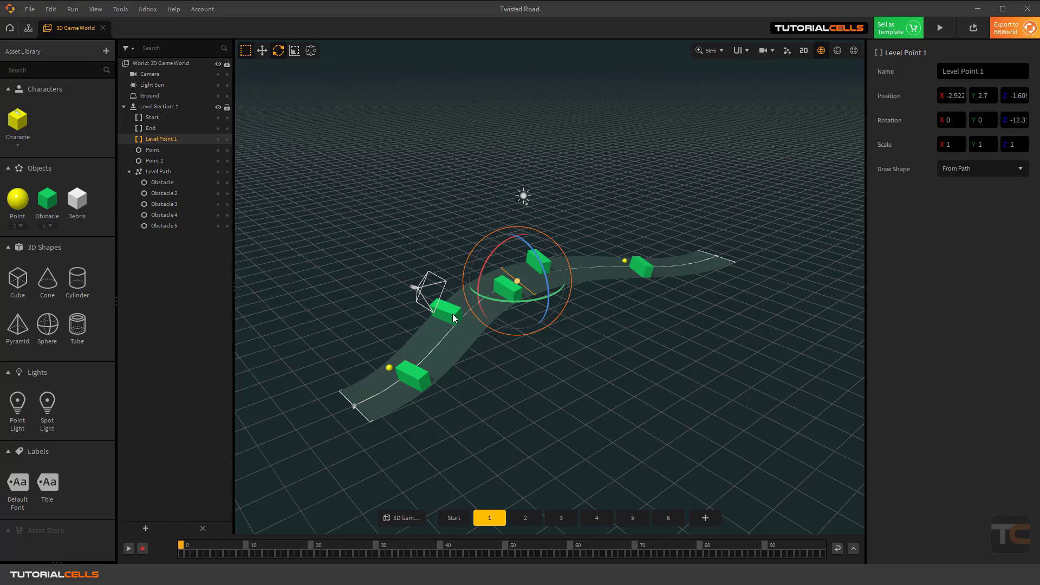
Examine the Level Path and the obstacles nested under it, identifying each one on the road
{"action": "left_click", "coordinate": [165, 203]}
{"action": "left_click", "coordinate": [163, 193]}
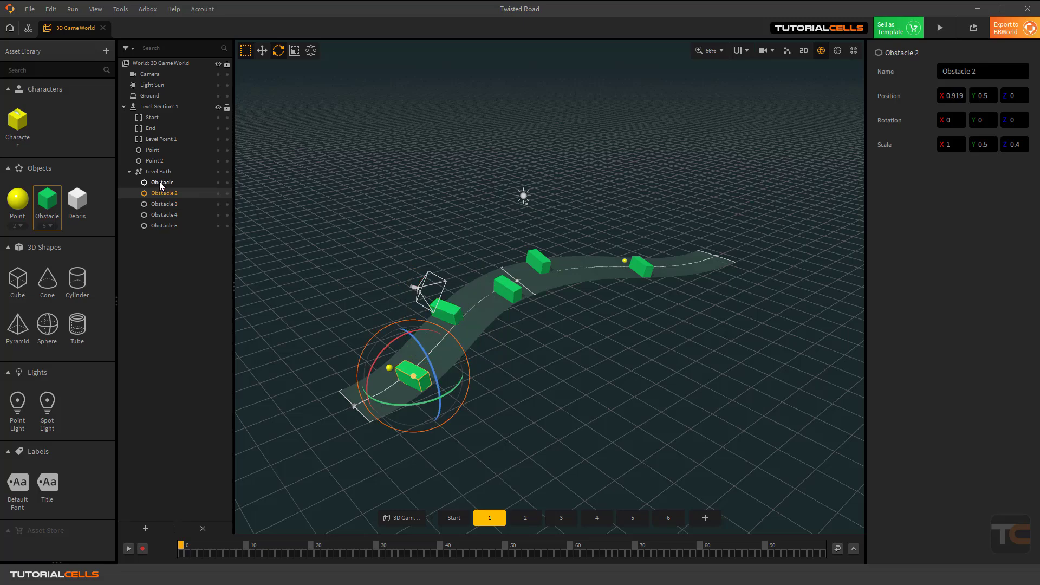
{"action": "left_click", "coordinate": [160, 182]}
{"action": "left_click", "coordinate": [159, 172]}
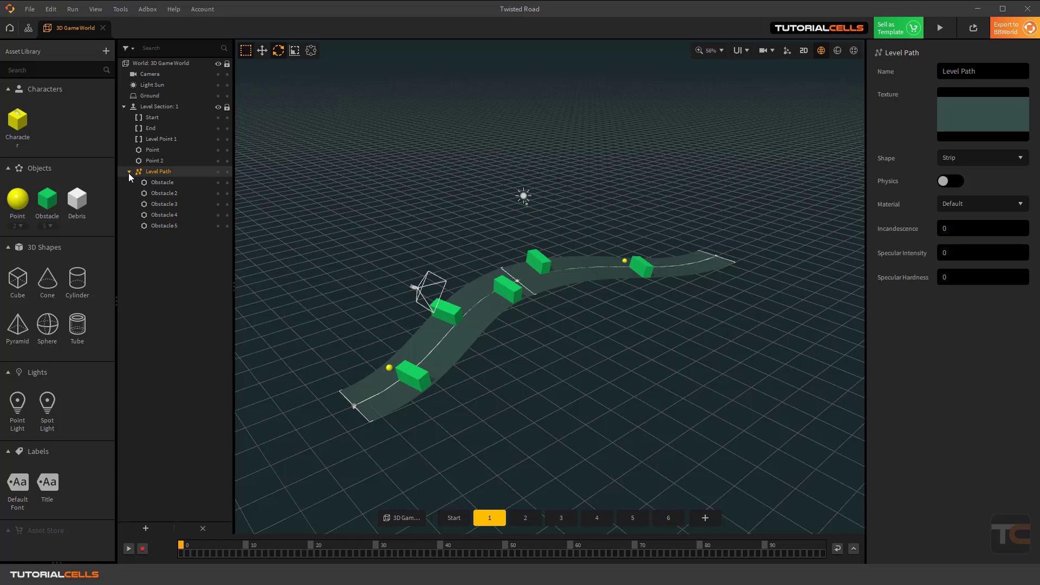
{"action": "left_click", "coordinate": [167, 184]}
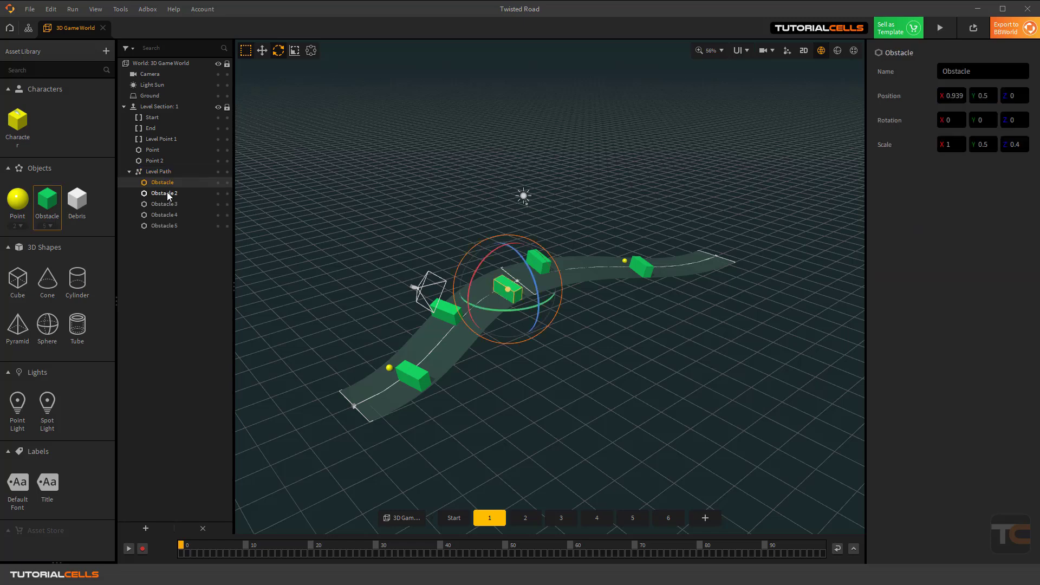
{"action": "left_click", "coordinate": [167, 193]}
{"action": "left_click", "coordinate": [168, 204]}
{"action": "left_click", "coordinate": [170, 214]}
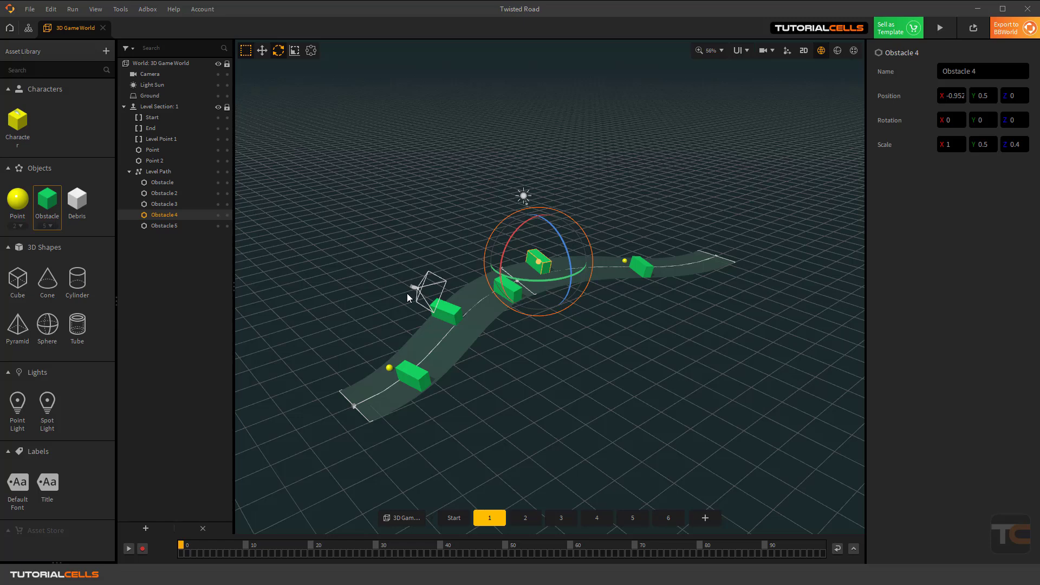
Try lowering Level Point 1 with the first Obstacle moved out of the Level Path, and undo both changes
{"action": "left_click", "coordinate": [164, 184]}
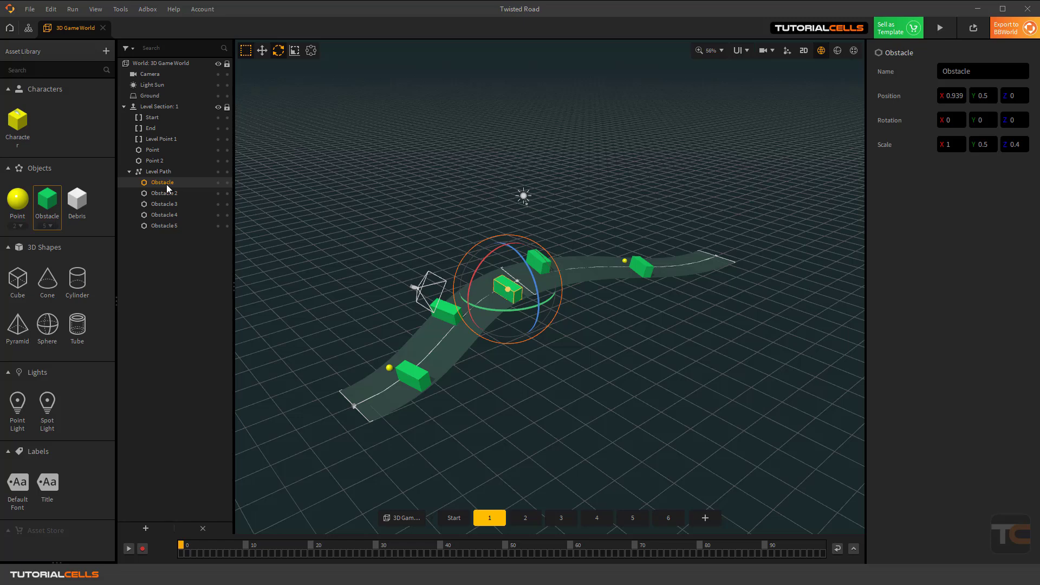
{"action": "left_click_drag", "start_coordinate": [167, 184], "coordinate": [150, 182]}
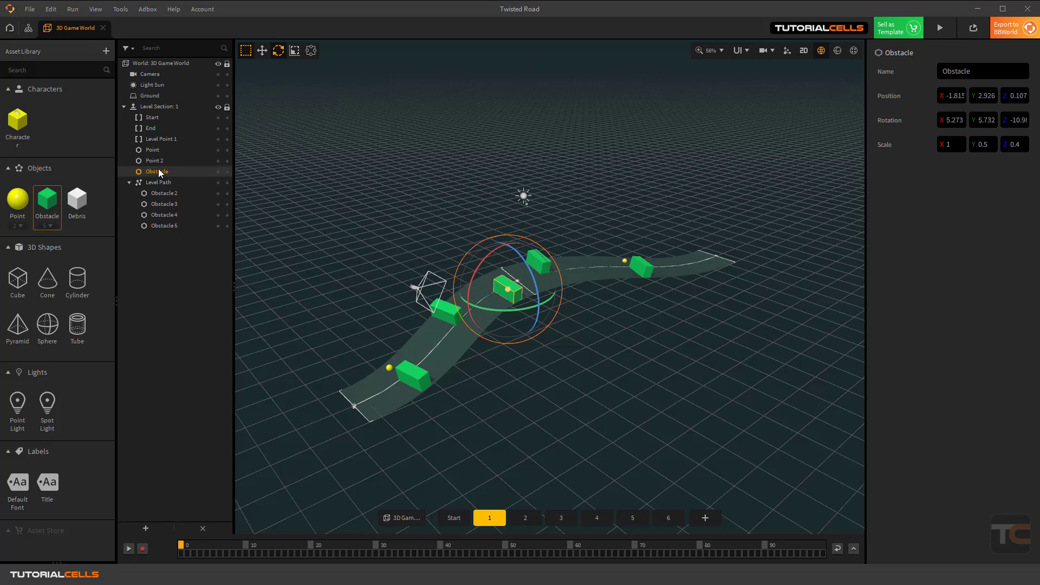
{"action": "left_click", "coordinate": [168, 140]}
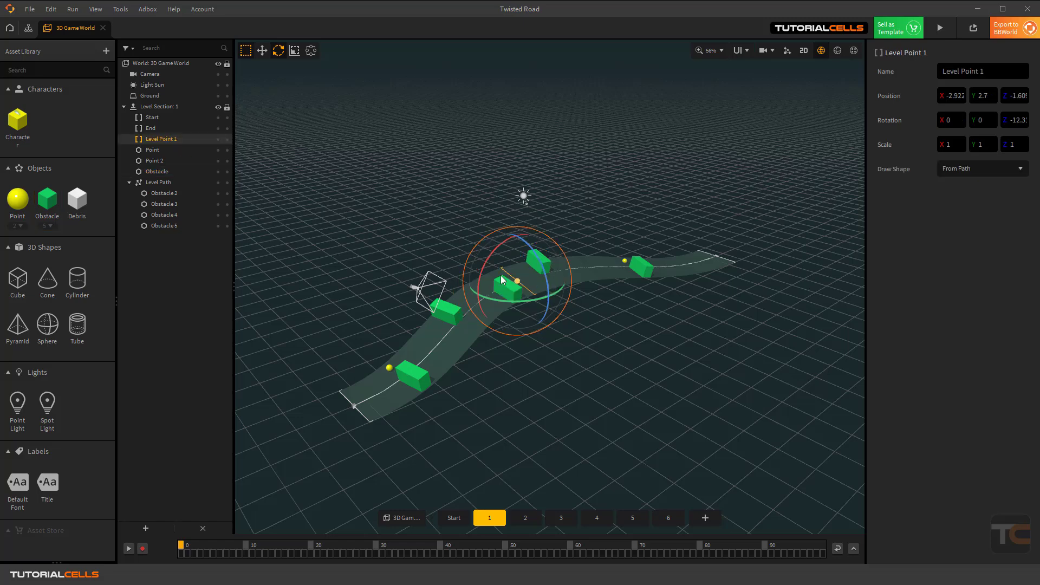
{"action": "left_click", "coordinate": [262, 50]}
{"action": "left_click_drag", "start_coordinate": [516, 233], "coordinate": [499, 288]}
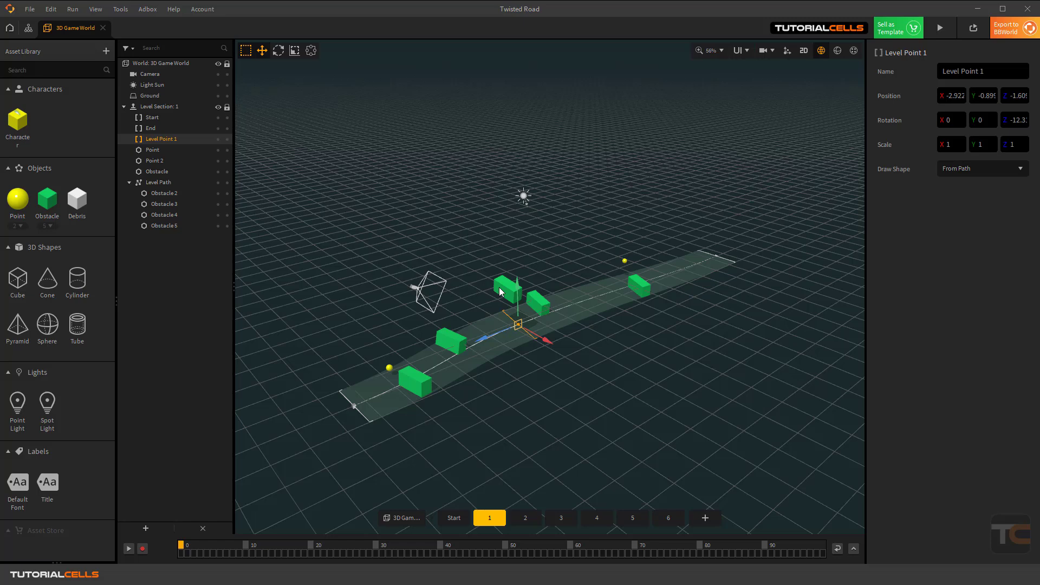
{"action": "key", "text": "ctrl+z"}
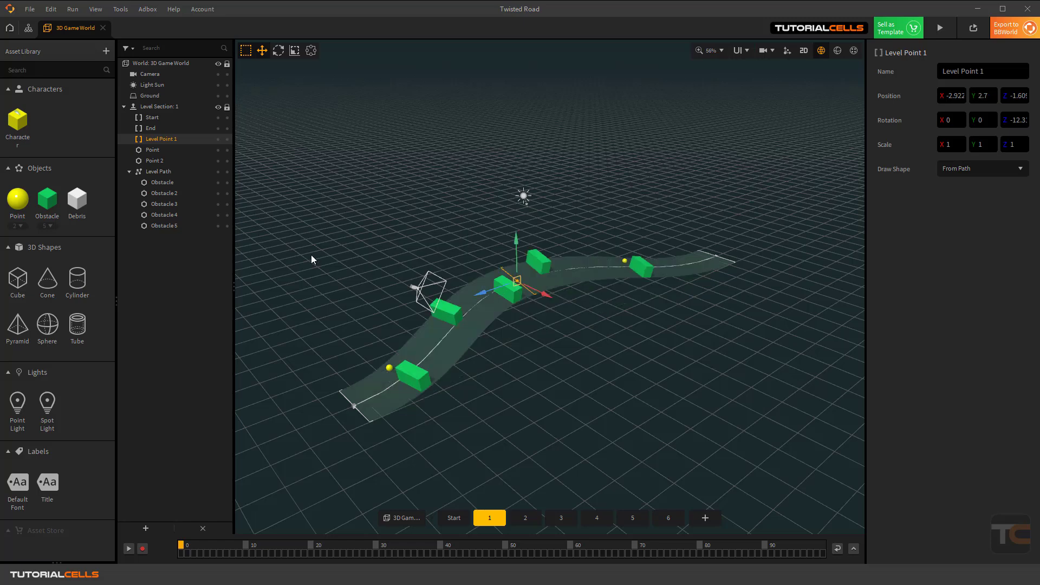
Review the Level Path of section 1 and its five nested obstacles, locating each on the road
{"action": "left_click", "coordinate": [161, 173]}
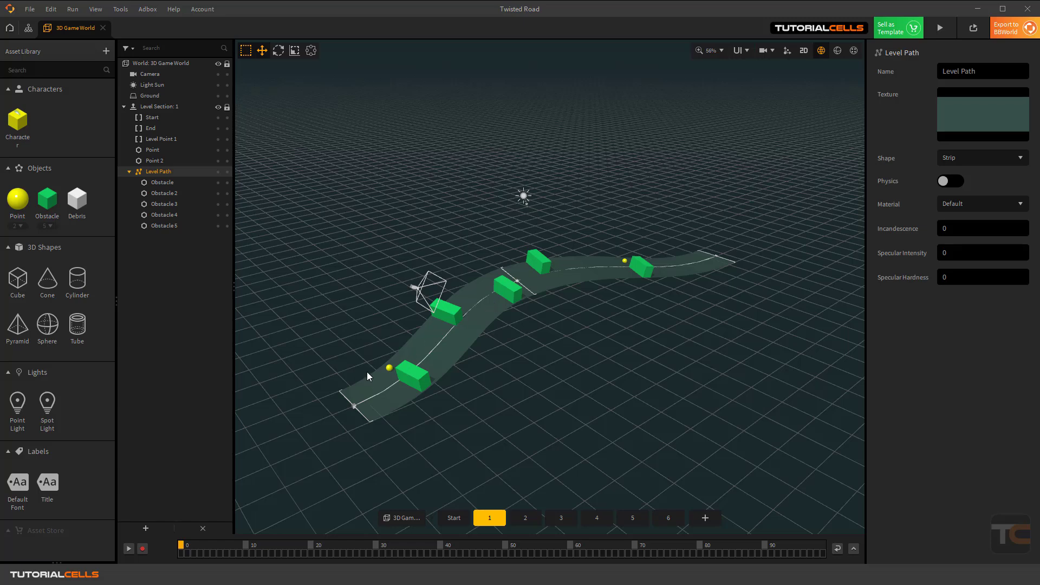
{"action": "left_click", "coordinate": [166, 183]}
{"action": "left_click", "coordinate": [165, 194]}
{"action": "left_click", "coordinate": [163, 204]}
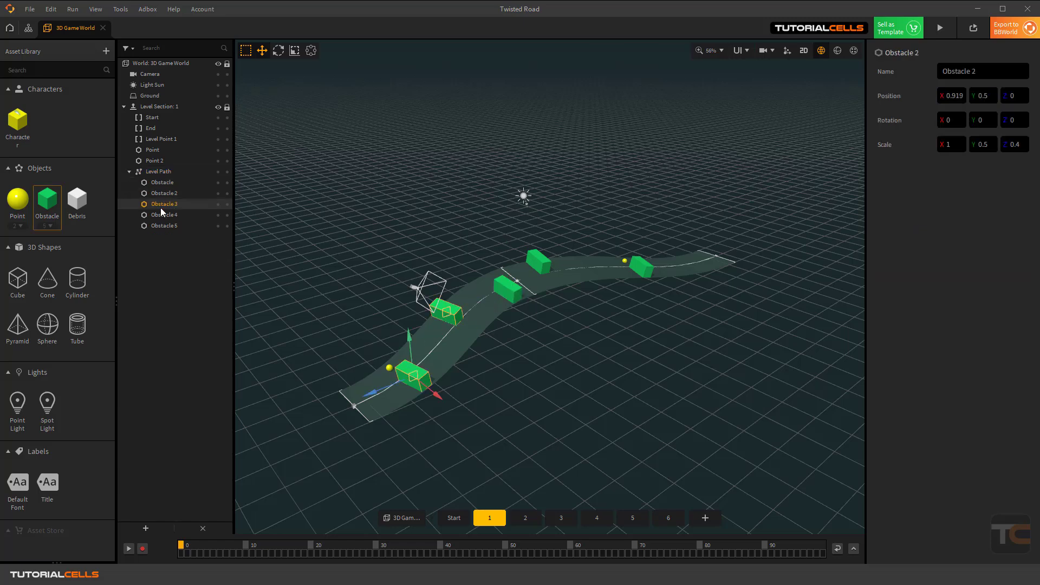
{"action": "left_click", "coordinate": [165, 215]}
{"action": "left_click", "coordinate": [166, 224]}
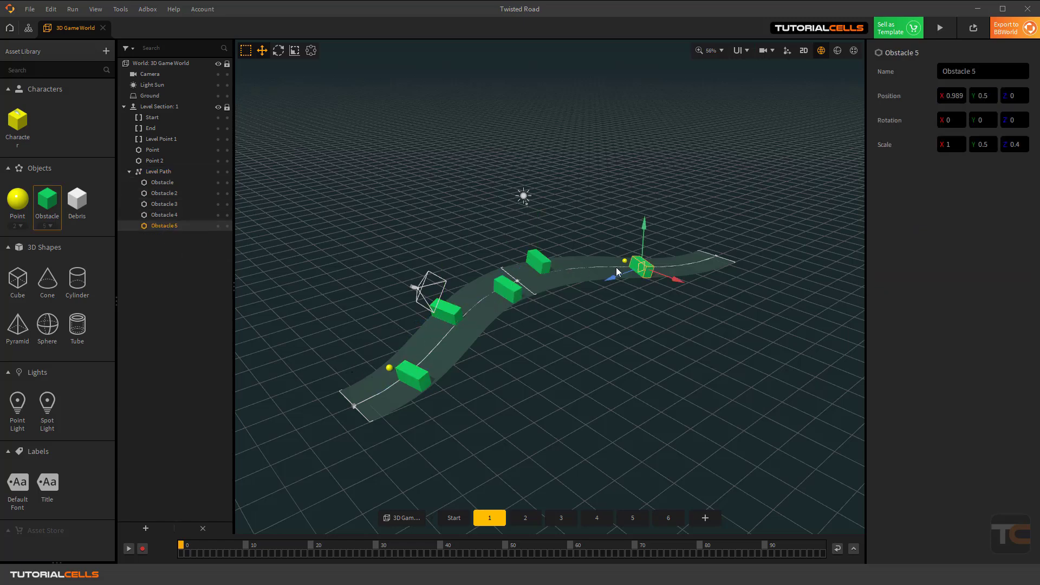
{"action": "left_click", "coordinate": [157, 172]}
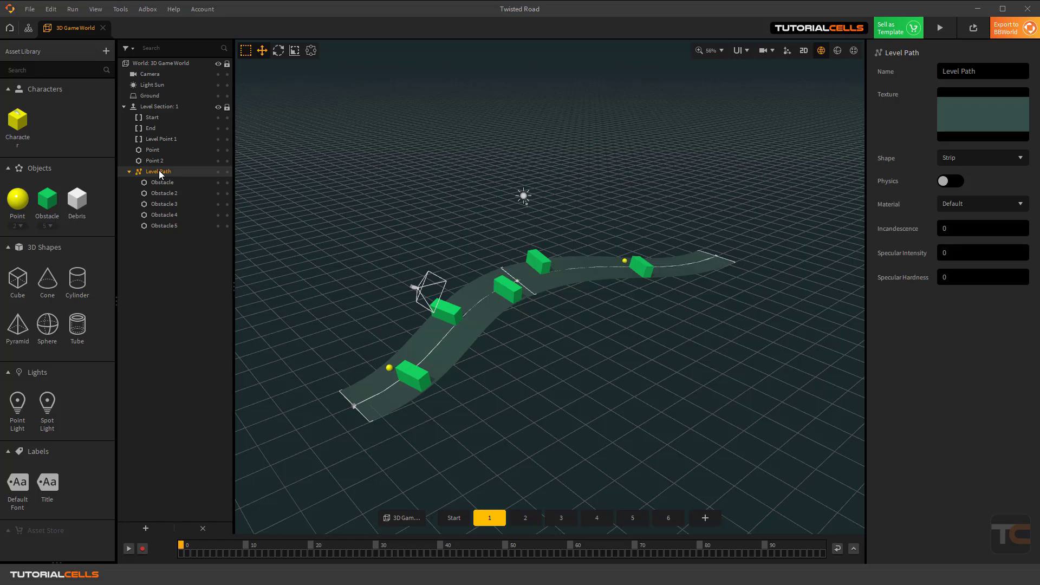
Open the recent project Twisted Road2
{"action": "left_click", "coordinate": [30, 12]}
{"action": "mouse_move", "coordinate": [58, 60]}
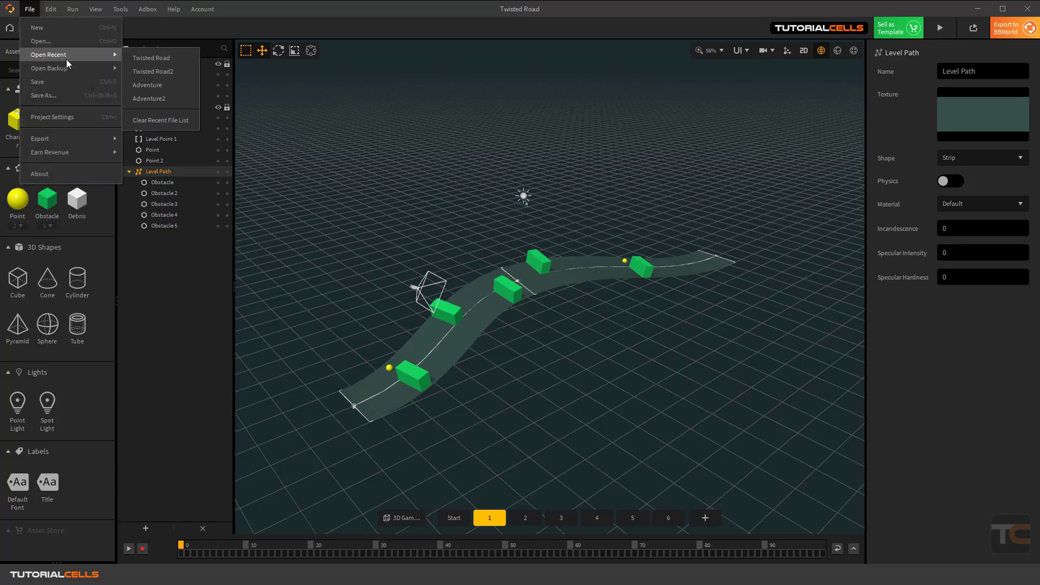
{"action": "left_click", "coordinate": [144, 67]}
{"action": "left_click", "coordinate": [513, 281]}
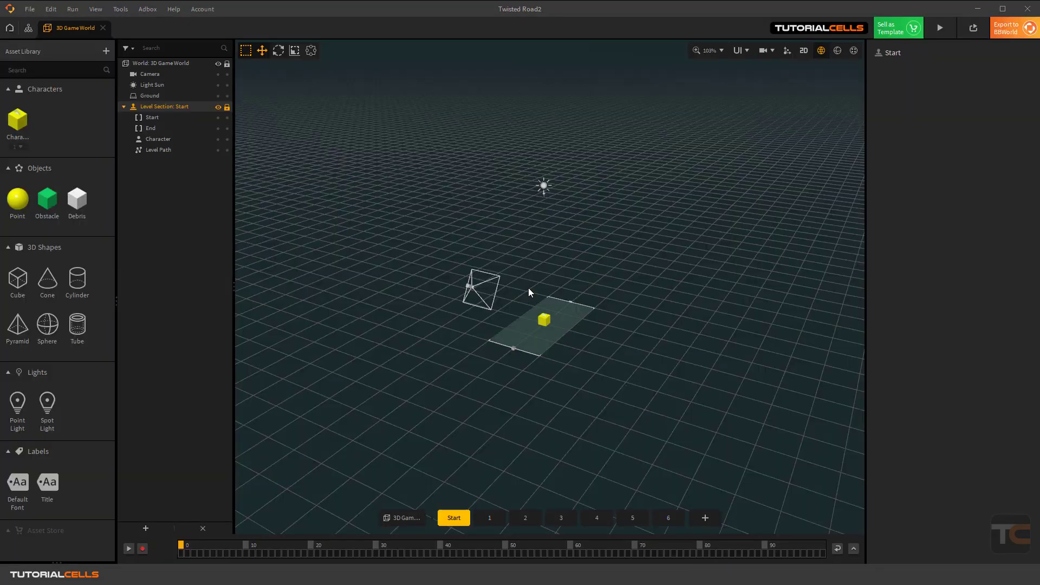
Look through level sections 2, 3 and 4 of the project and return to section 1
{"action": "left_click", "coordinate": [537, 520]}
{"action": "left_click", "coordinate": [561, 518]}
{"action": "left_click", "coordinate": [595, 518]}
{"action": "left_click", "coordinate": [488, 518]}
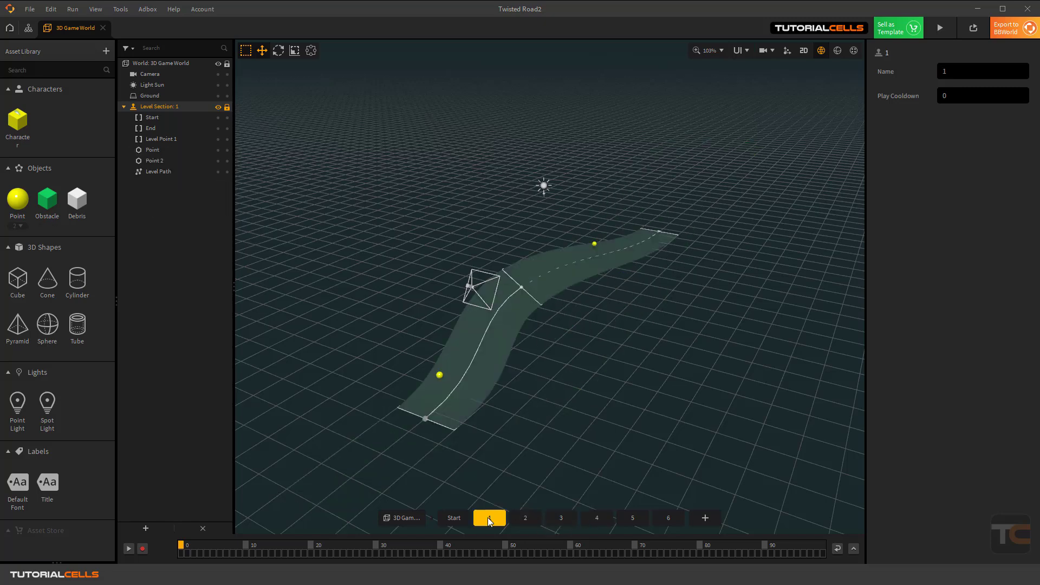
{"action": "left_click", "coordinate": [51, 9]}
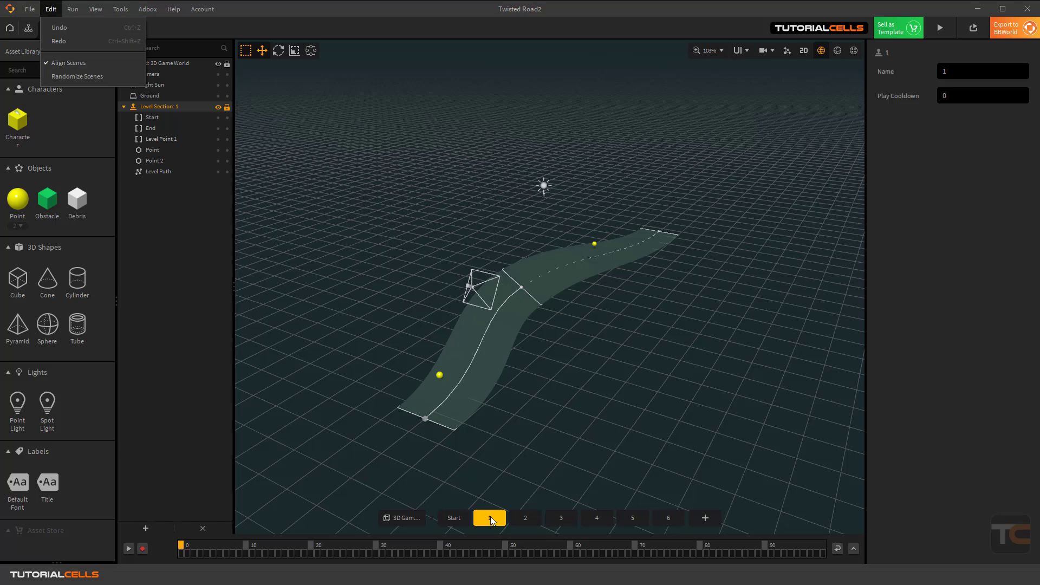
{"action": "left_click", "coordinate": [492, 521]}
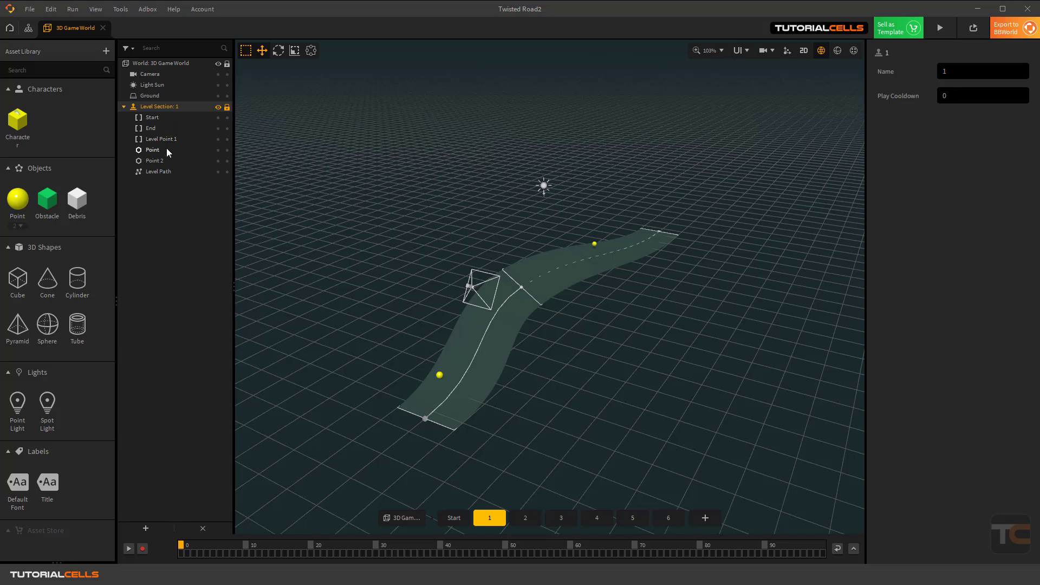
Set the shape of section 1's Level Path to Cube Outside
{"action": "left_click", "coordinate": [161, 171]}
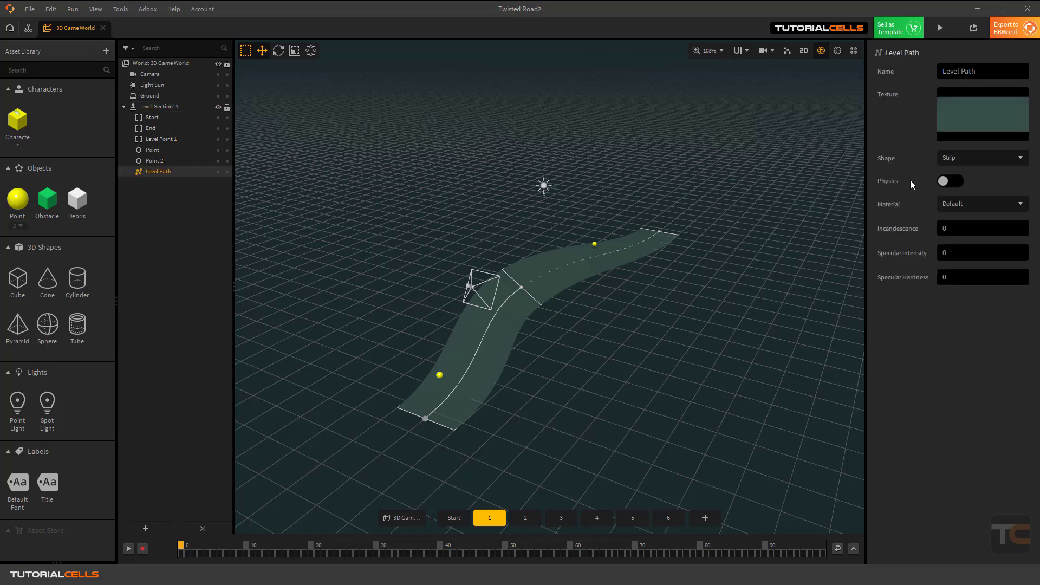
{"action": "left_click", "coordinate": [959, 157]}
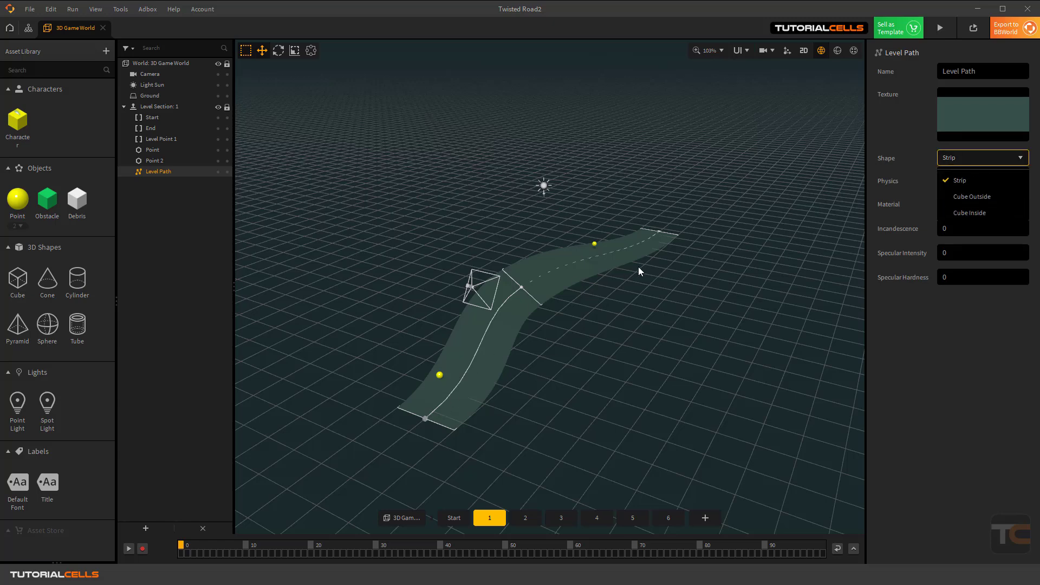
{"action": "left_click", "coordinate": [969, 199]}
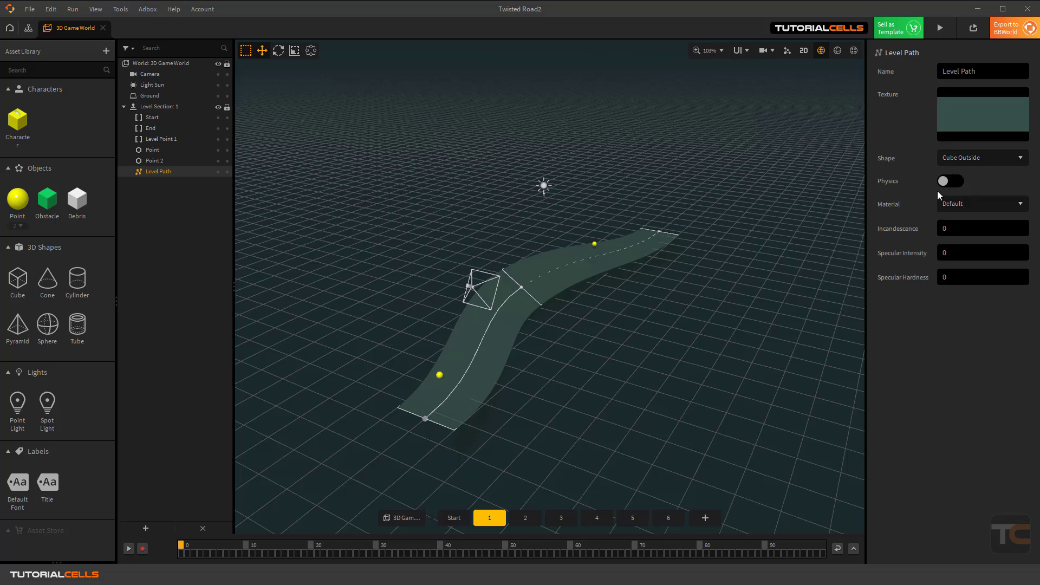
Play the game preview to examine the Cube Outside road, and close the preview
{"action": "left_click", "coordinate": [939, 28]}
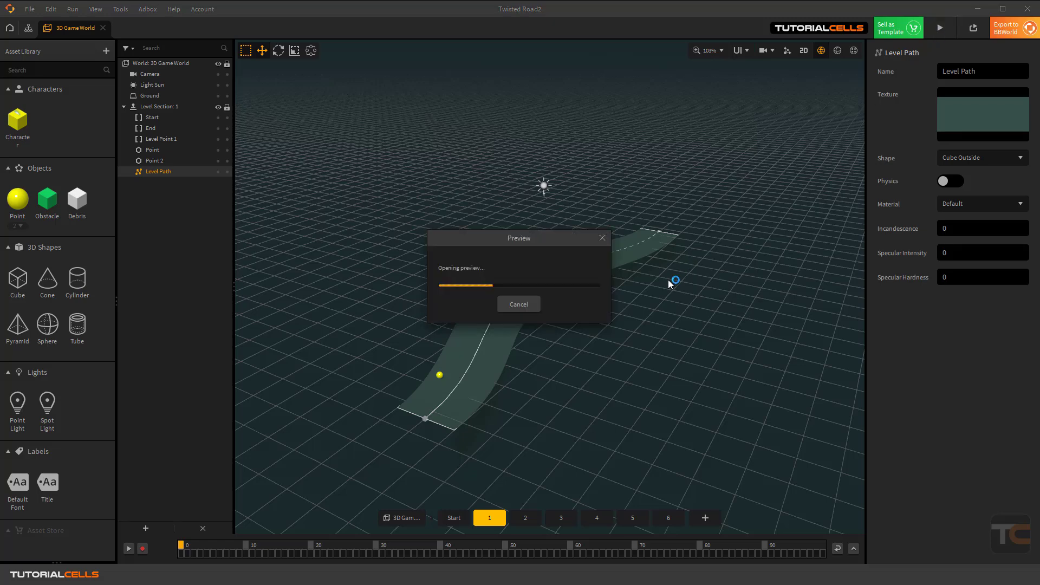
{"action": "left_click", "coordinate": [464, 347]}
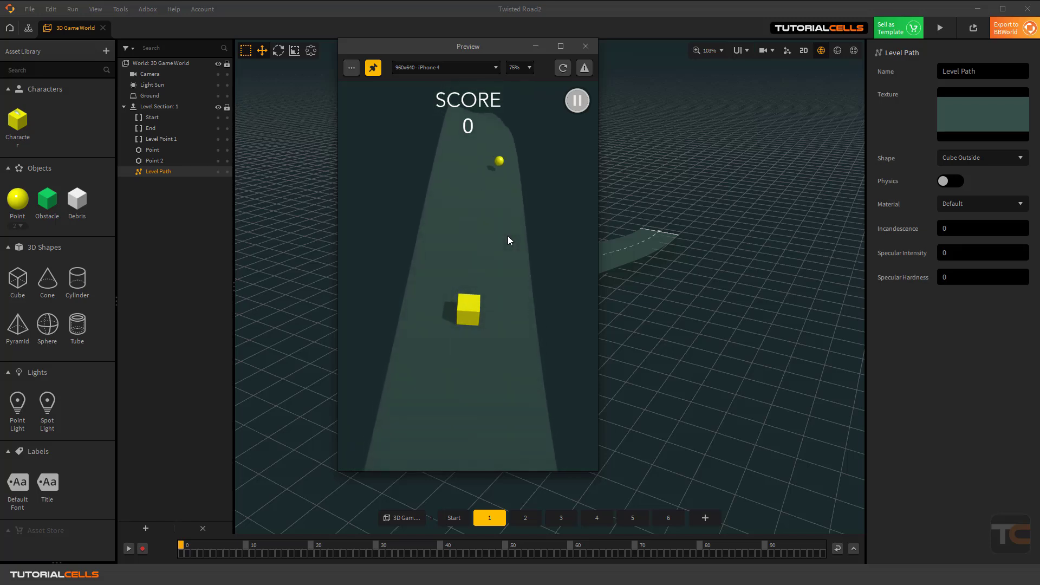
{"action": "left_click", "coordinate": [586, 46]}
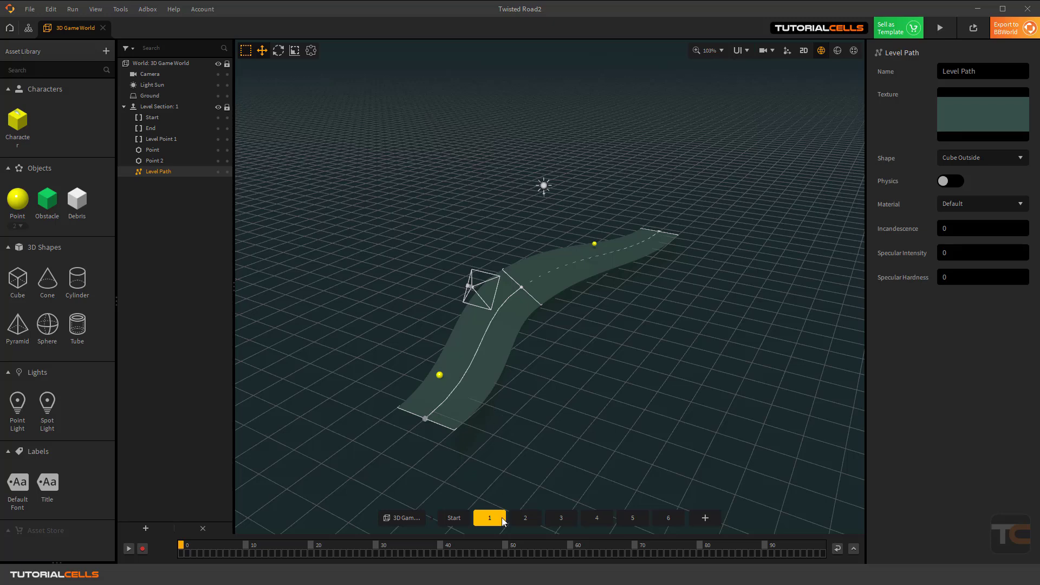
Check the Level Path of section 2, and set the shape of section 1's Level Path to Cube Inside
{"action": "left_click", "coordinate": [523, 518]}
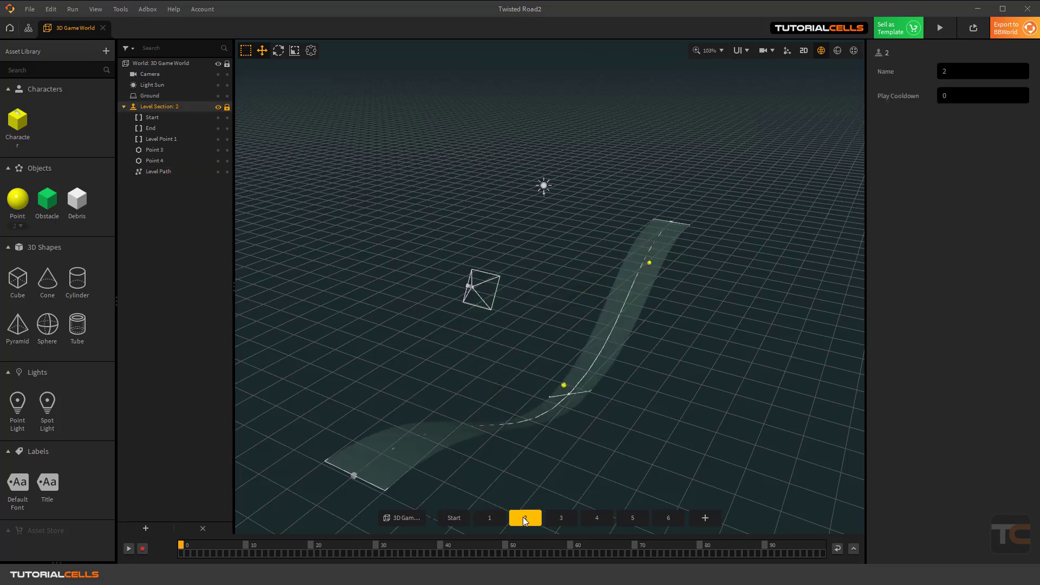
{"action": "left_click", "coordinate": [168, 172]}
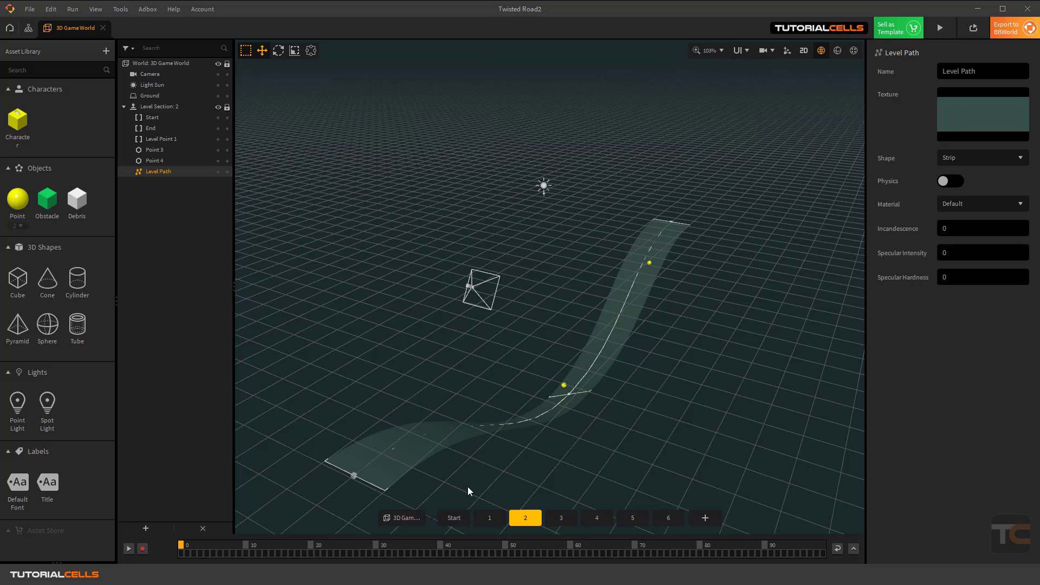
{"action": "left_click", "coordinate": [489, 517]}
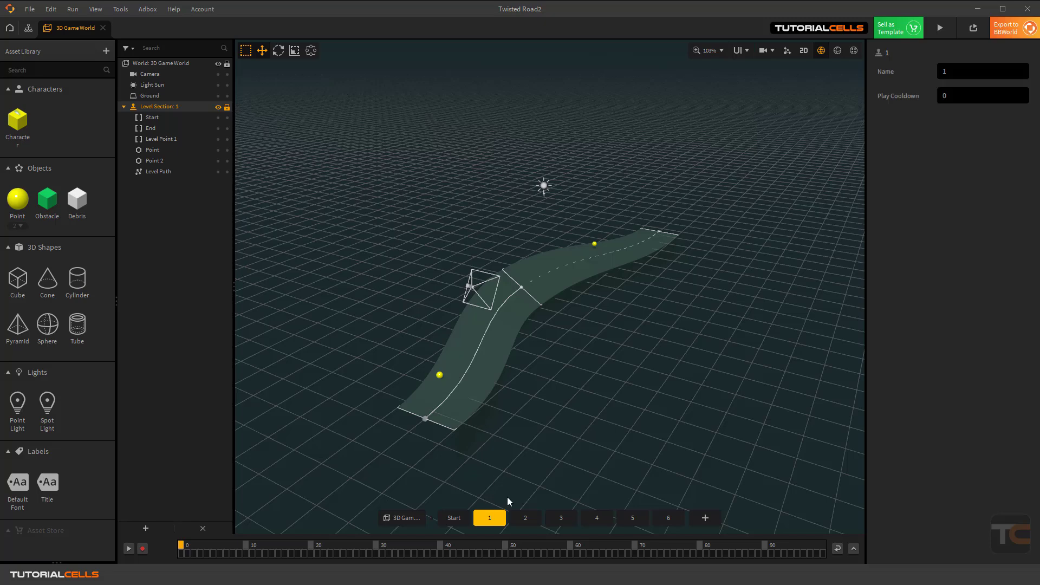
{"action": "left_click", "coordinate": [160, 171]}
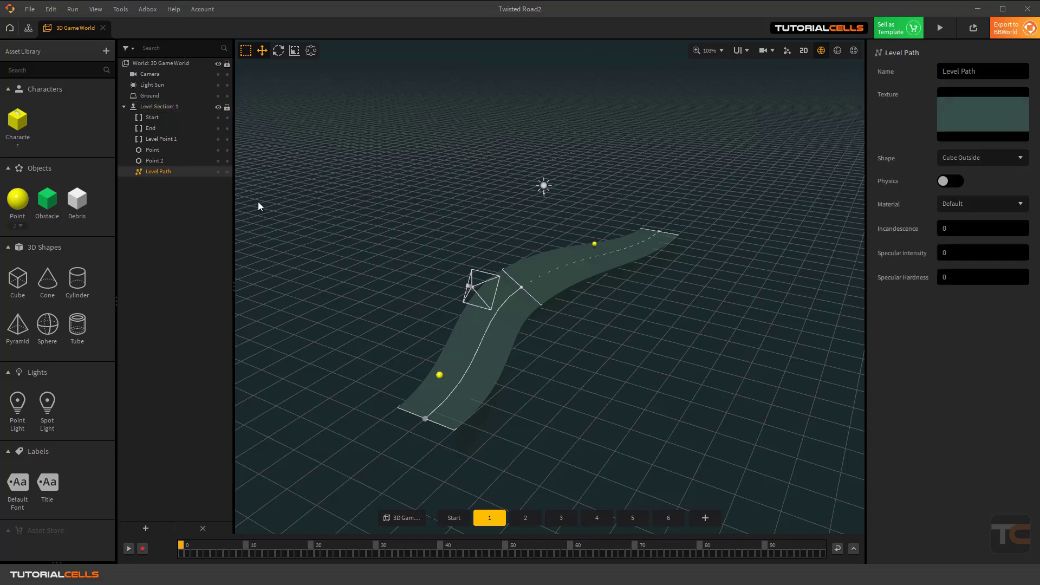
{"action": "left_click", "coordinate": [975, 158]}
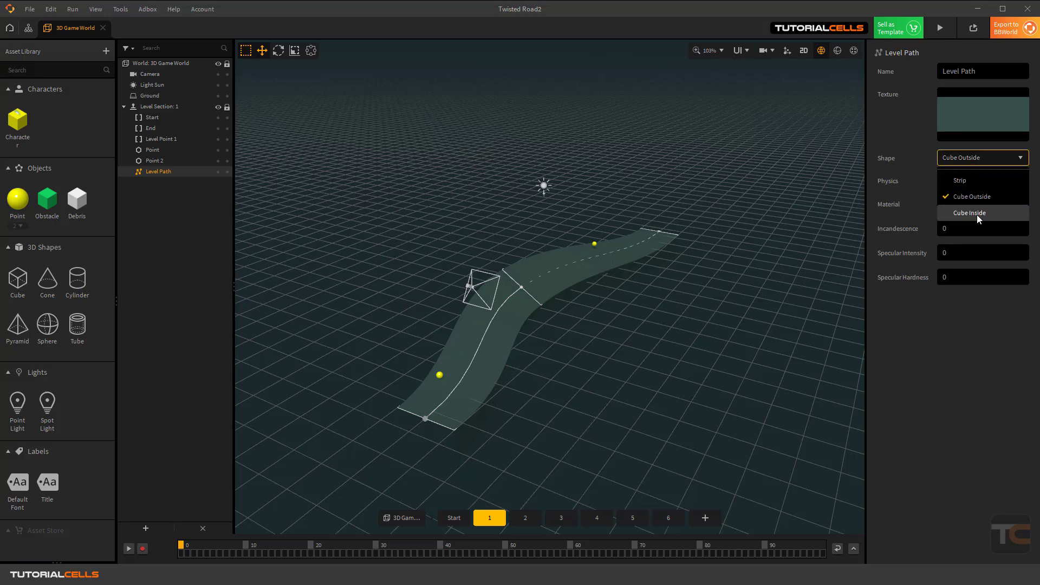
{"action": "left_click", "coordinate": [977, 213]}
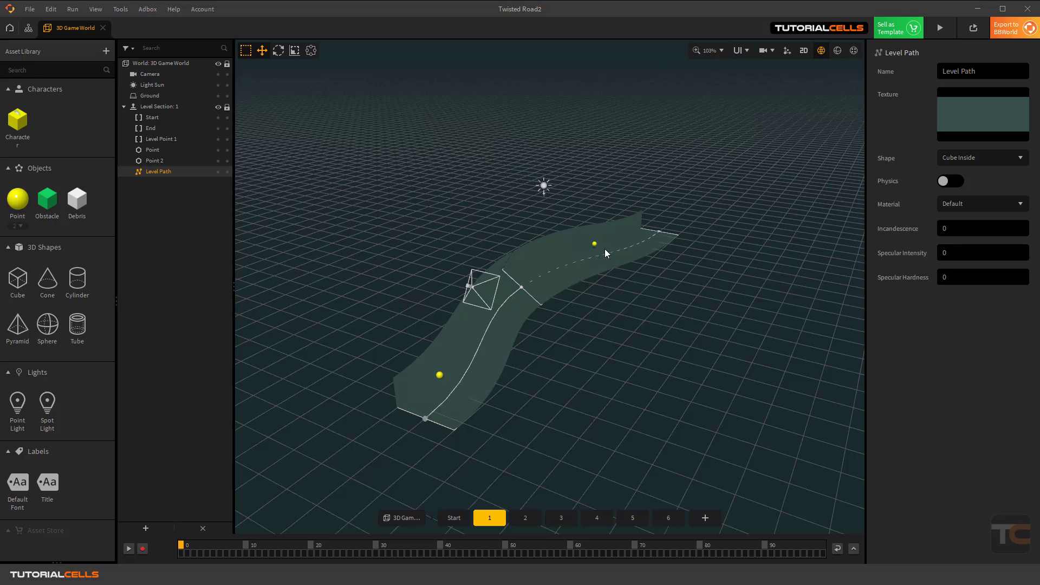
Play the game preview to examine the Cube Inside road, and close the preview
{"action": "left_click", "coordinate": [939, 29]}
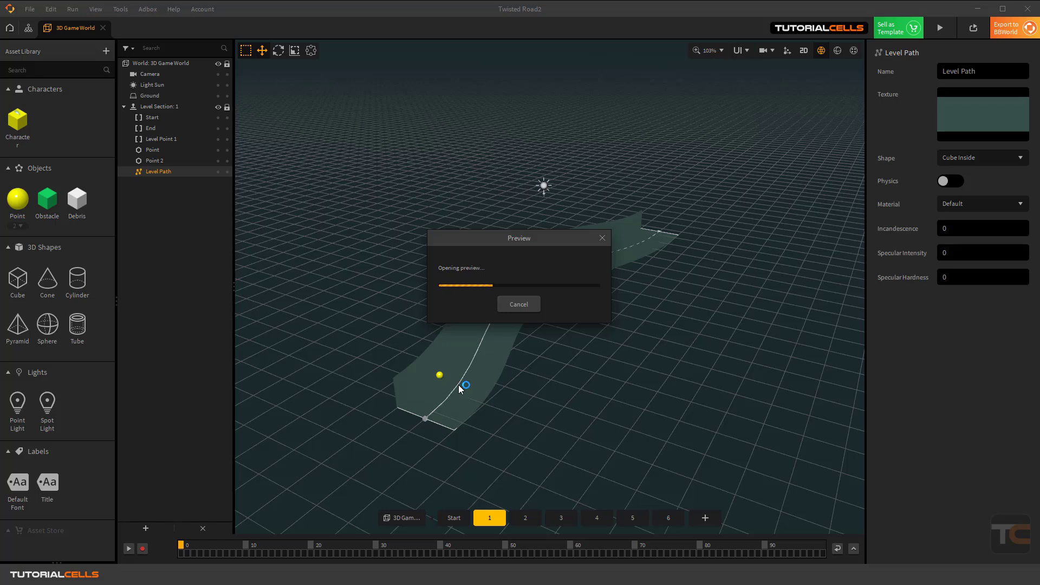
{"action": "left_click", "coordinate": [461, 338]}
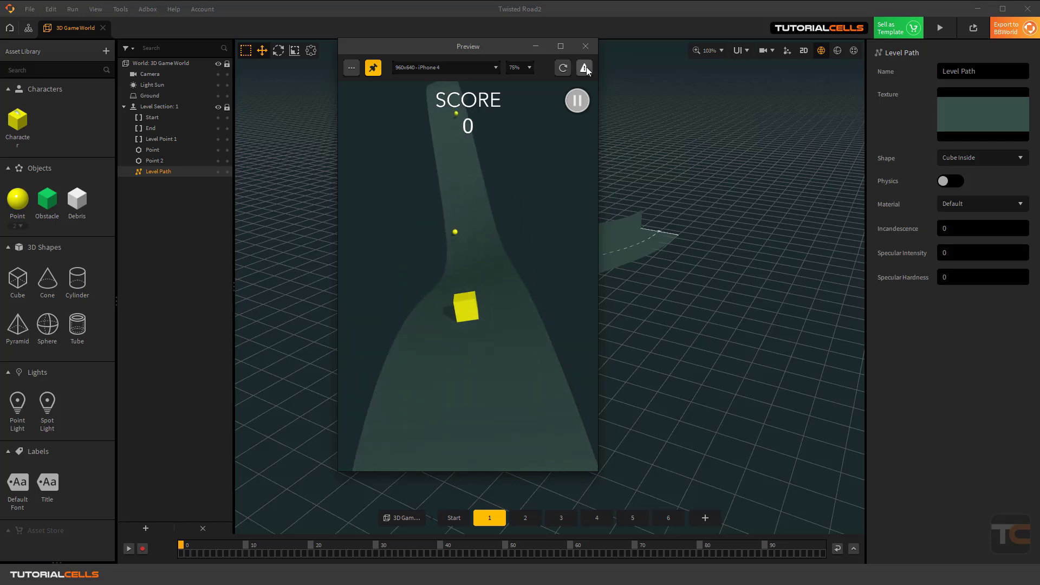
{"action": "left_click", "coordinate": [586, 46]}
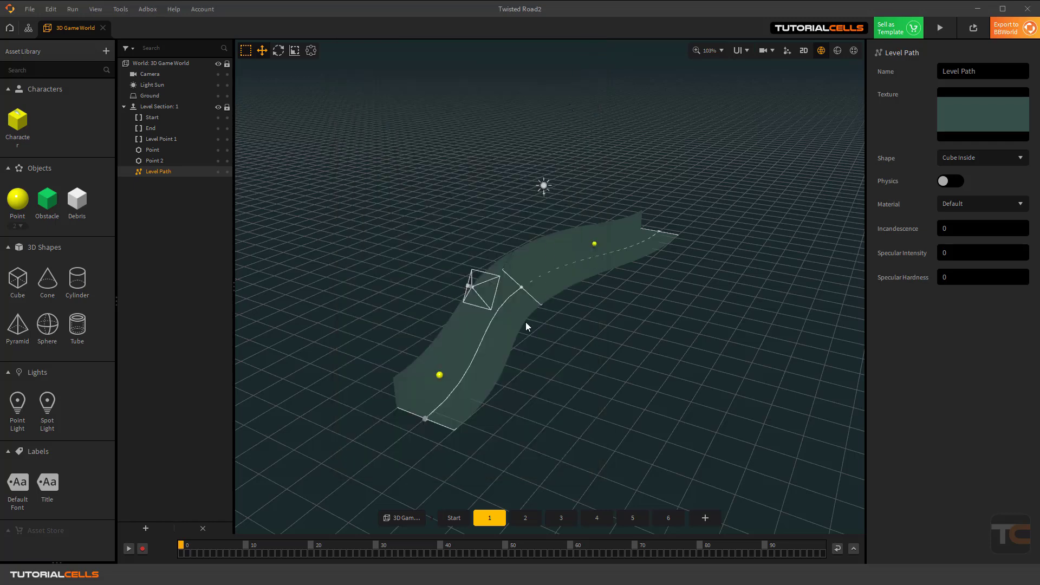
Switch to the game camera's view and reposition the camera close to the road beside the first yellow point, facing Level Point 1
{"action": "left_click", "coordinate": [764, 50]}
{"action": "scroll", "coordinate": [544, 240], "scroll_direction": "down", "scroll_amount": 3}
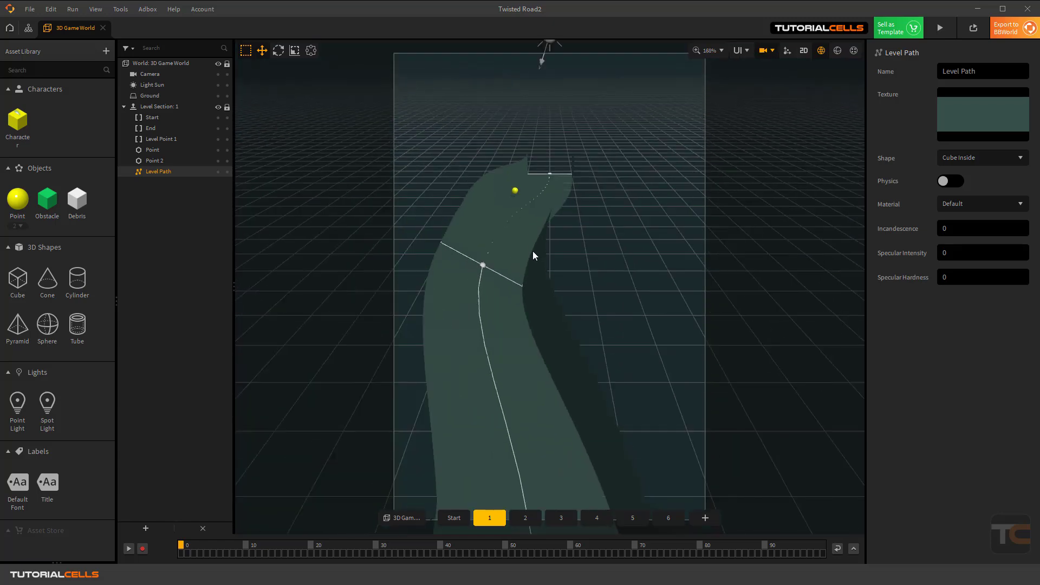
{"action": "middle_click_drag", "start_coordinate": [535, 268], "coordinate": [520, 122]}
{"action": "scroll", "coordinate": [550, 287], "scroll_direction": "up", "scroll_amount": 5}
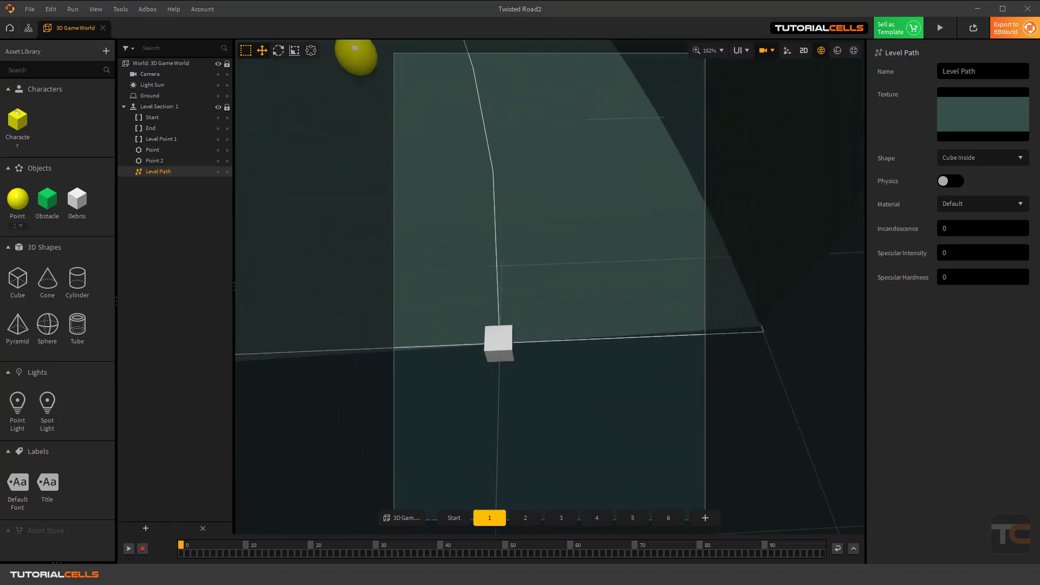
{"action": "middle_click_drag", "start_coordinate": [549, 227], "coordinate": [596, 395]}
{"action": "middle_click_drag", "start_coordinate": [549, 269], "coordinate": [555, 275]}
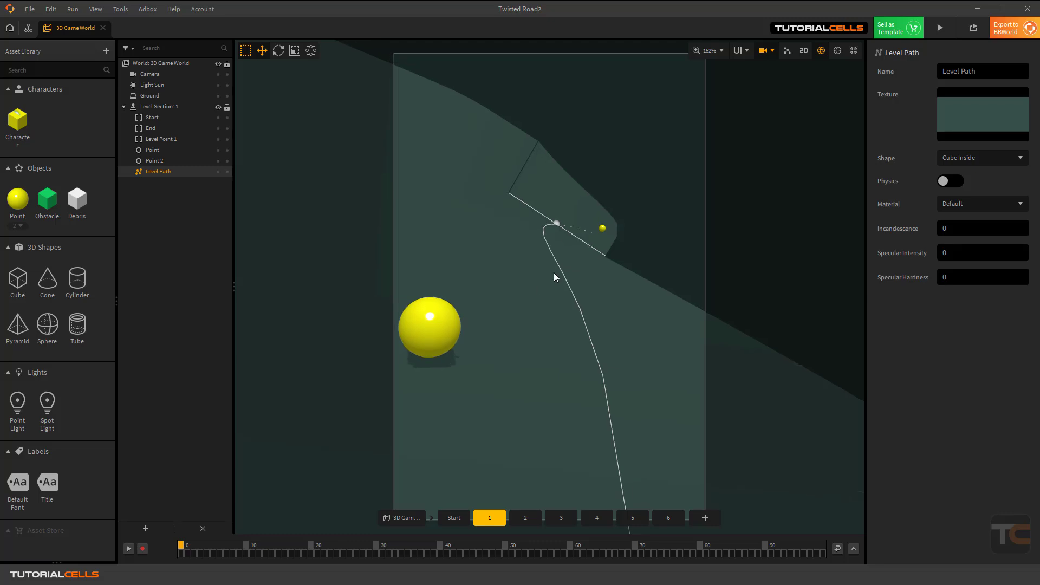
Preview the game from the repositioned camera to examine the road's inner walls, and close the preview
{"action": "left_click", "coordinate": [940, 29]}
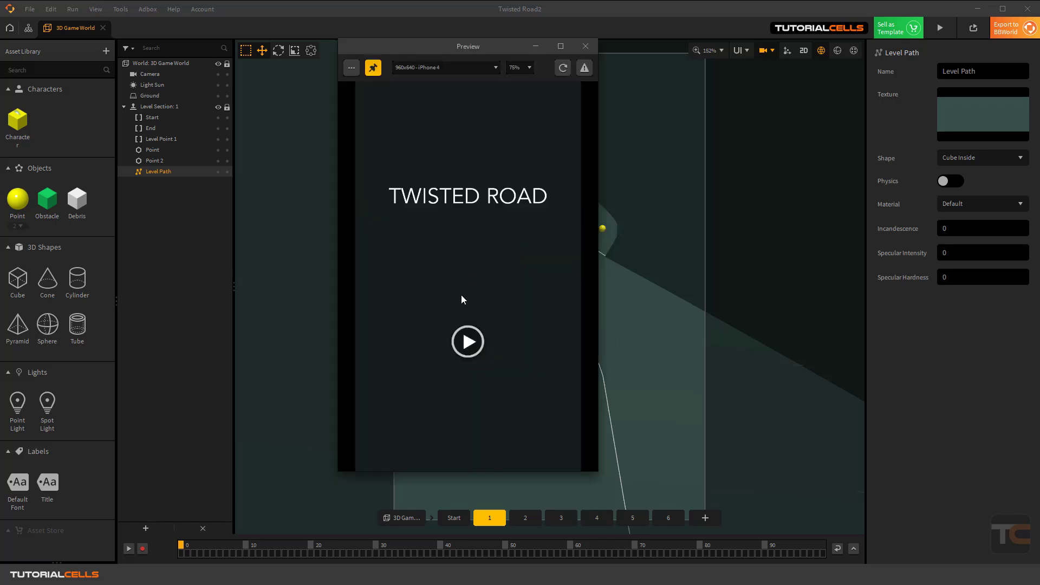
{"action": "left_click", "coordinate": [465, 333]}
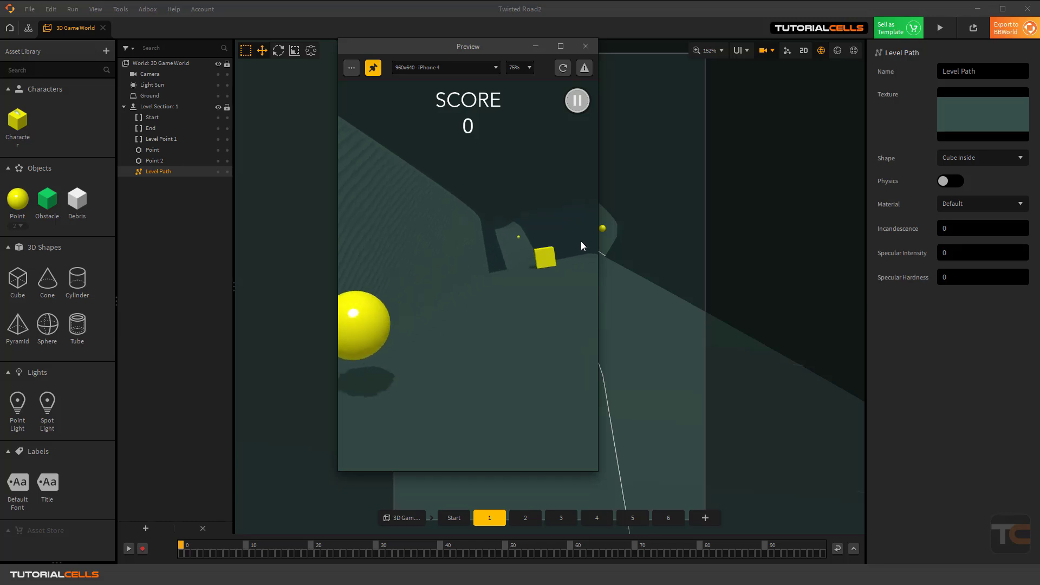
{"action": "left_click", "coordinate": [586, 47]}
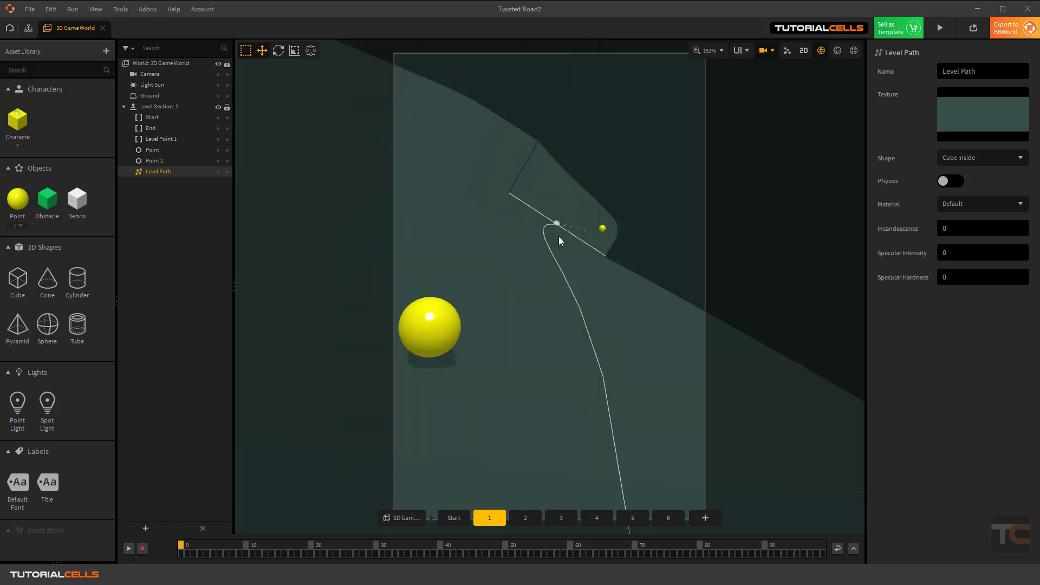
Recolour the Level Path's Road texture with brightness 9, contrast 39, hue -100 and saturation 52, and save it
{"action": "mouse_move", "coordinate": [949, 103]}
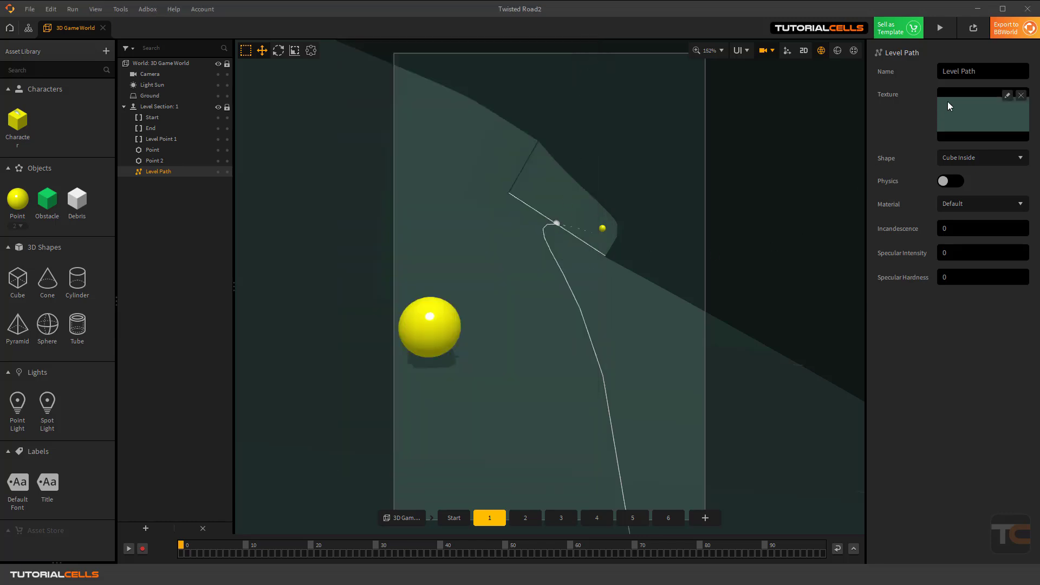
{"action": "left_click", "coordinate": [1008, 95]}
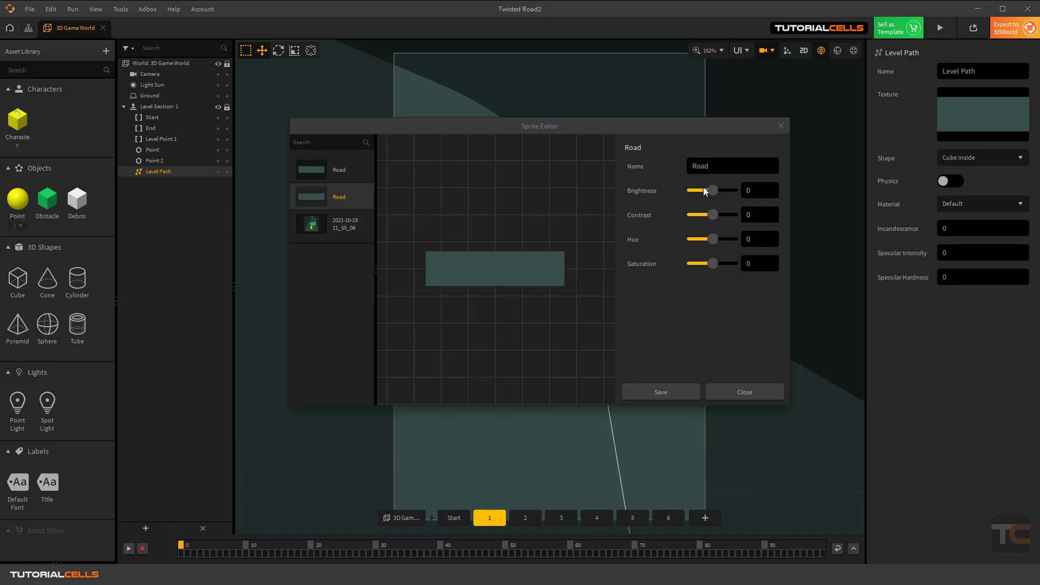
{"action": "left_click_drag", "start_coordinate": [703, 187], "coordinate": [678, 252]}
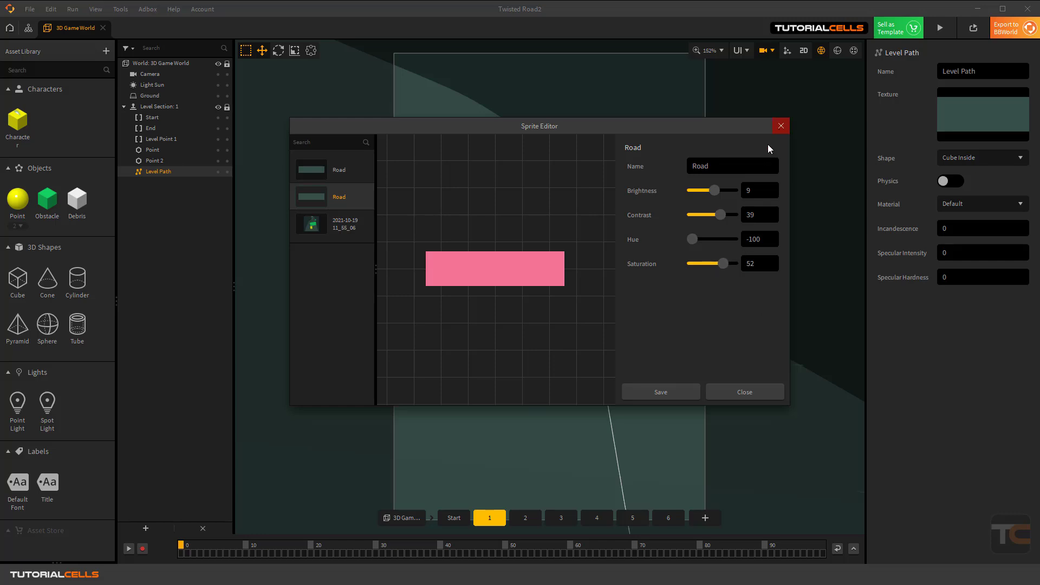
{"action": "left_click", "coordinate": [659, 388]}
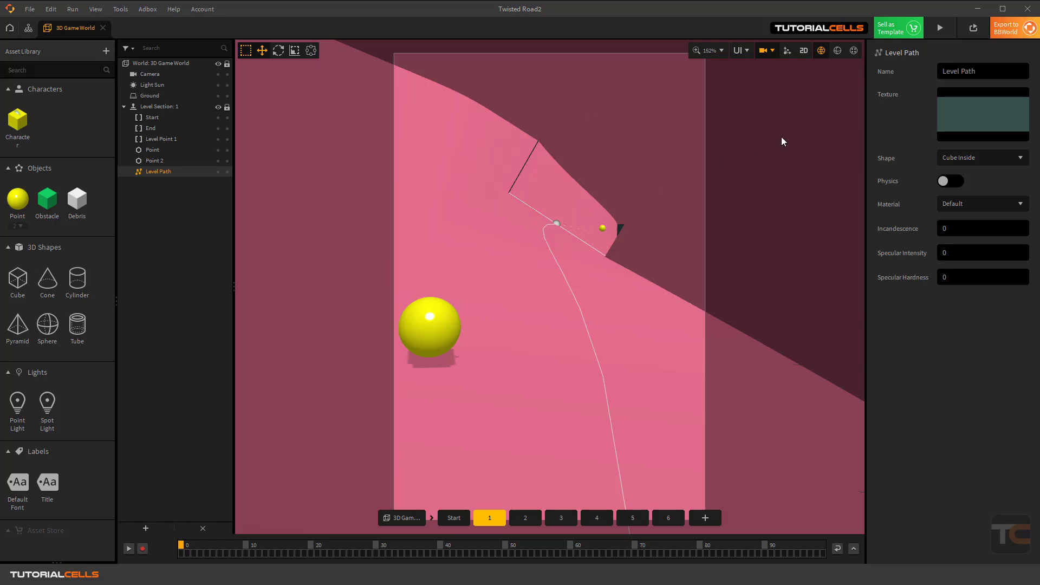
Play the game preview to examine the recoloured Cube Inside road, and close the preview
{"action": "left_click", "coordinate": [940, 28]}
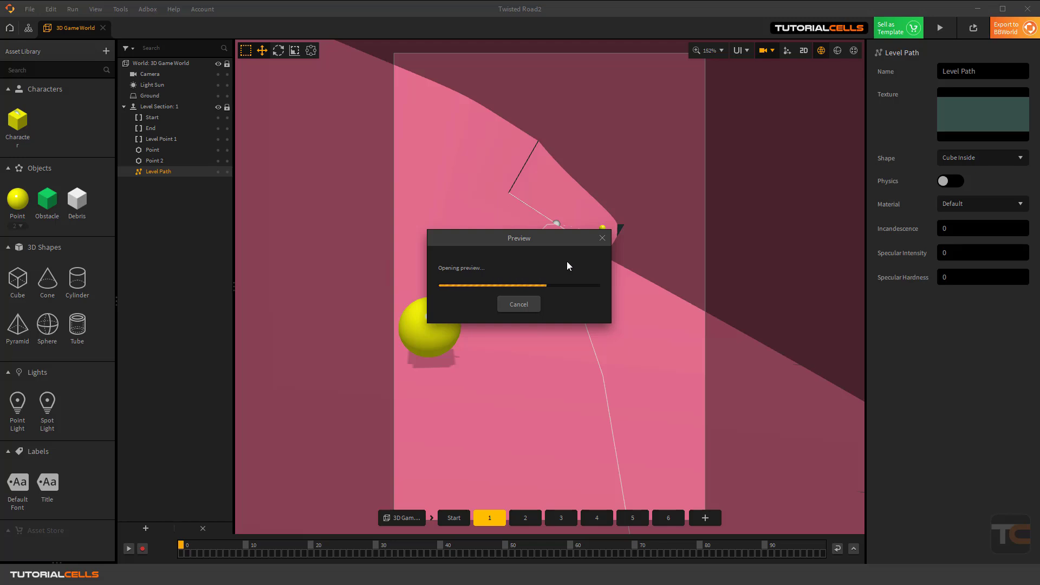
{"action": "left_click", "coordinate": [467, 343]}
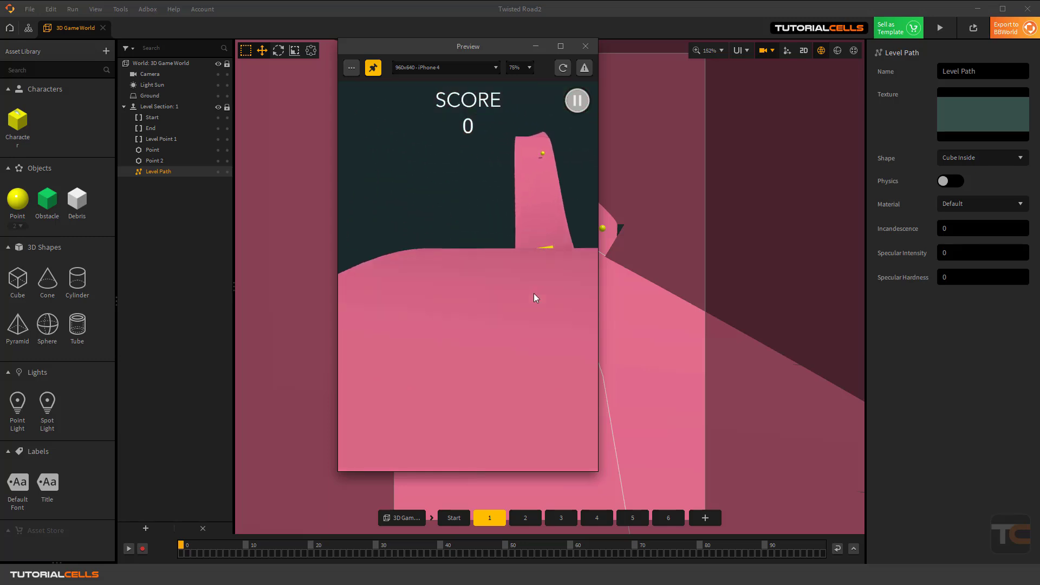
{"action": "left_click", "coordinate": [586, 47]}
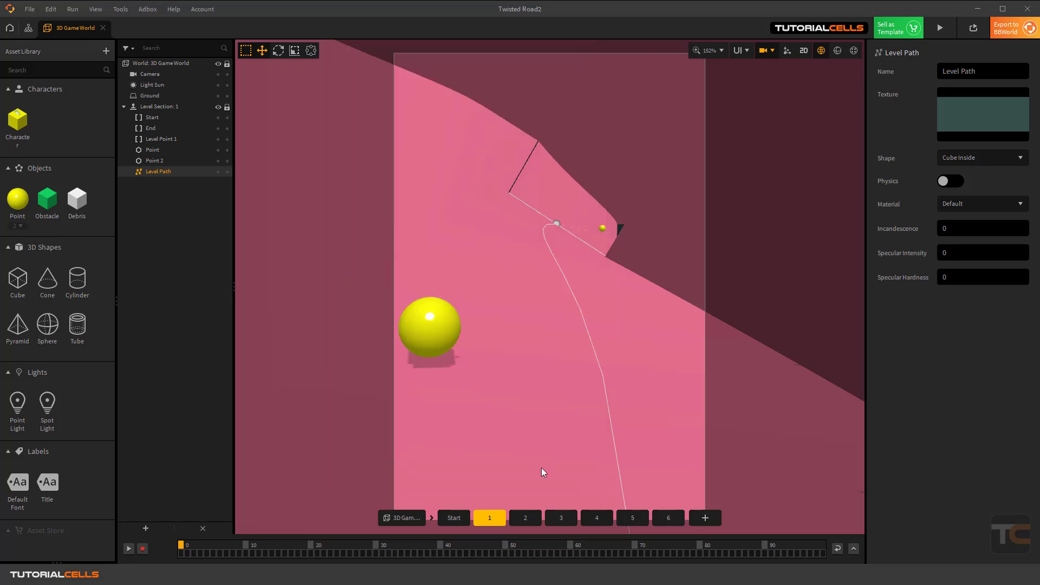
Leave the game camera's view in level section 2 and examine the shape options of its Level Path, keeping Strip
{"action": "left_click", "coordinate": [526, 521]}
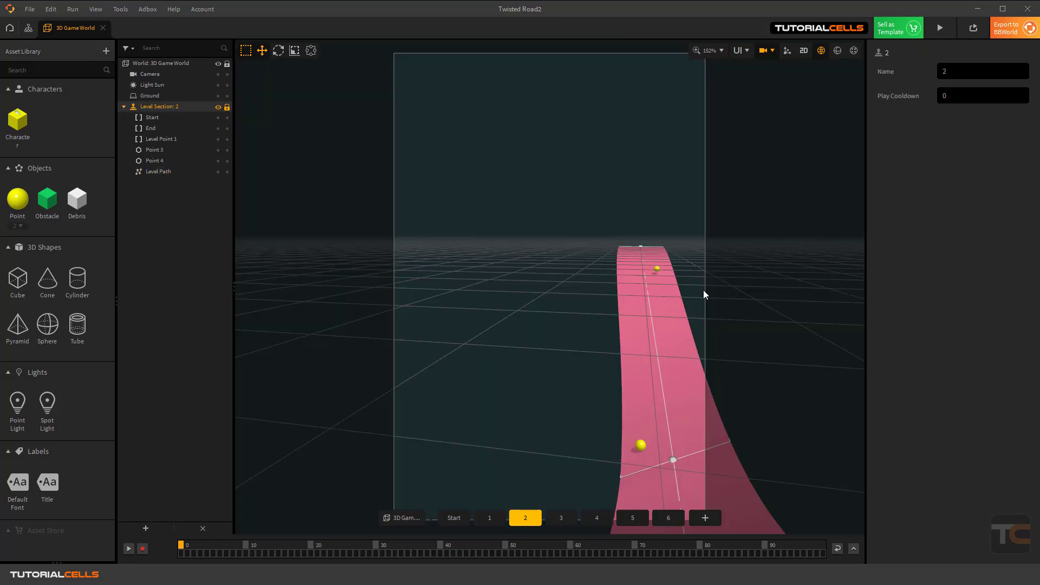
{"action": "left_click", "coordinate": [763, 51]}
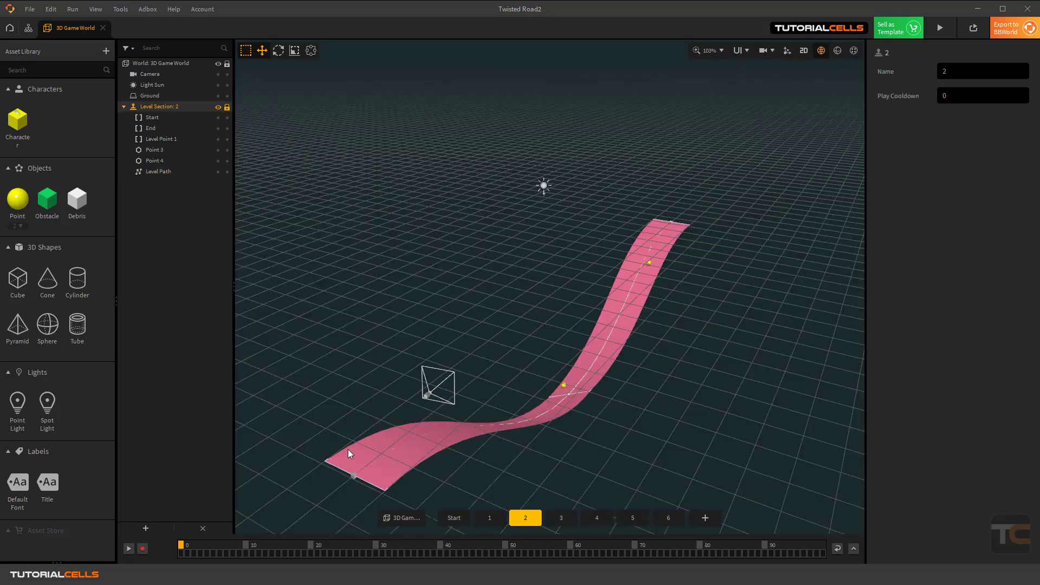
{"action": "left_click", "coordinate": [162, 171]}
{"action": "left_click", "coordinate": [963, 159]}
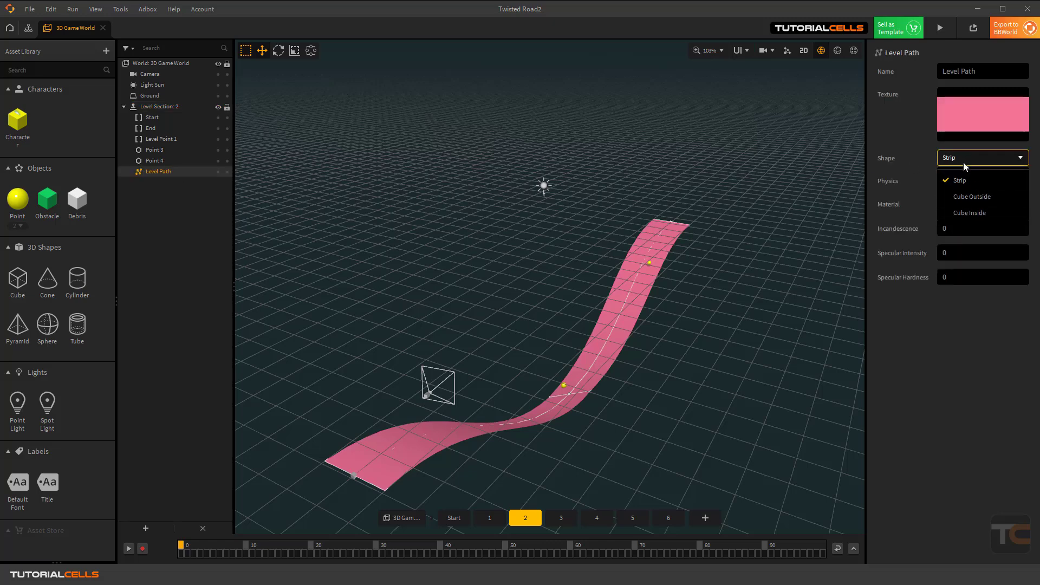
{"action": "left_click", "coordinate": [957, 335]}
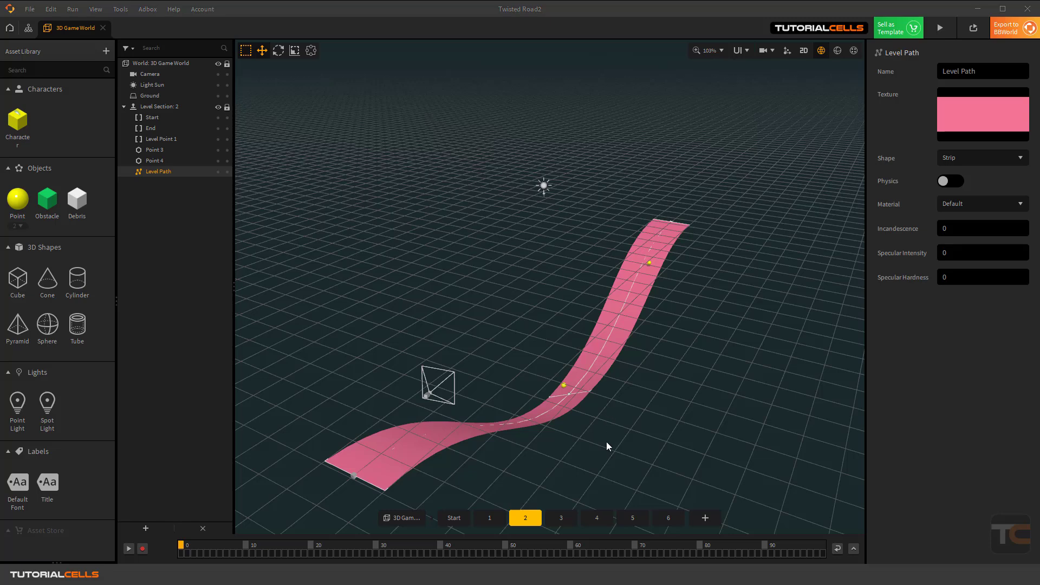
Look through level sections 3 to 6 to compare their roads and obstacles, and return to level section 1
{"action": "left_click", "coordinate": [561, 516]}
{"action": "left_click", "coordinate": [602, 520]}
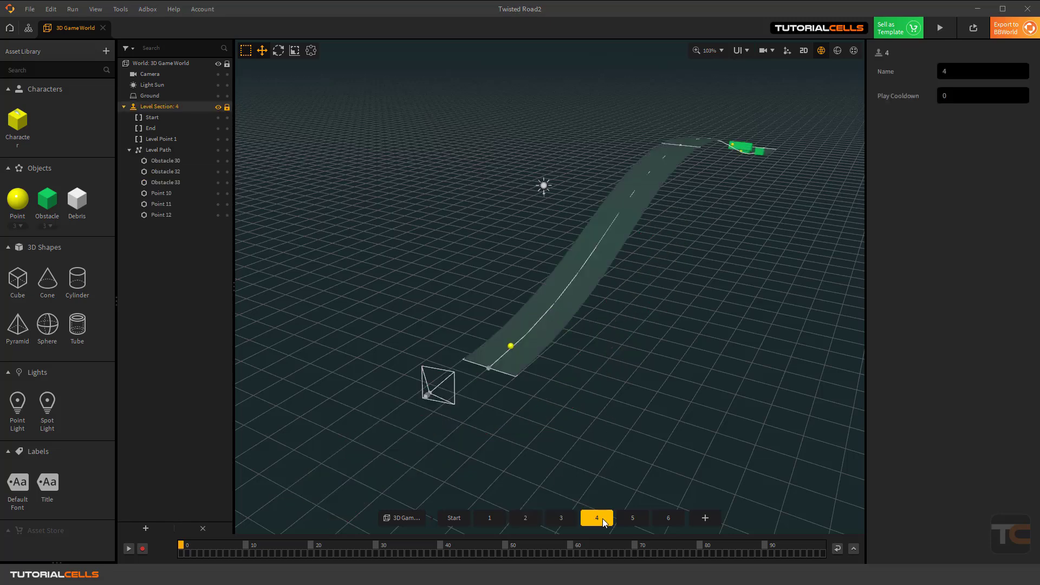
{"action": "left_click", "coordinate": [632, 518]}
{"action": "left_click", "coordinate": [659, 519]}
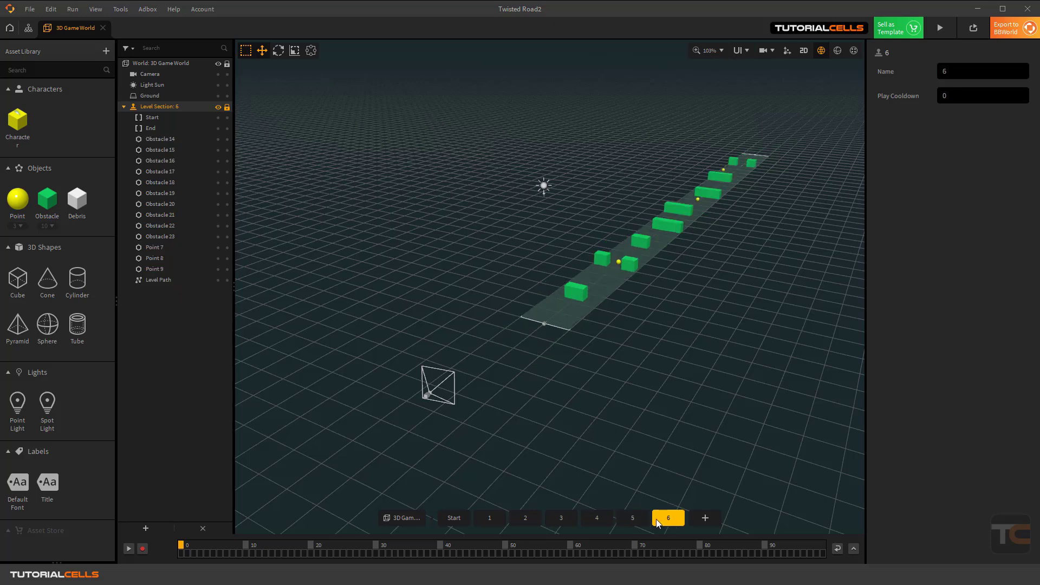
{"action": "left_click", "coordinate": [620, 521]}
{"action": "left_click", "coordinate": [597, 519]}
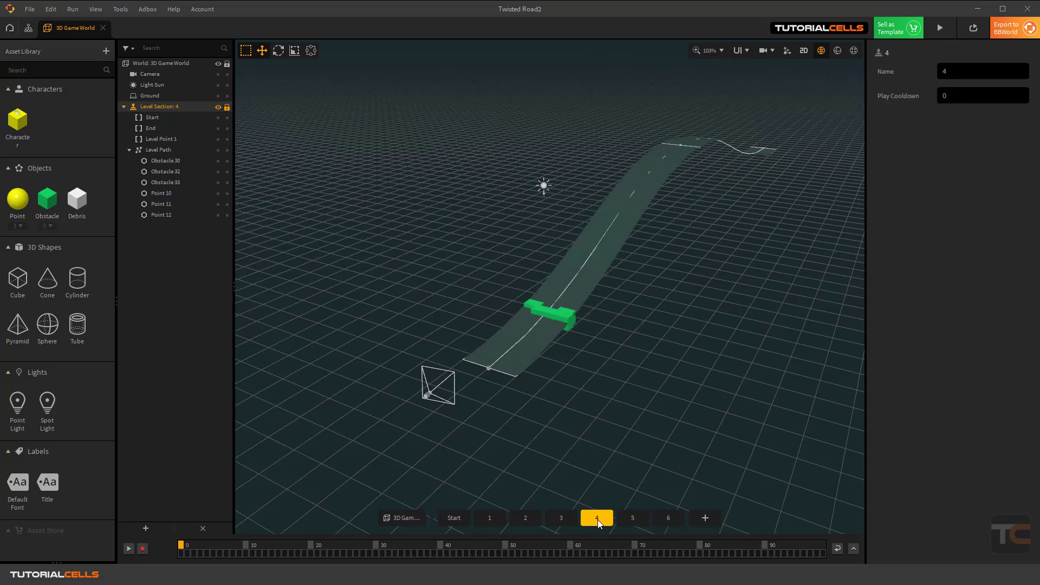
{"action": "left_click", "coordinate": [558, 523]}
{"action": "left_click", "coordinate": [527, 520]}
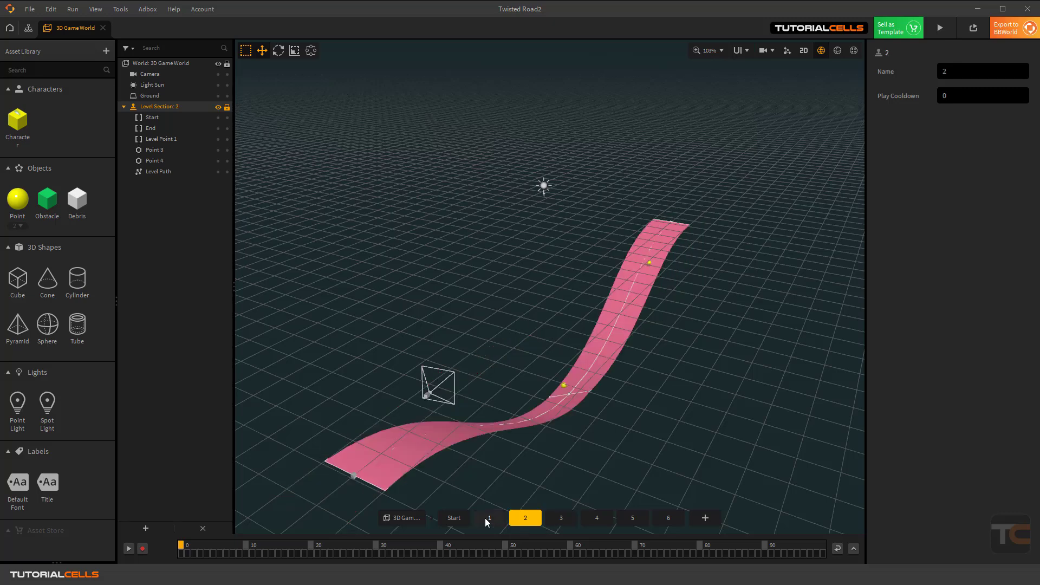
{"action": "left_click", "coordinate": [487, 518]}
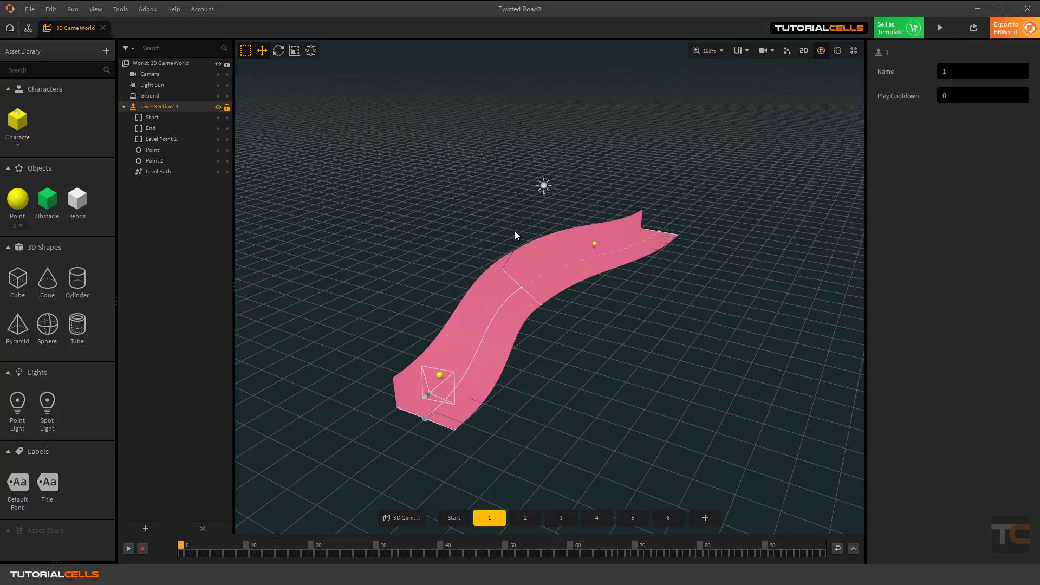
Select level section 1's Level Path and examine the scene items that can be added, such as Scene Path and Path Point
{"action": "left_click", "coordinate": [168, 173]}
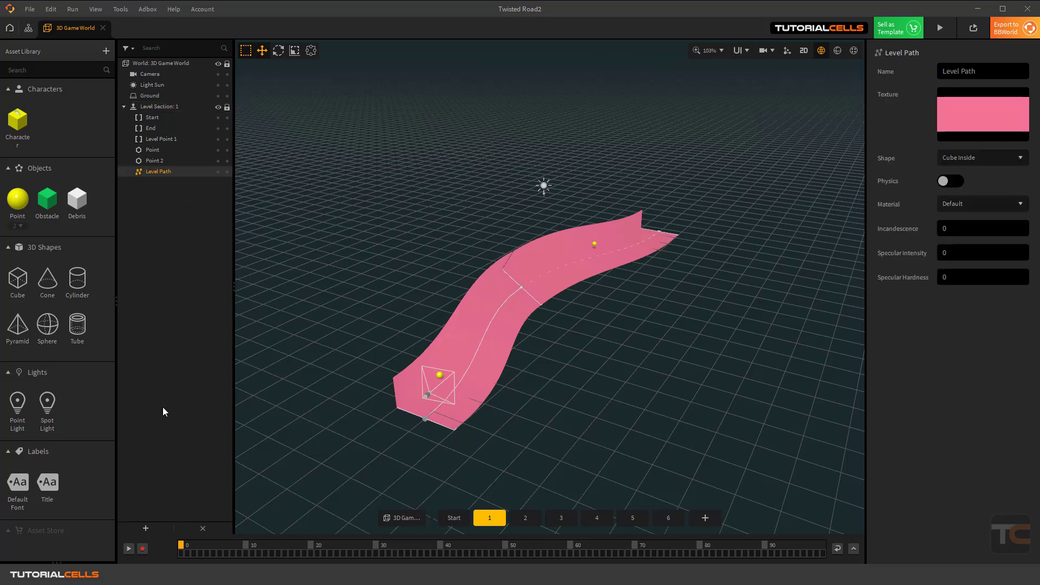
{"action": "left_click", "coordinate": [147, 526]}
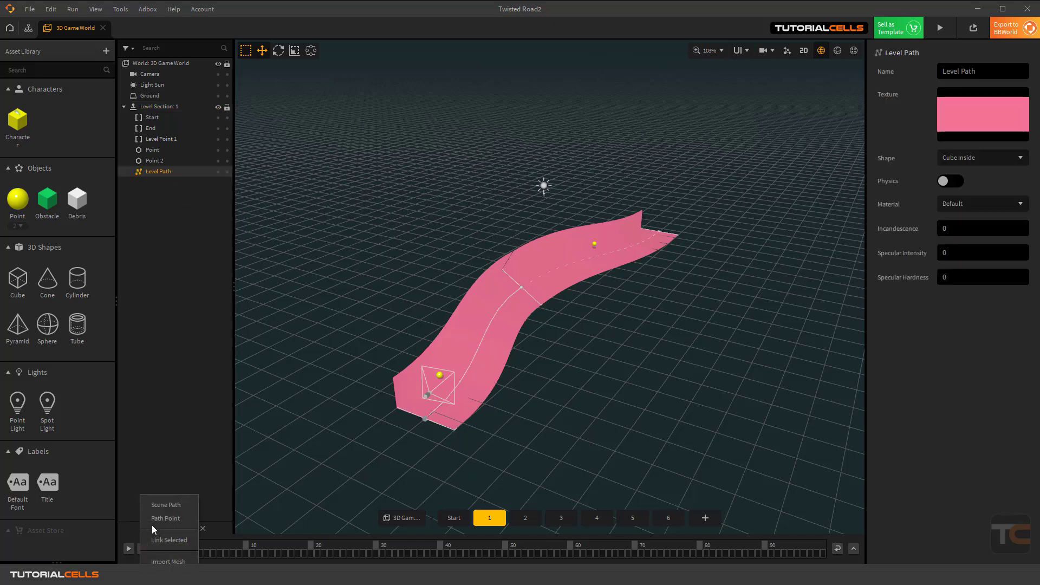
{"action": "left_click", "coordinate": [182, 518]}
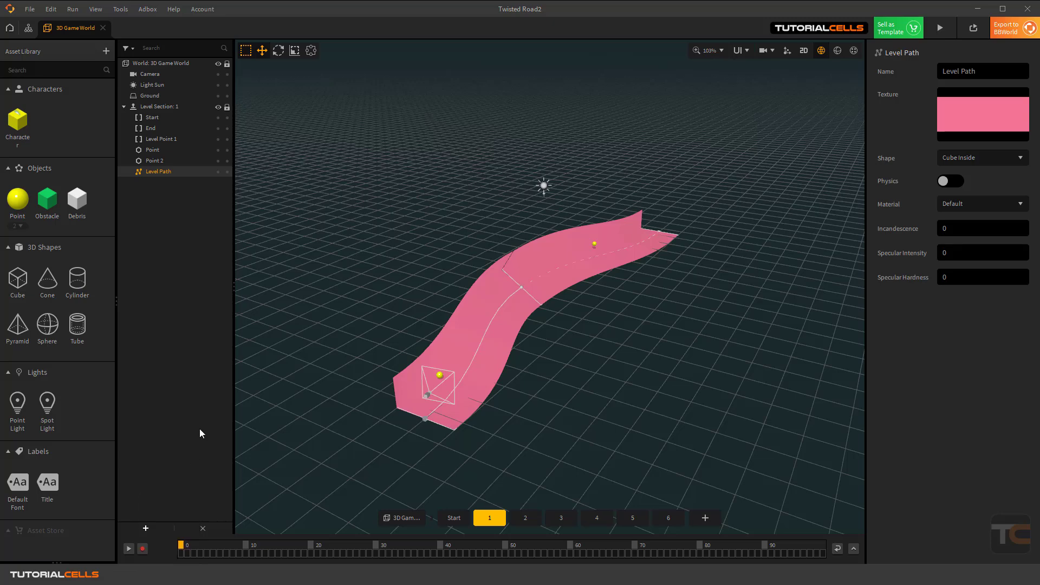